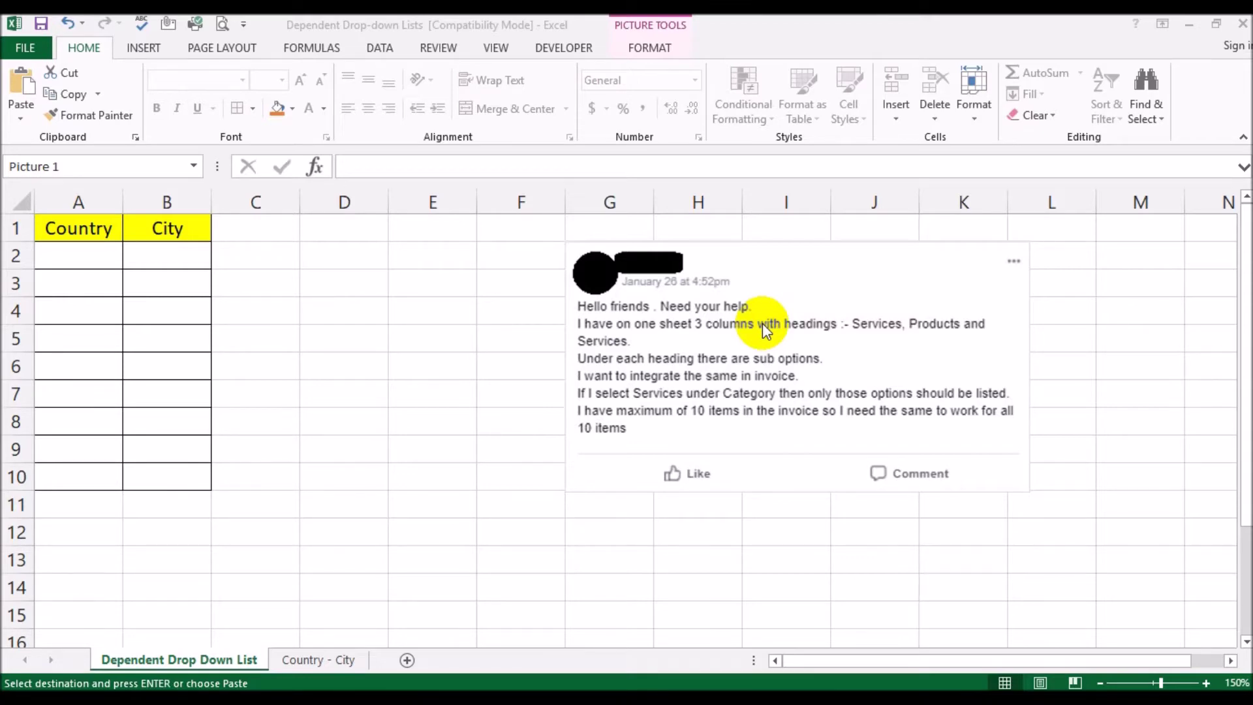
Enter the country USA in cell D3 and its first city, New York, in cell E3
{"action": "left_click", "coordinate": [342, 278]}
{"action": "left_click", "coordinate": [342, 278]}
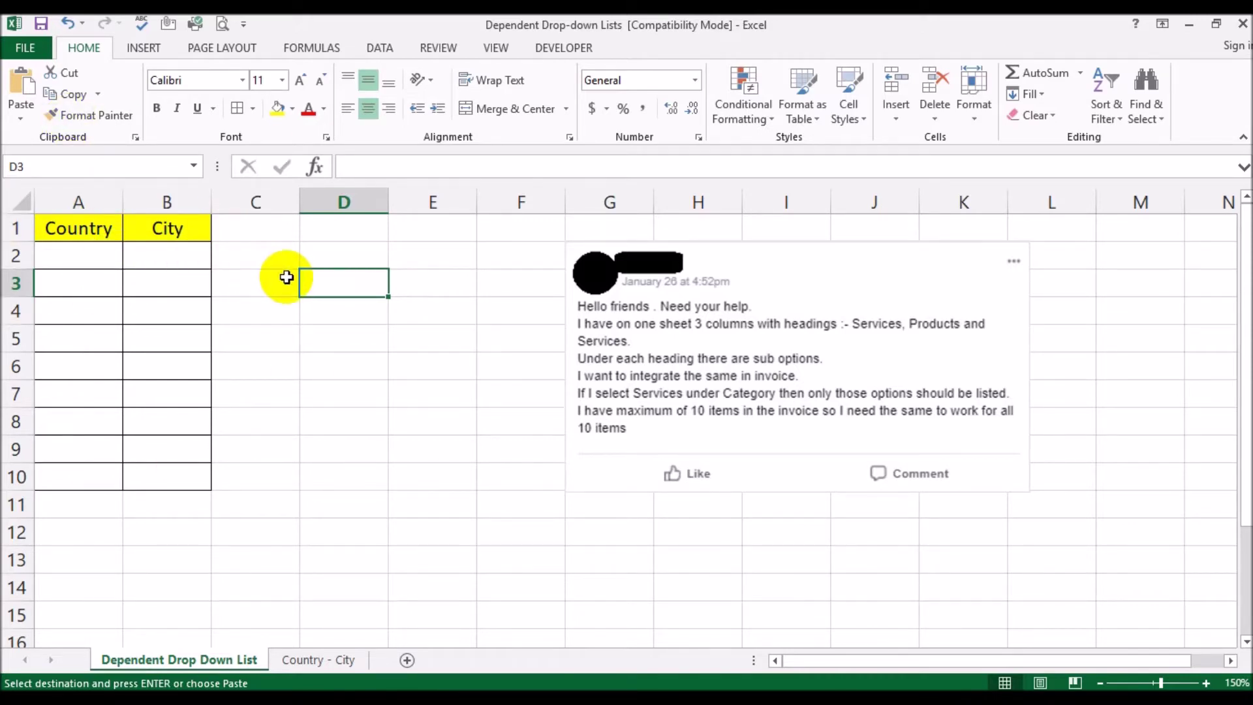
{"action": "type", "text": "USA"}
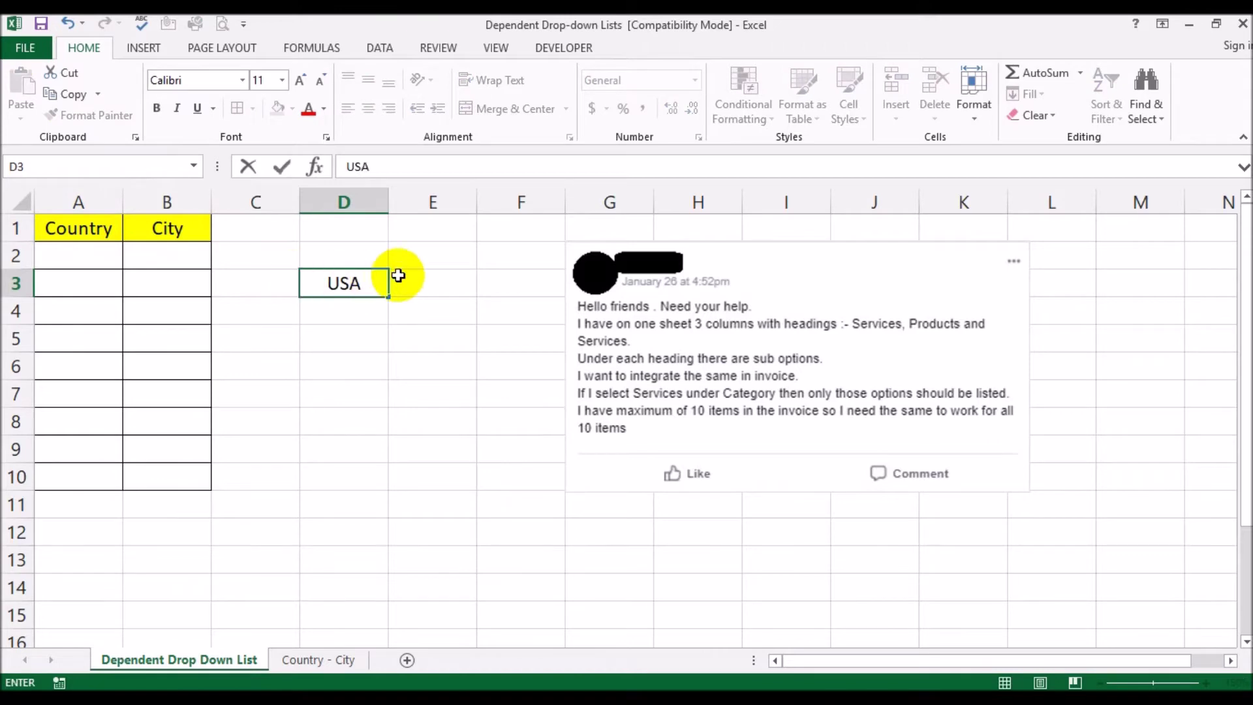
{"action": "left_click", "coordinate": [418, 278]}
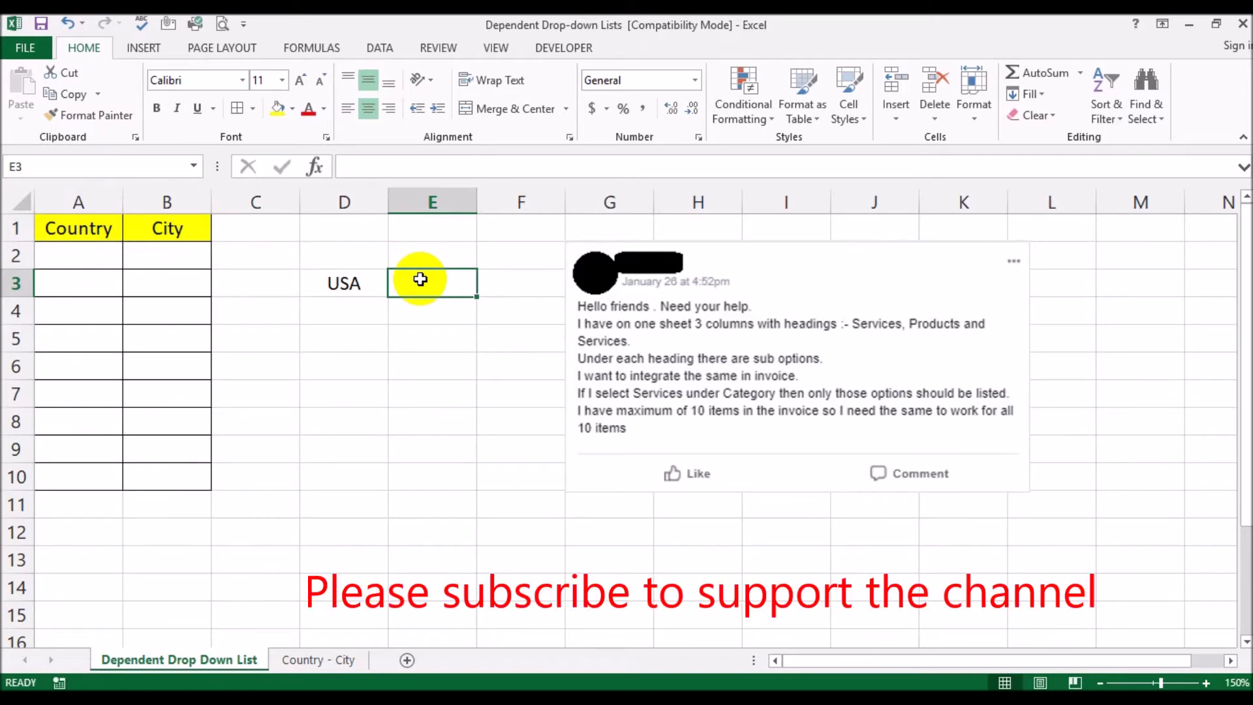
{"action": "type", "text": "New York"}
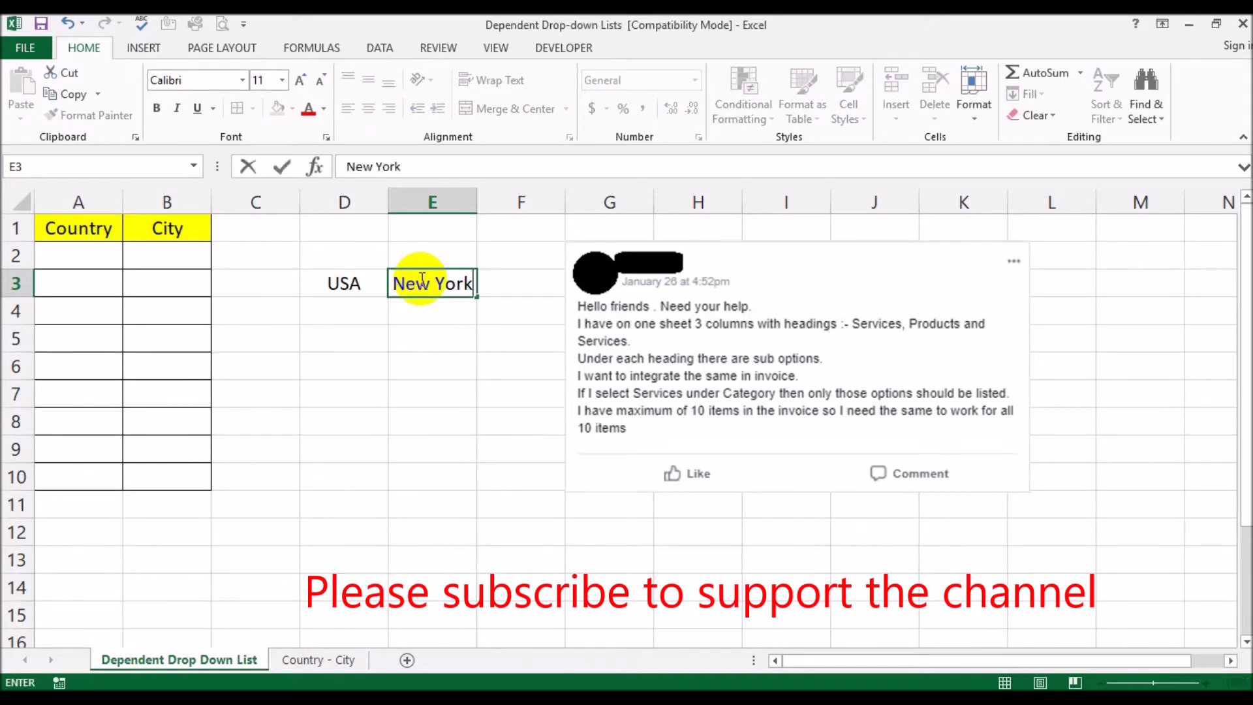
{"action": "key", "text": "Return"}
Enter Houston in cell E4 as the second USA city, correcting its spelling
{"action": "type", "text": "Hu"}
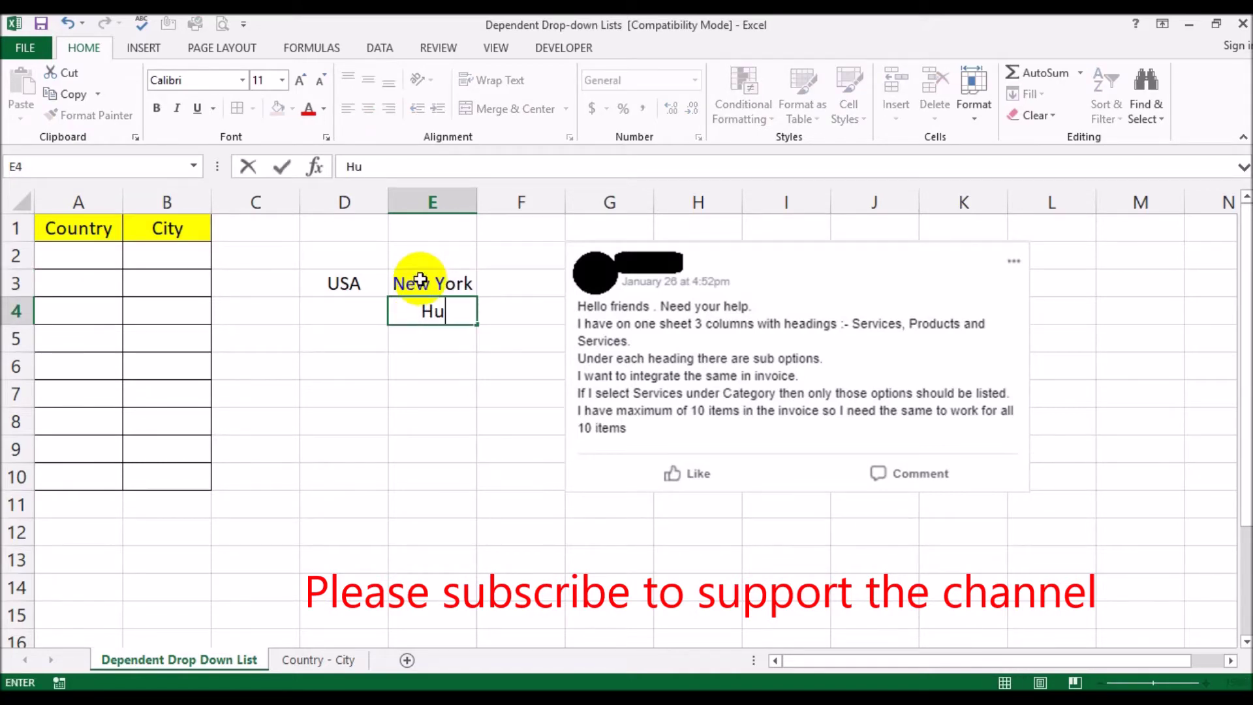
{"action": "key", "text": "BackSpace"}
{"action": "type", "text": "osuton"}
{"action": "key", "text": "Return"}
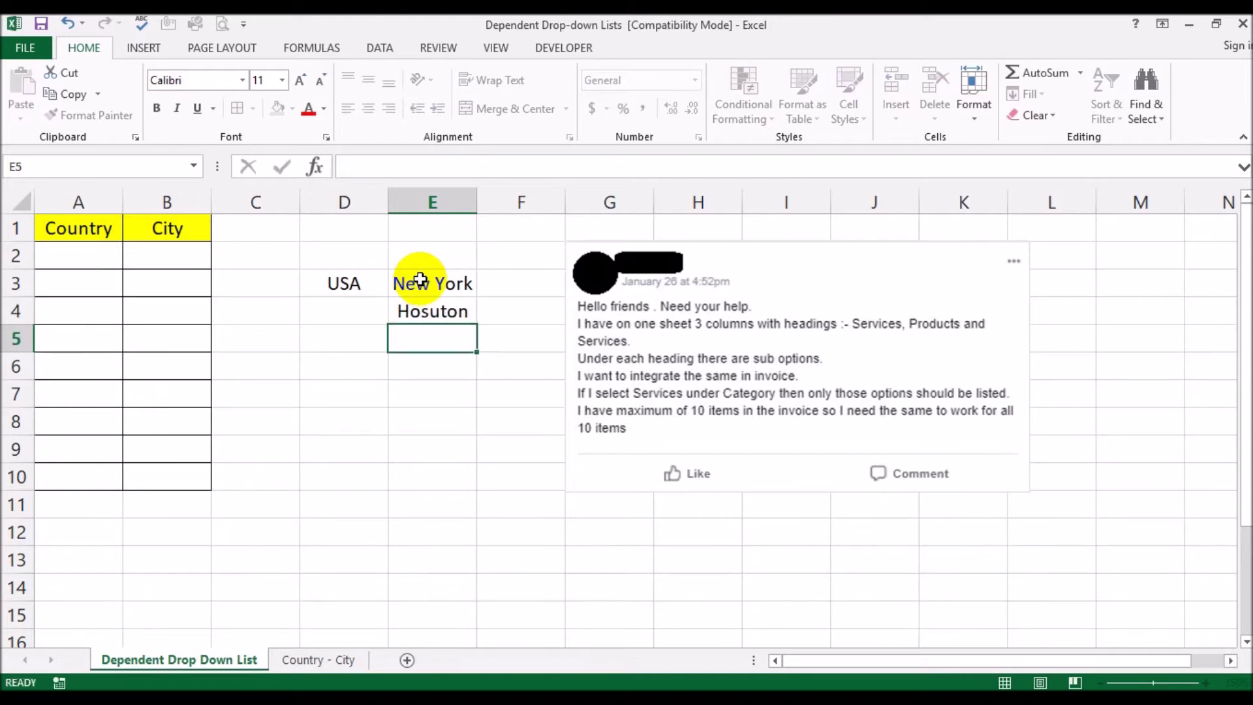
{"action": "key", "text": "Up"}
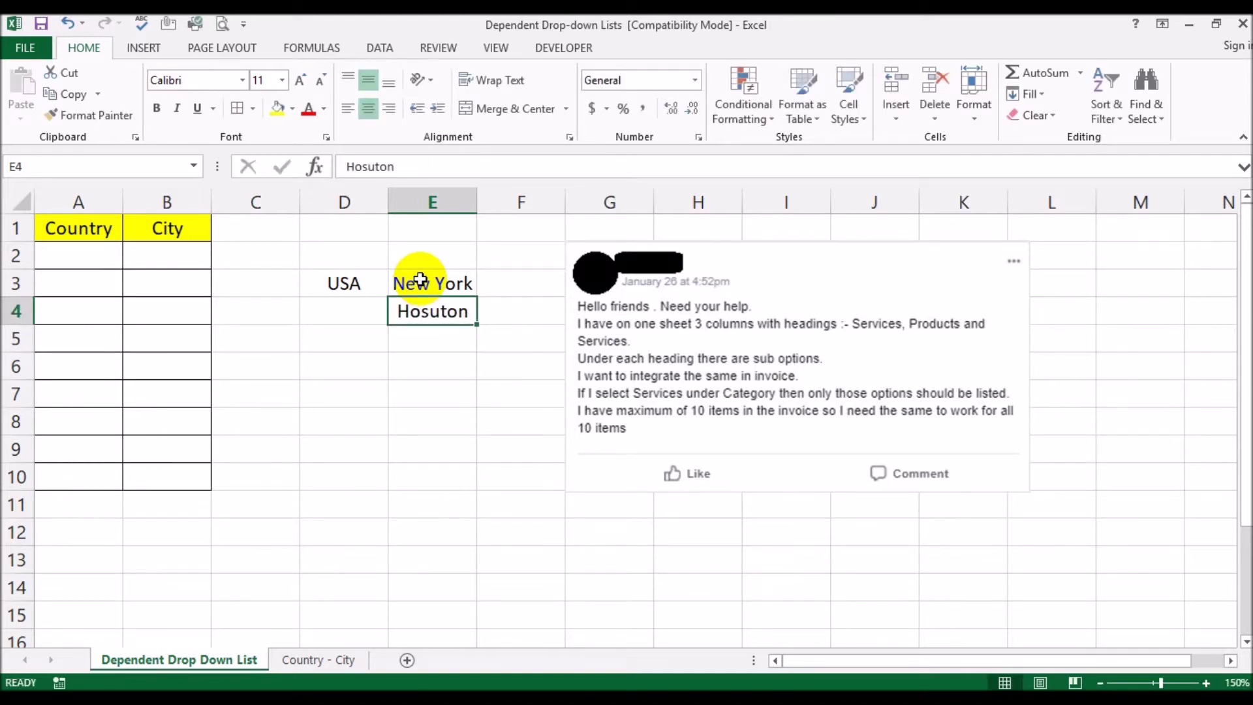
{"action": "type", "text": "Hp"}
{"action": "key", "text": "BackSpace"}
{"action": "type", "text": "ousto"}
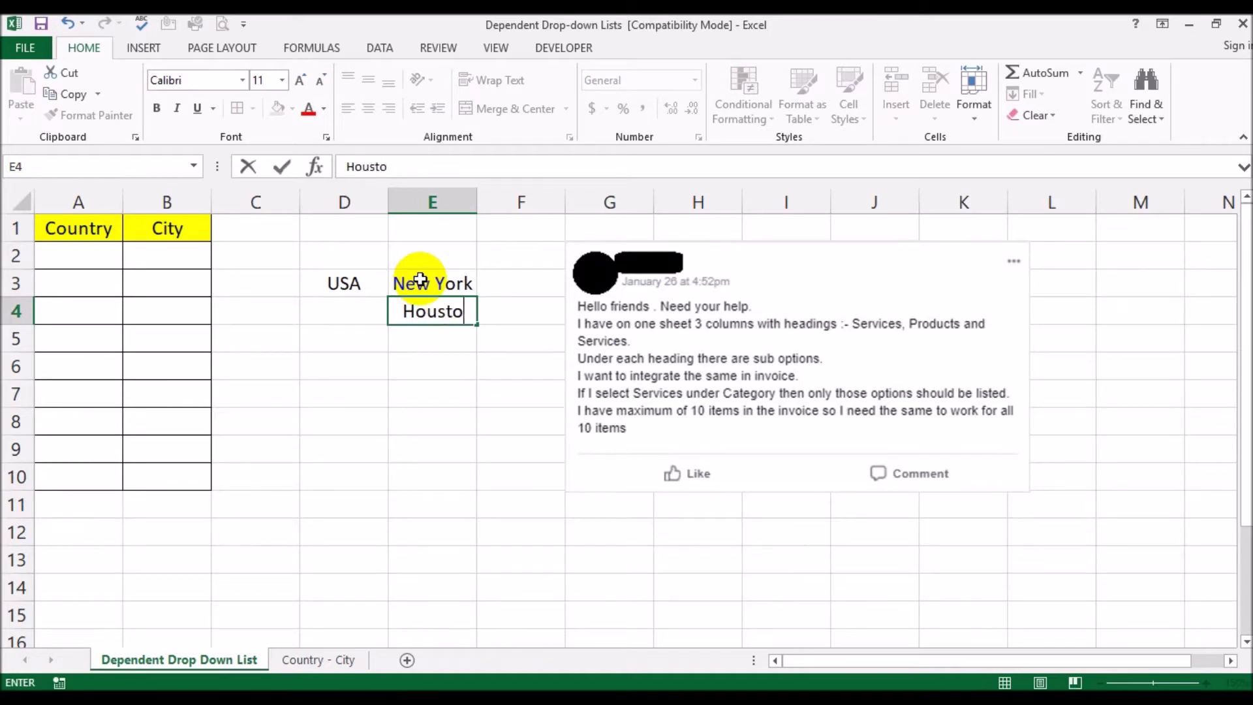
{"action": "type", "text": "n"}
{"action": "key", "text": "Return"}
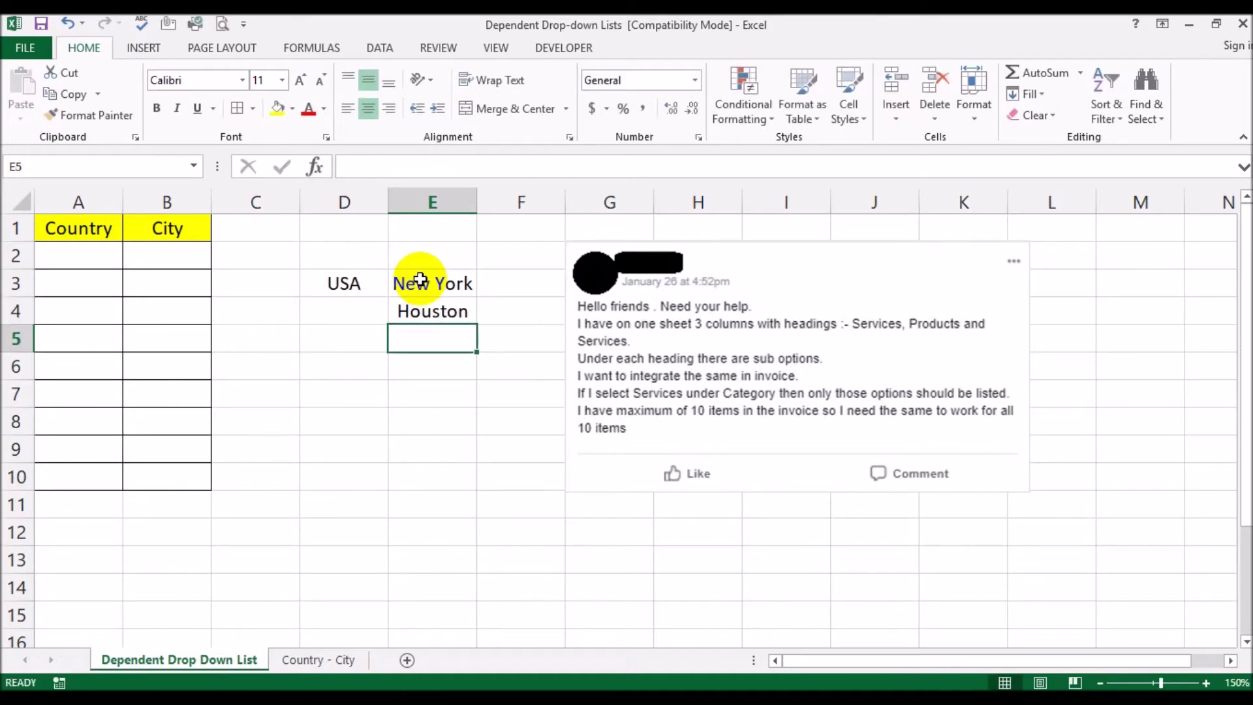
Add Los Angeles in E5 and Chicago in E6, and autofit the width of column E
{"action": "type", "text": "Los Angeles"}
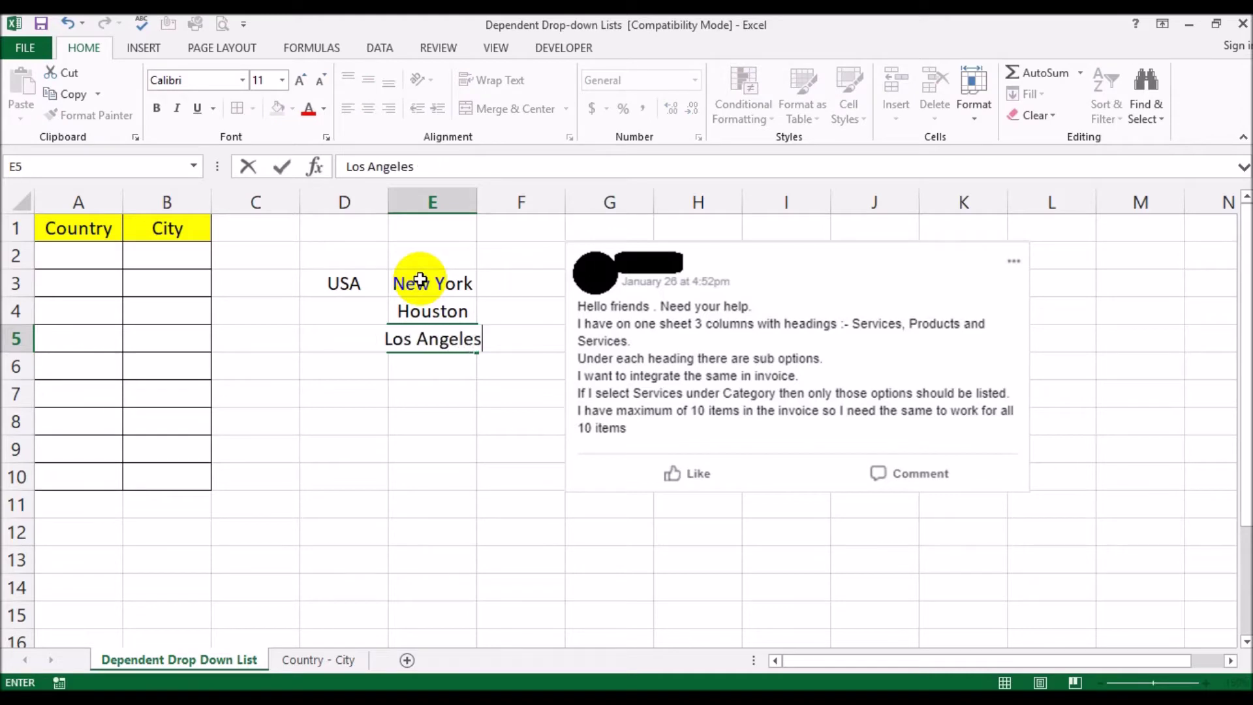
{"action": "key", "text": "Return"}
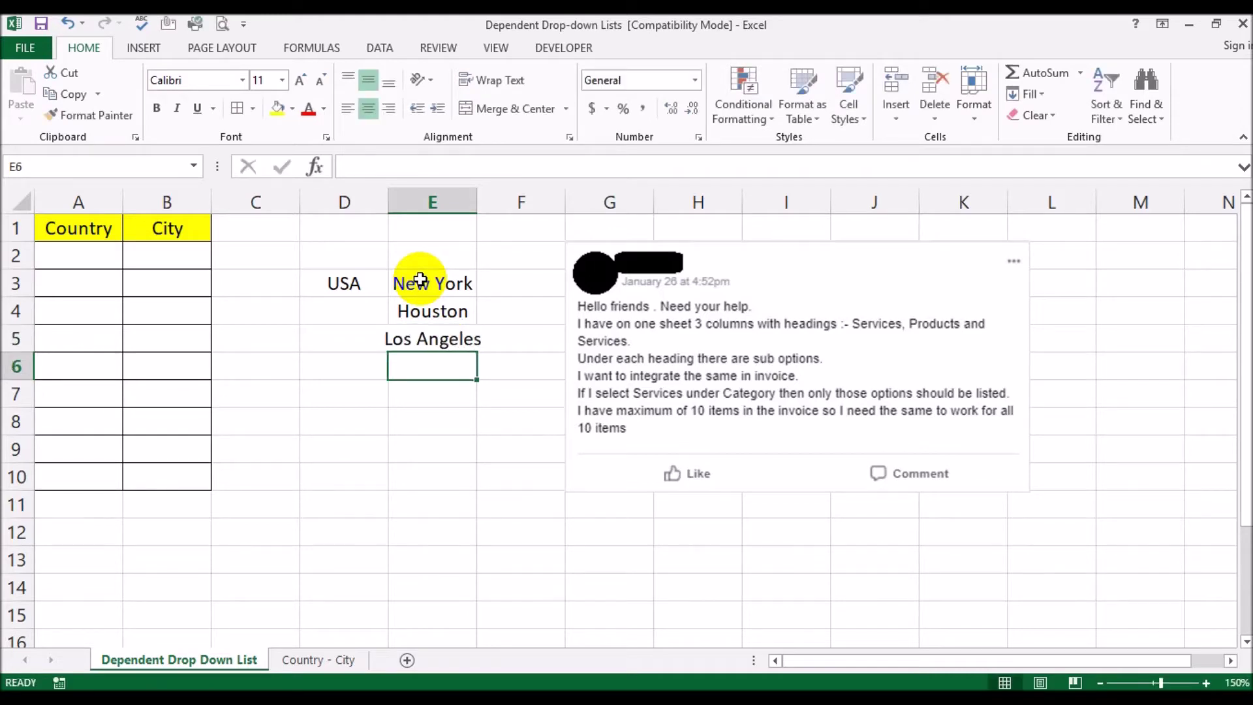
{"action": "type", "text": "Chicago"}
{"action": "key", "text": "Return"}
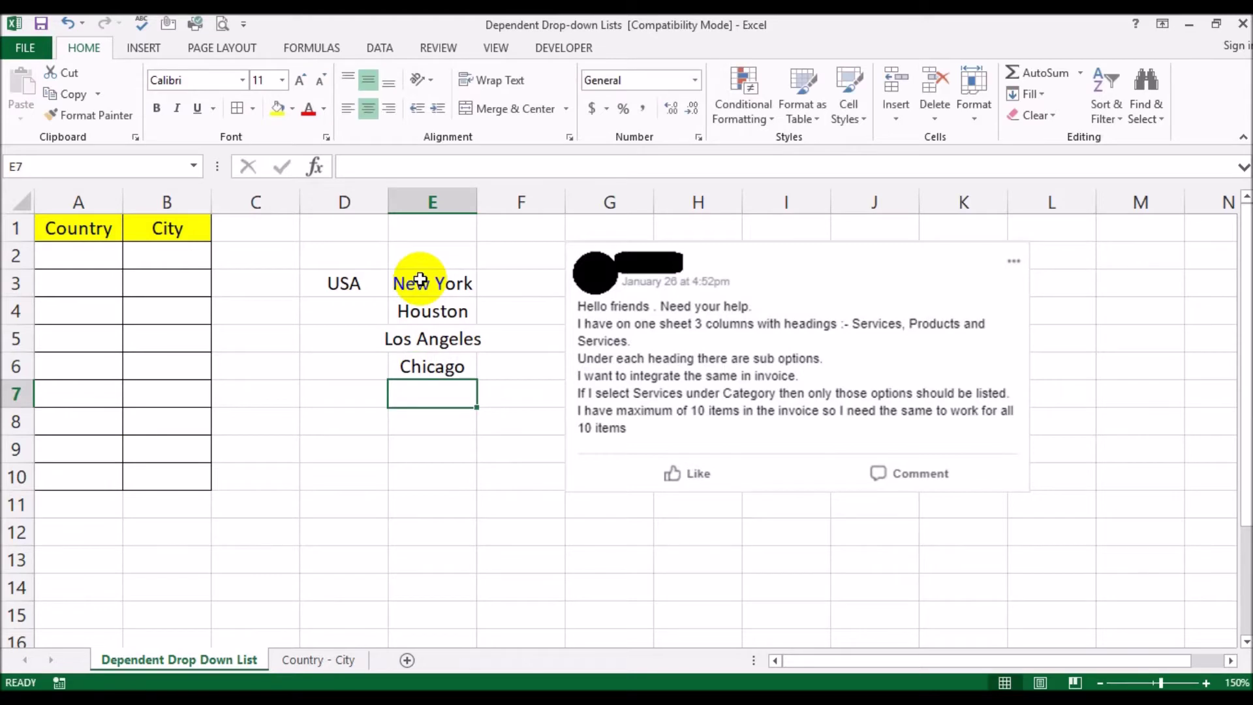
{"action": "double_click", "coordinate": [478, 194]}
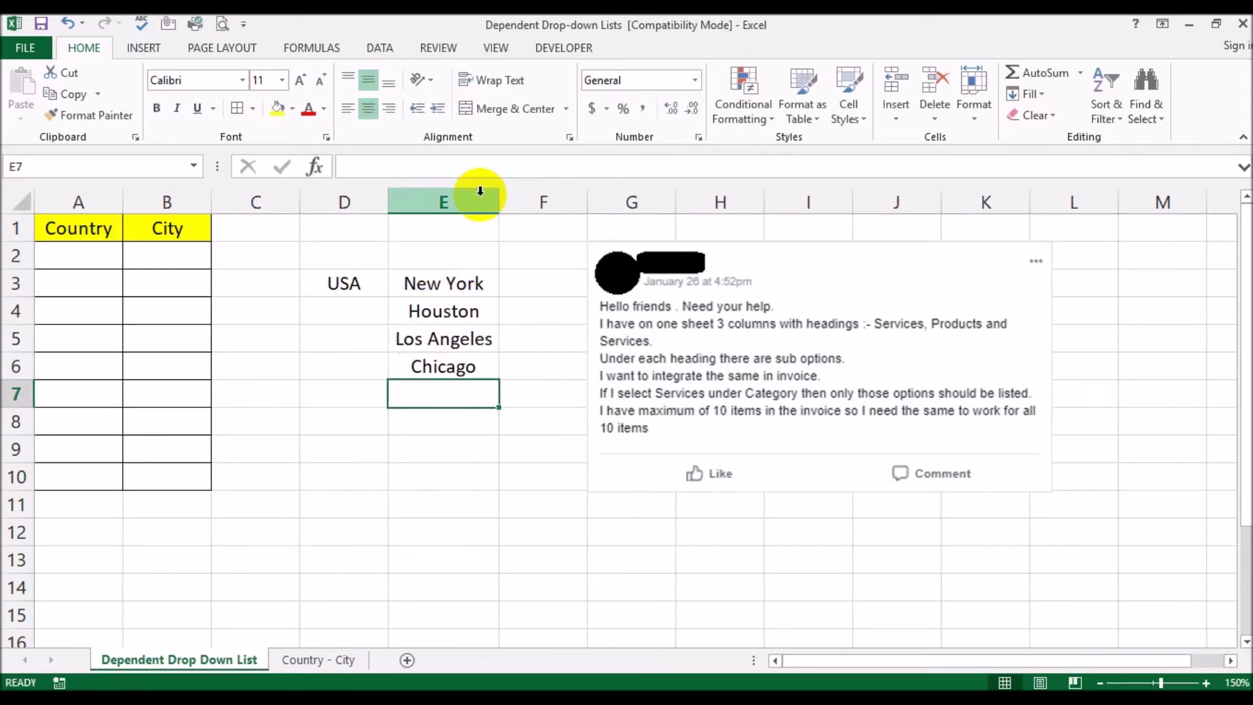
Enter the country Pakistan in cell D8 and its first city, Karachi, in cell E8
{"action": "left_click", "coordinate": [338, 396]}
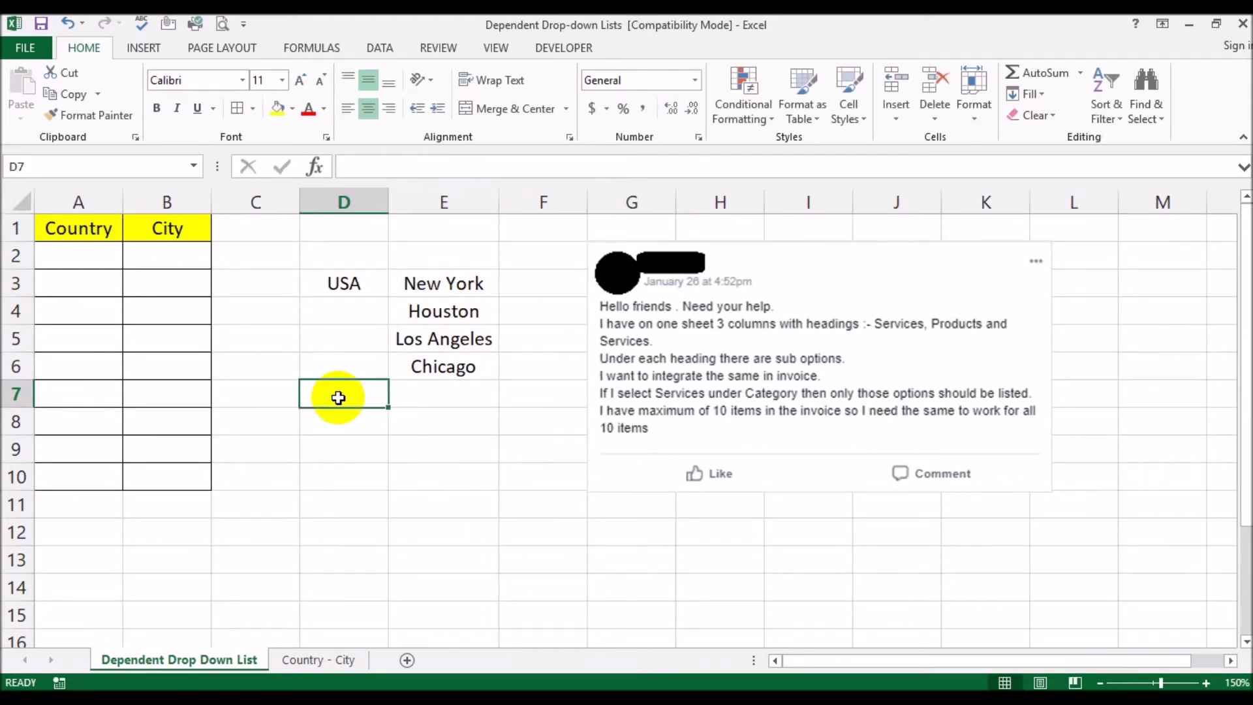
{"action": "key", "text": "Down"}
{"action": "type", "text": "Pakistan"}
{"action": "left_click", "coordinate": [434, 416]}
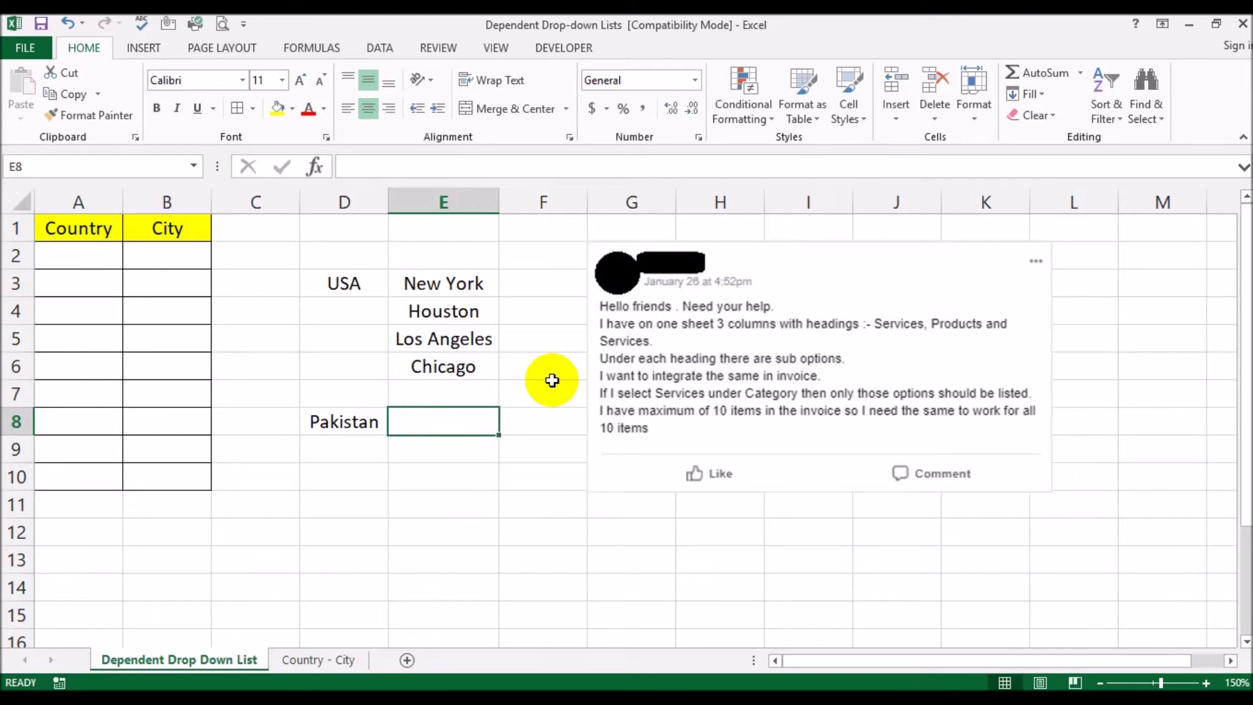
{"action": "type", "text": "Karachi"}
{"action": "key", "text": "Return"}
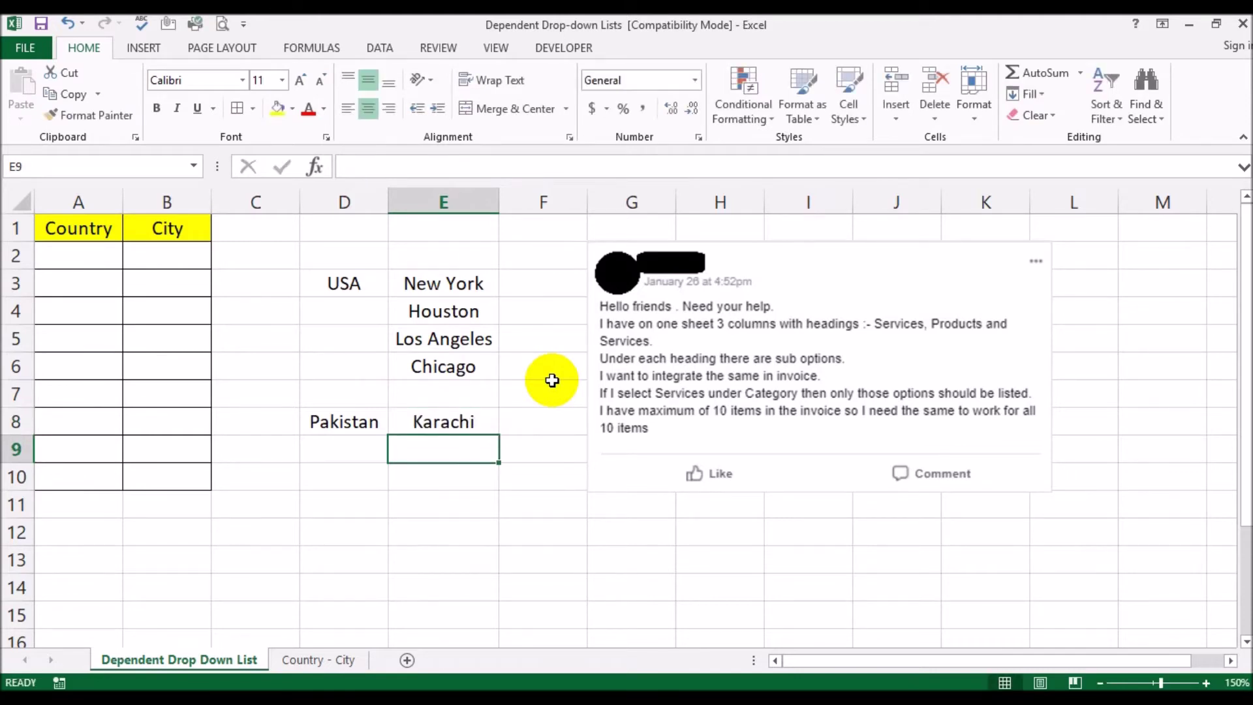
List Lahore, Islamabad, Peshawar and Quetta below Karachi in cells E9 to E12
{"action": "type", "text": "Lahore"}
{"action": "key", "text": "Return"}
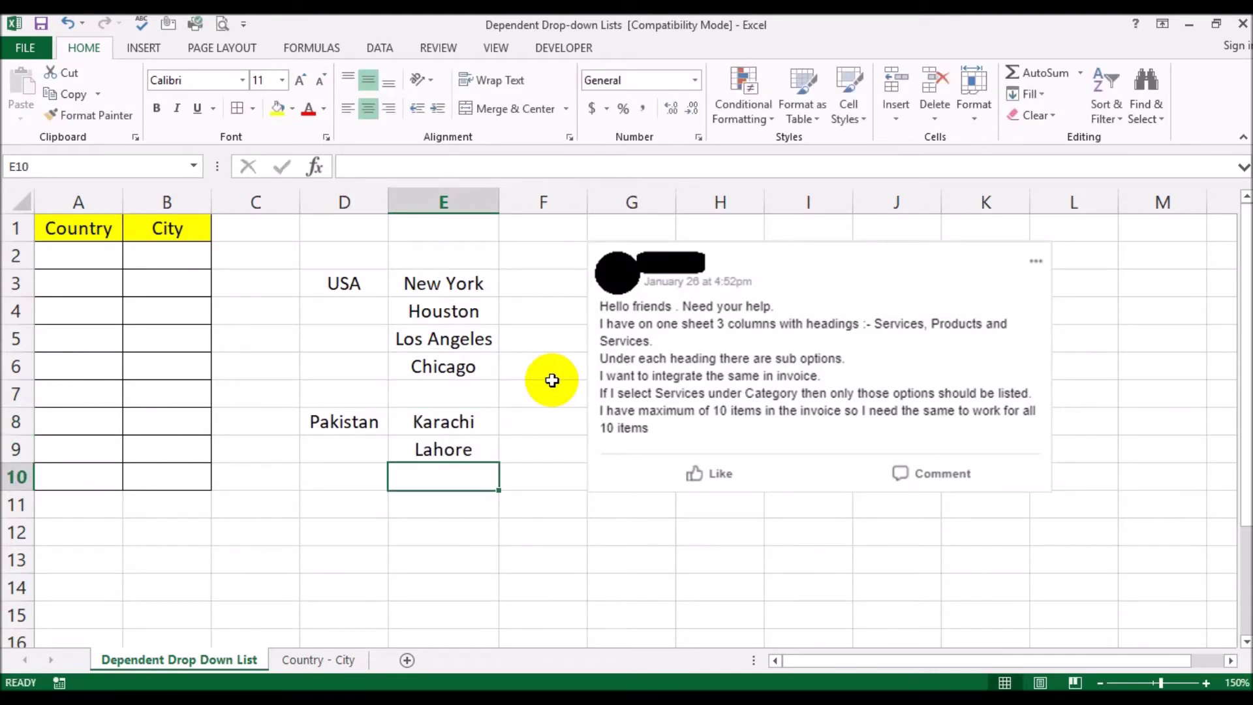
{"action": "type", "text": "Islamabad"}
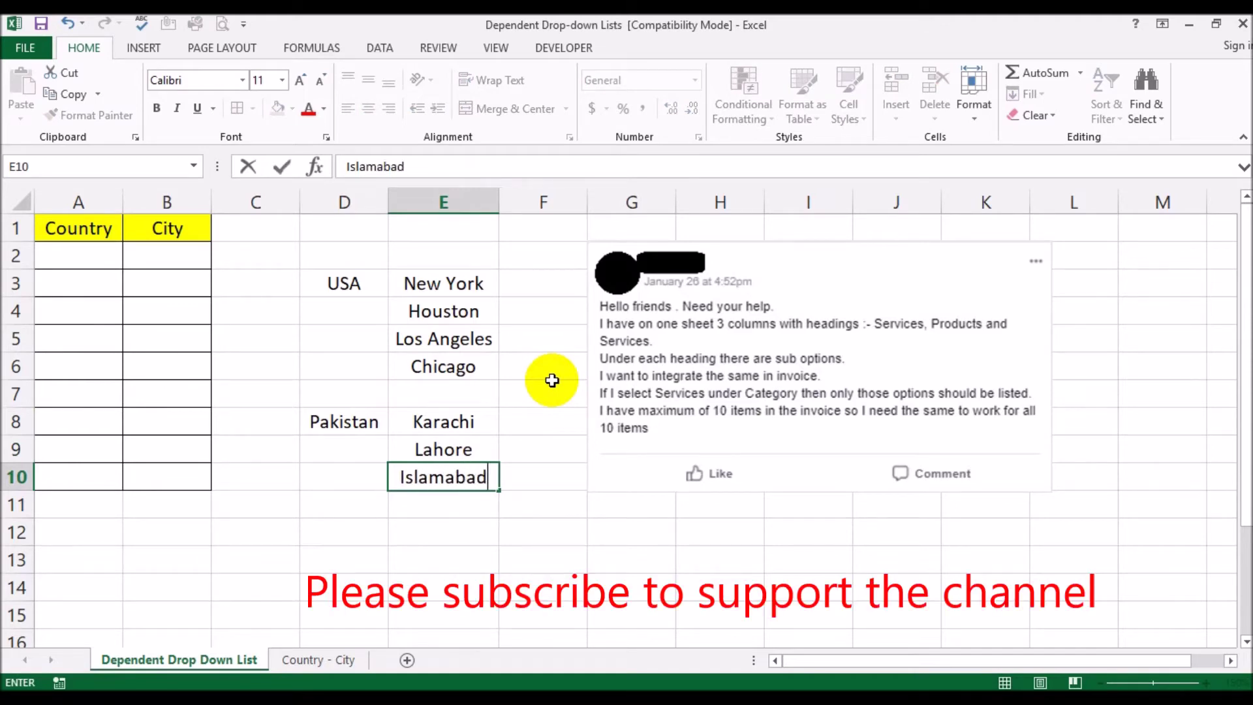
{"action": "key", "text": "Return"}
{"action": "type", "text": "Peshawar"}
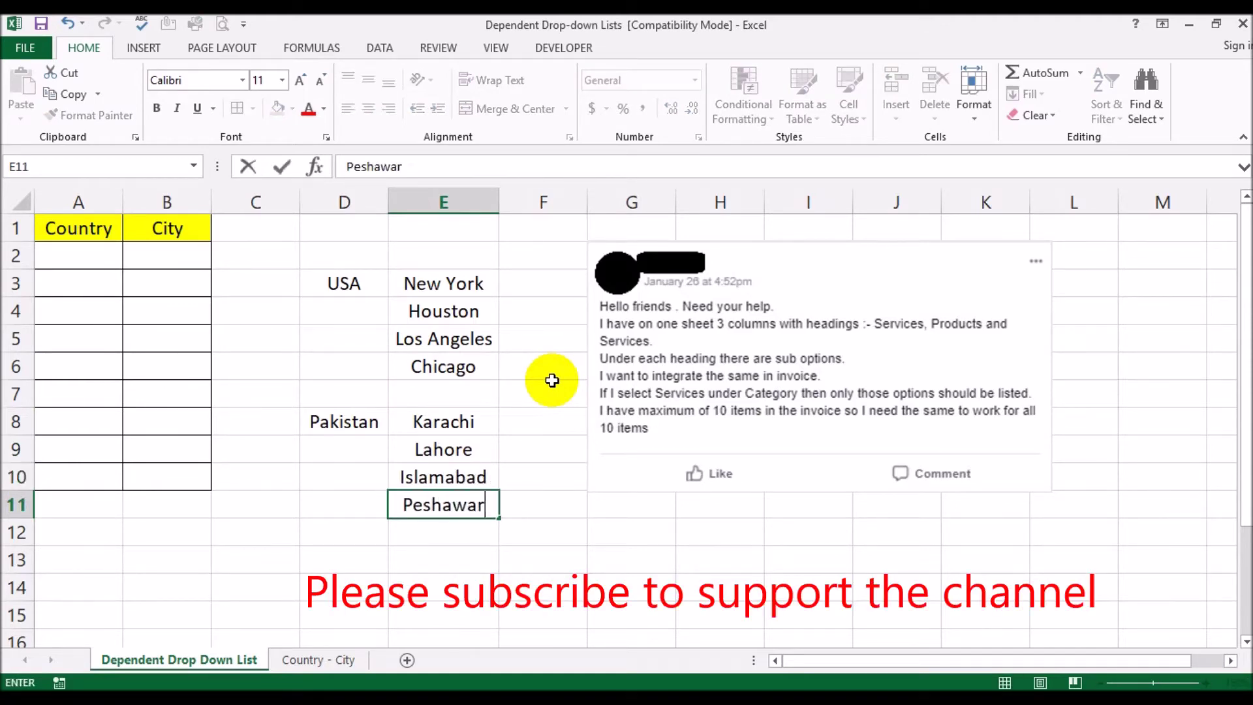
{"action": "key", "text": "Return"}
{"action": "type", "text": "Qu"}
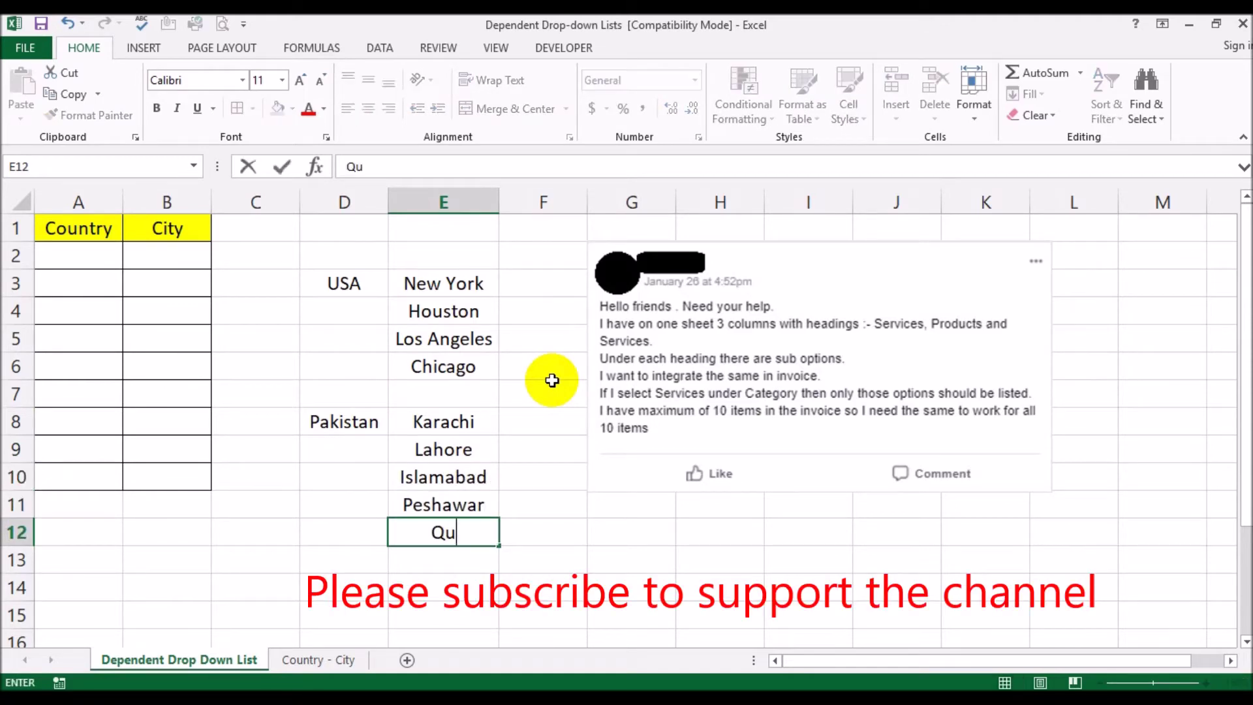
{"action": "type", "text": "etta"}
{"action": "key", "text": "Return"}
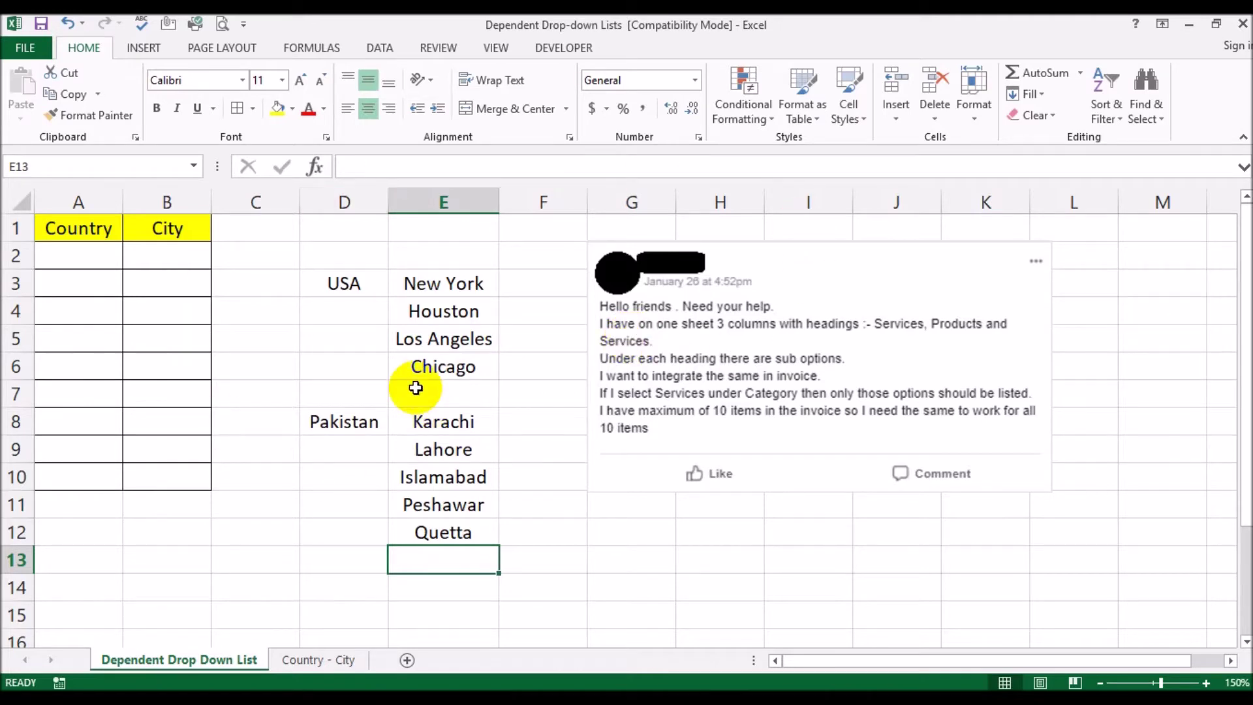
{"action": "left_click", "coordinate": [88, 256]}
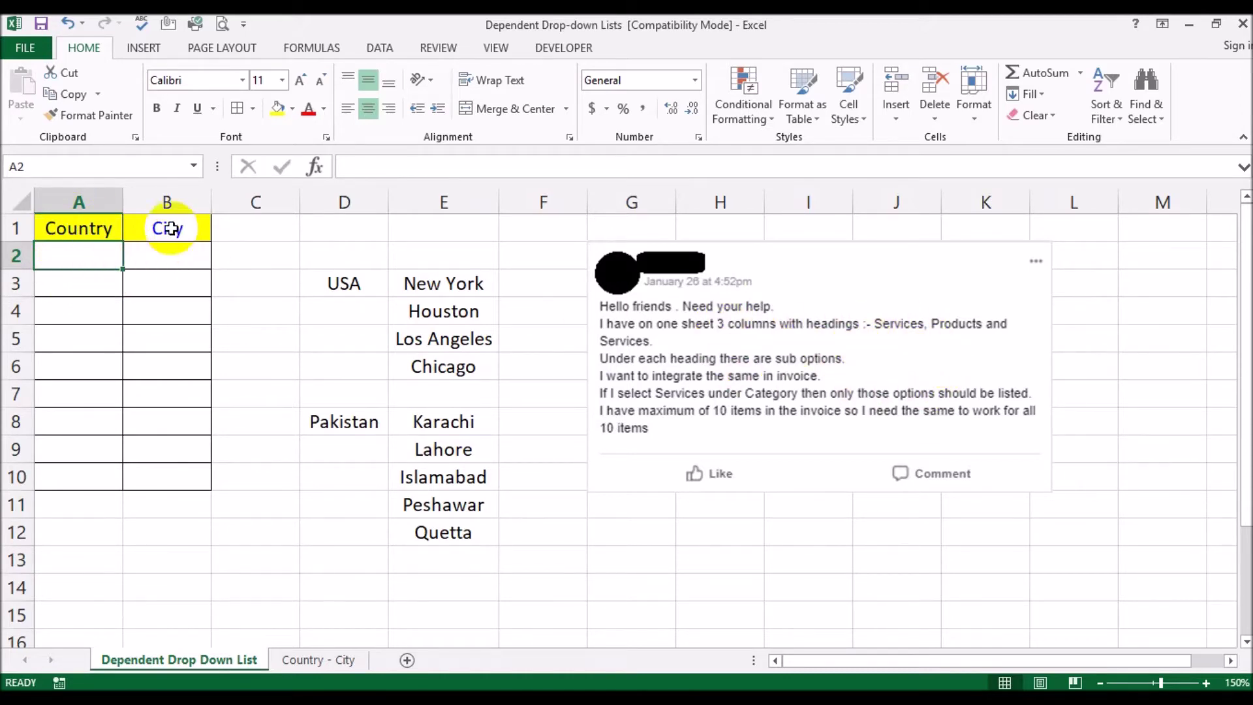
{"action": "left_click", "coordinate": [187, 253]}
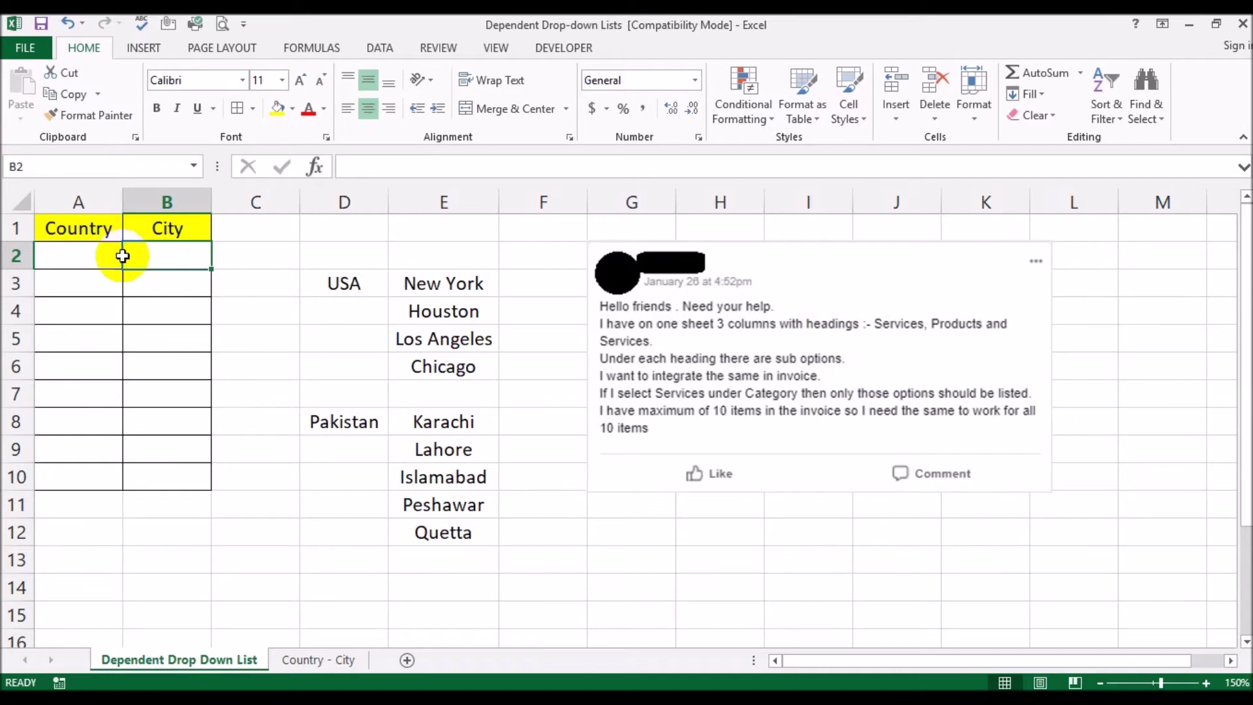
{"action": "left_click", "coordinate": [70, 249]}
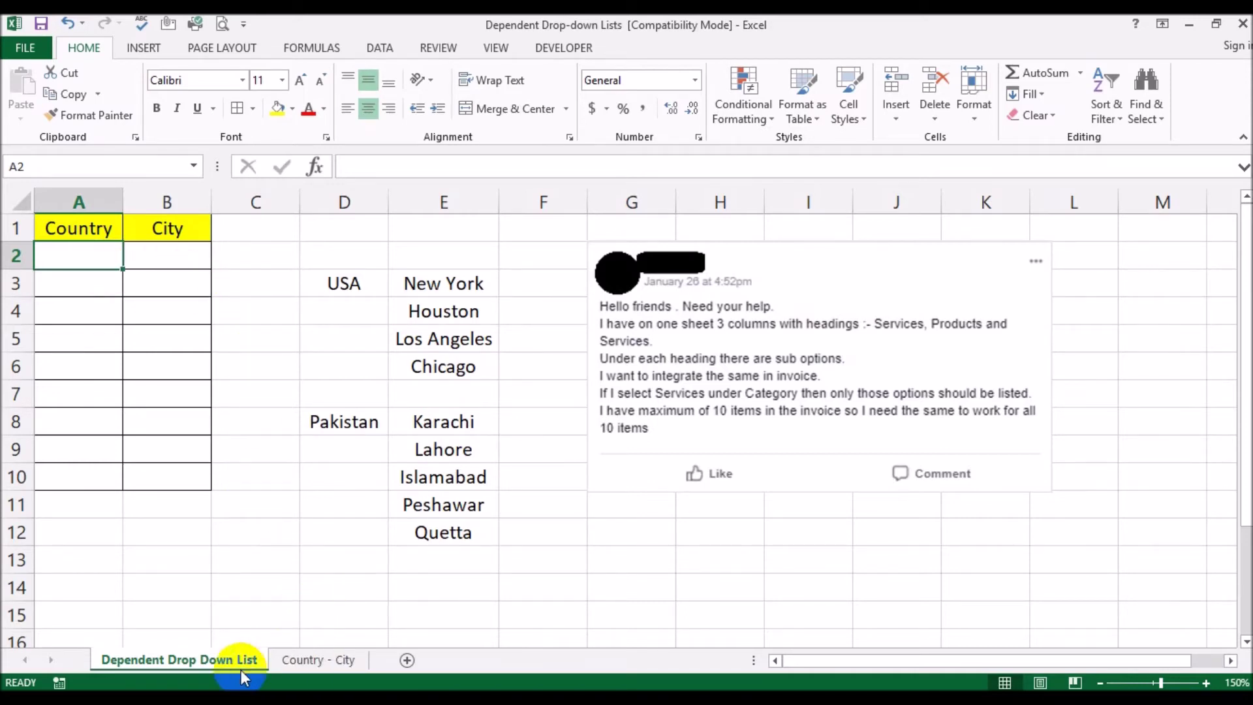
Examine the USA, Canada and Pakistan headings and the cities under each on the Country - City sheet
{"action": "left_click", "coordinate": [318, 665]}
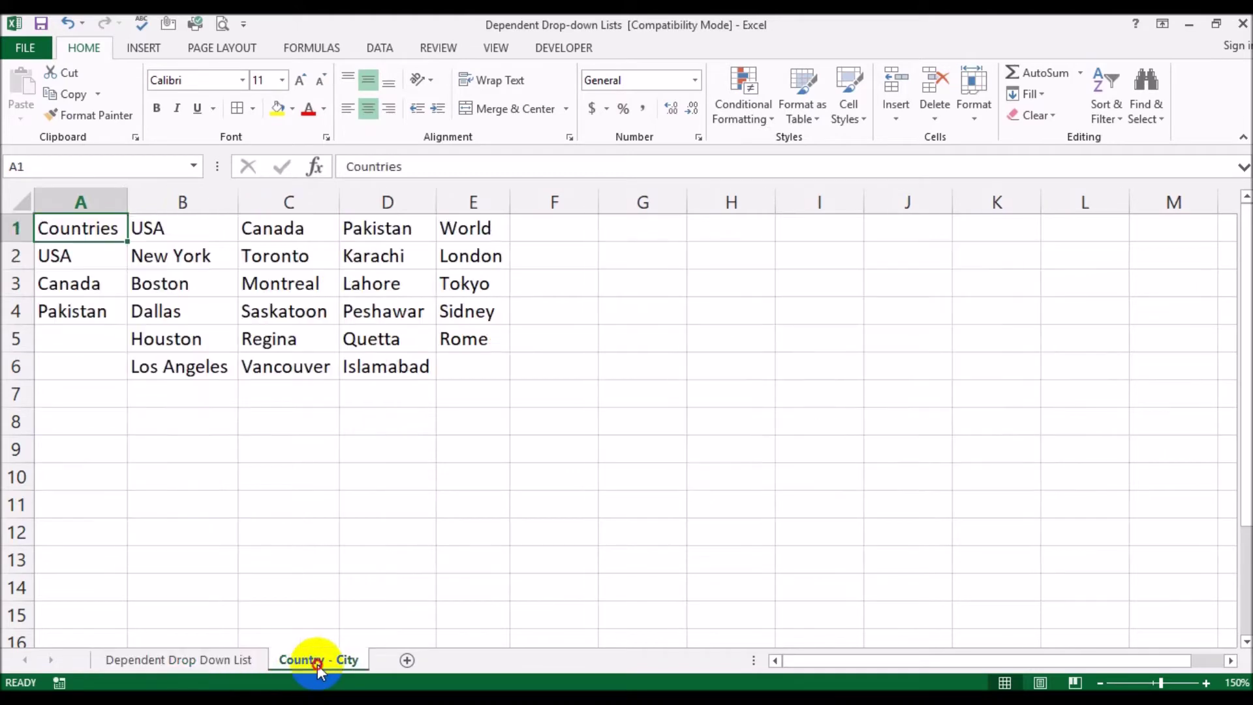
{"action": "left_click", "coordinate": [375, 450]}
{"action": "left_click", "coordinate": [166, 224]}
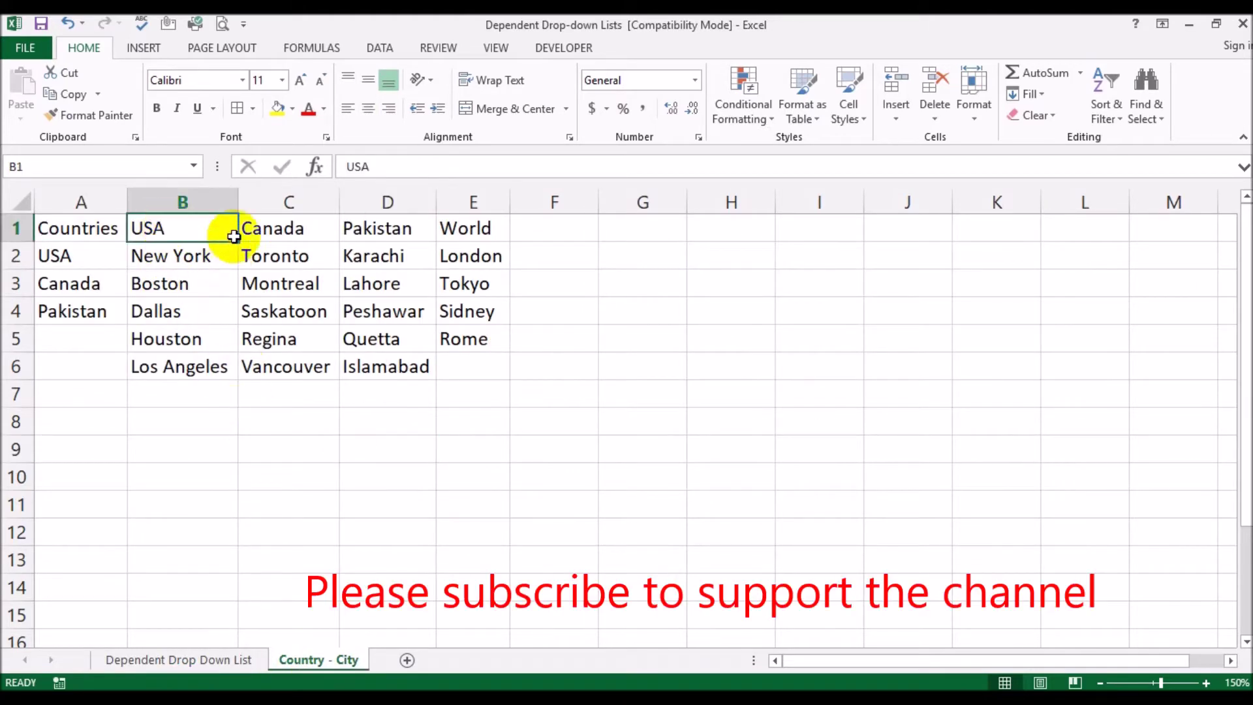
{"action": "left_click", "coordinate": [316, 235]}
{"action": "left_click", "coordinate": [372, 233]}
{"action": "left_click", "coordinate": [187, 226]}
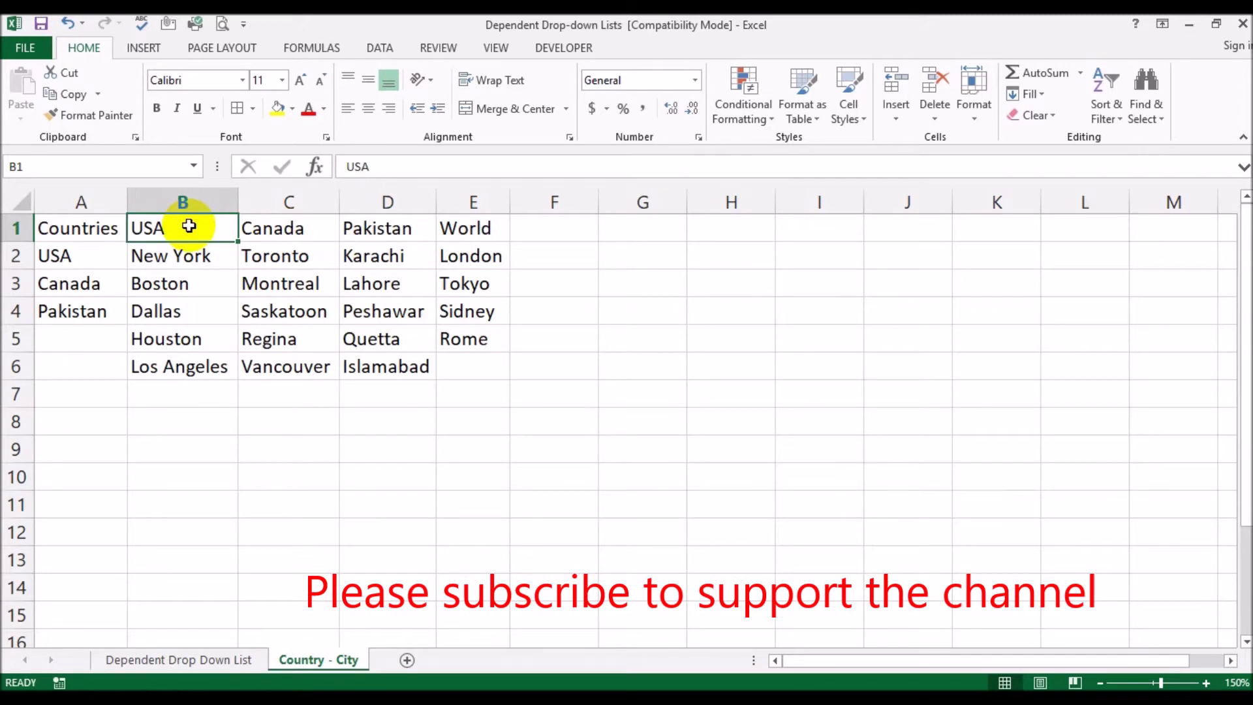
{"action": "left_click", "coordinate": [260, 229]}
{"action": "left_click", "coordinate": [362, 226]}
{"action": "left_click_drag", "start_coordinate": [189, 256], "coordinate": [198, 333]}
{"action": "left_click_drag", "start_coordinate": [277, 256], "coordinate": [330, 339]}
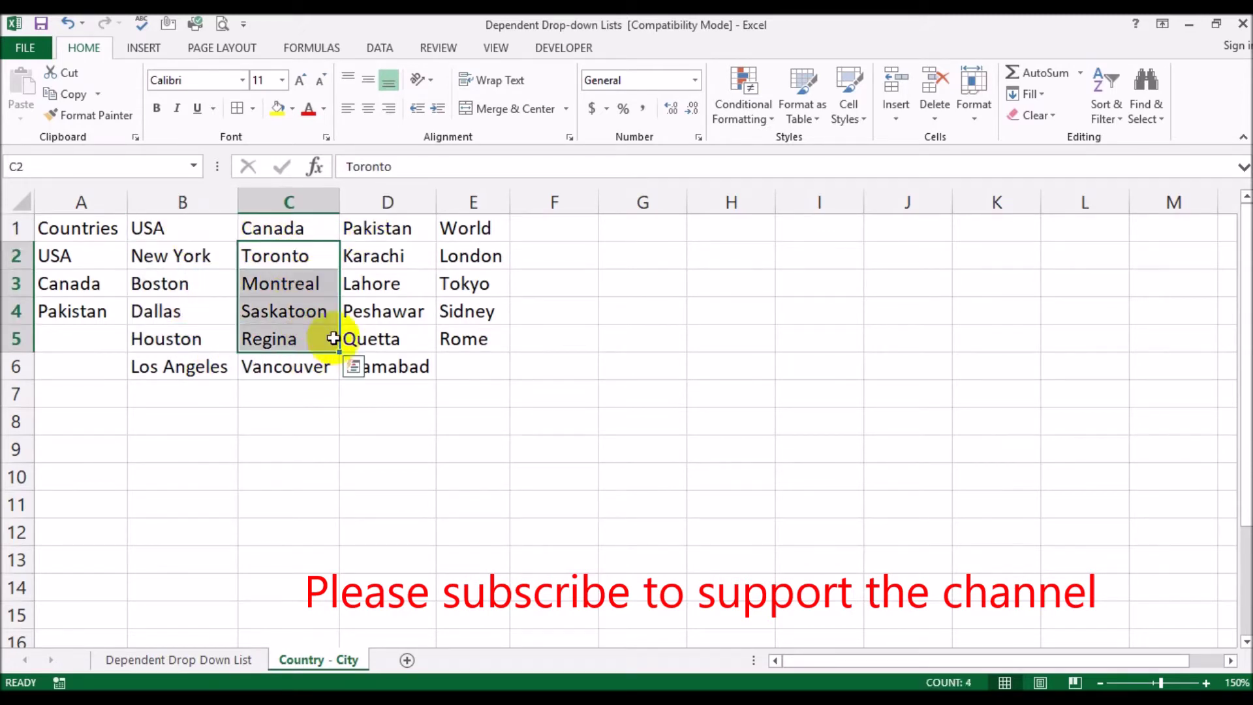
{"action": "left_click_drag", "start_coordinate": [364, 257], "coordinate": [392, 370]}
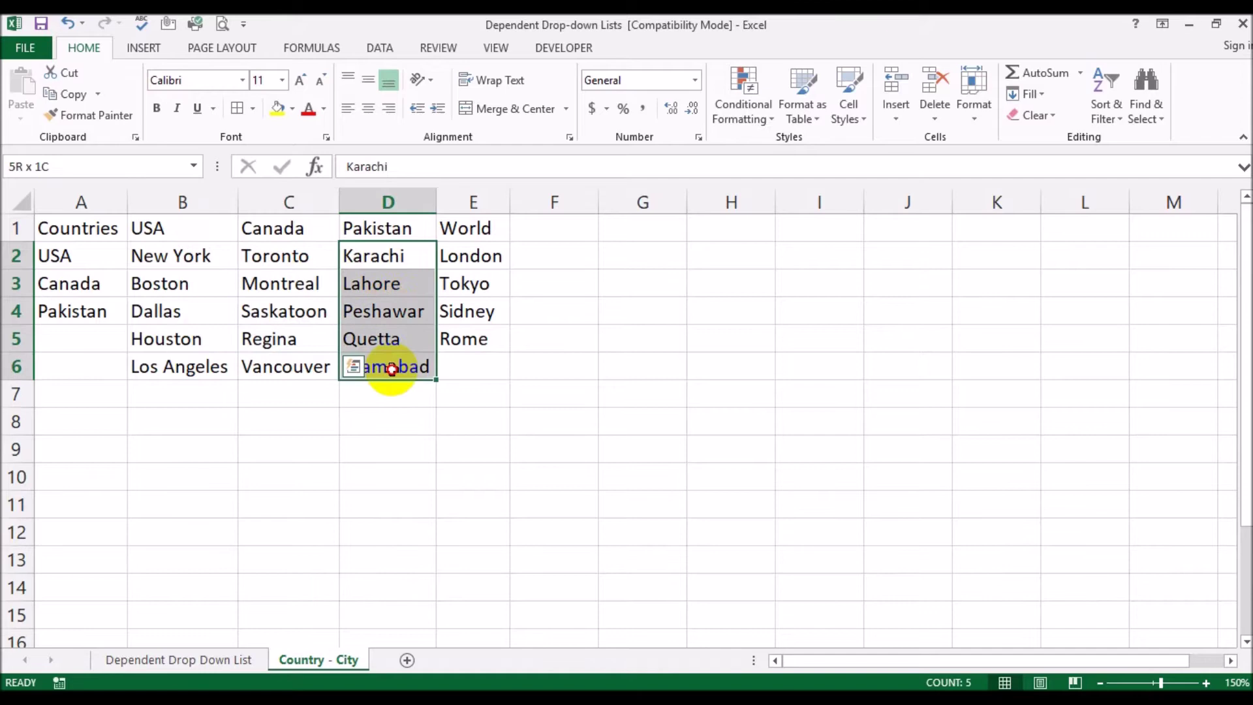
Review the World column's cities and compare the Countries list with the headings in B1:D1 and the Dependent Drop Down List sheet's entry table
{"action": "left_click", "coordinate": [487, 227]}
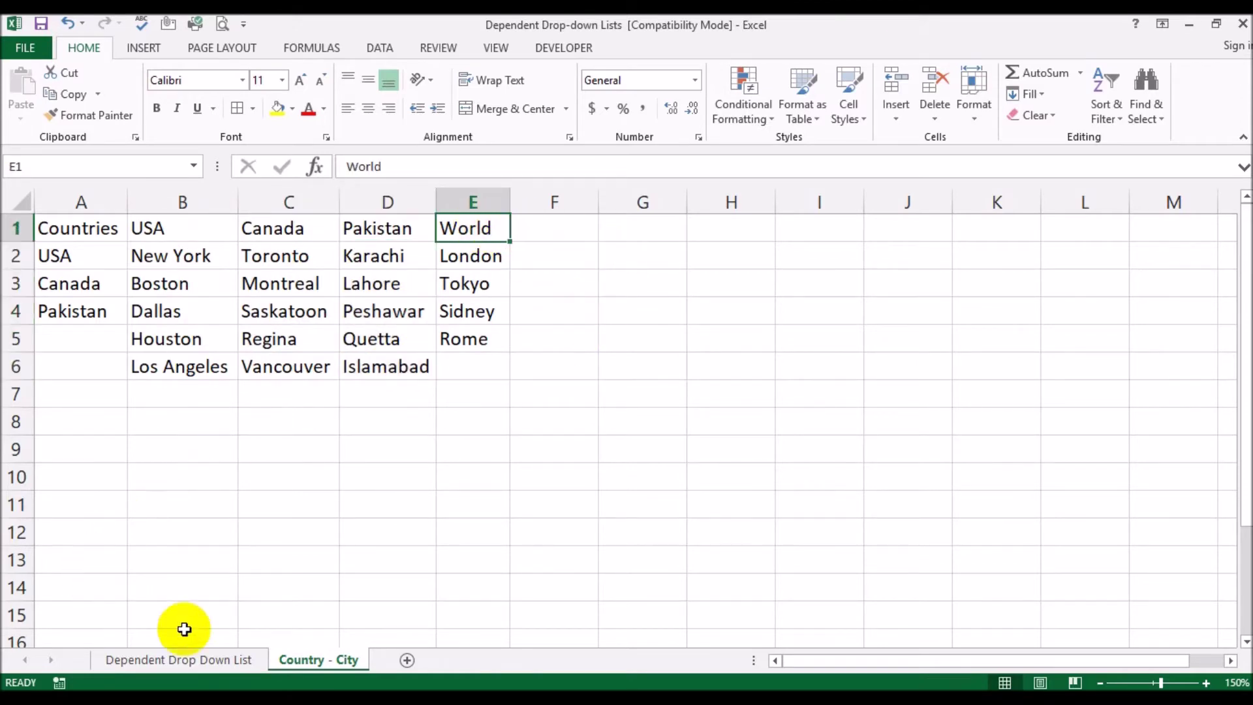
{"action": "left_click", "coordinate": [480, 257]}
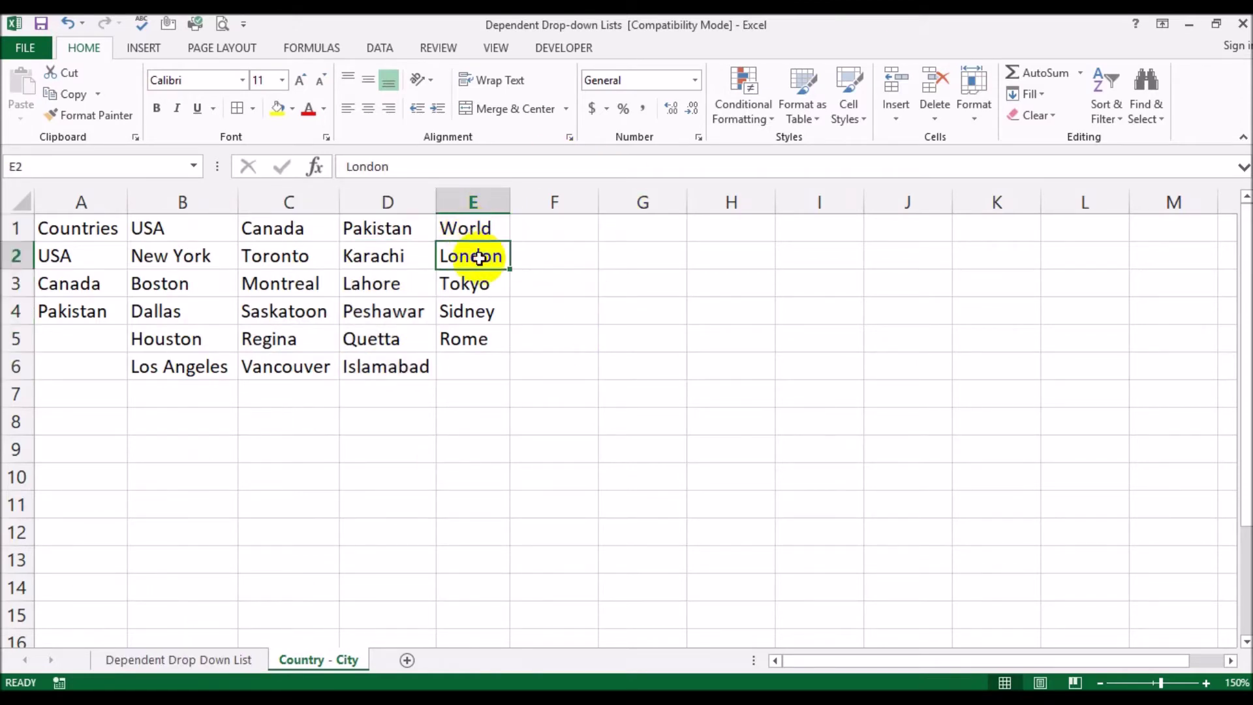
{"action": "left_click_drag", "start_coordinate": [469, 268], "coordinate": [476, 327]}
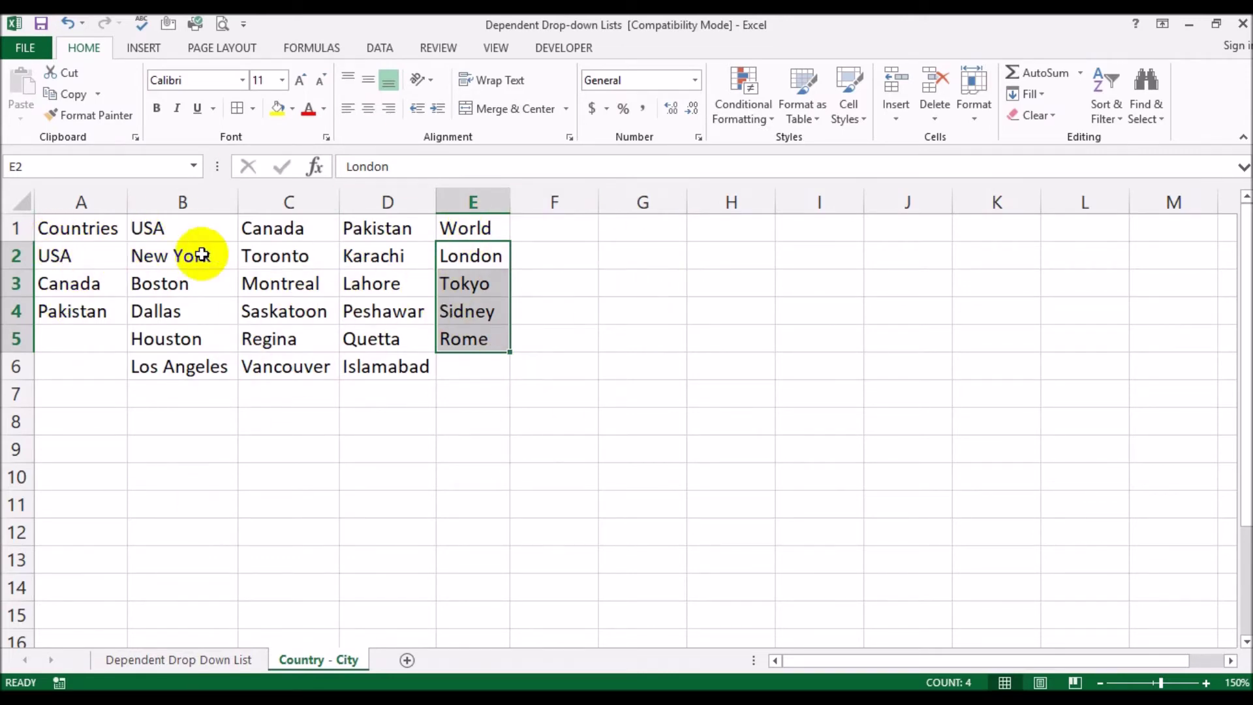
{"action": "left_click", "coordinate": [98, 260]}
{"action": "left_click", "coordinate": [95, 286]}
{"action": "left_click", "coordinate": [92, 308]}
{"action": "left_click_drag", "start_coordinate": [191, 241], "coordinate": [384, 229]}
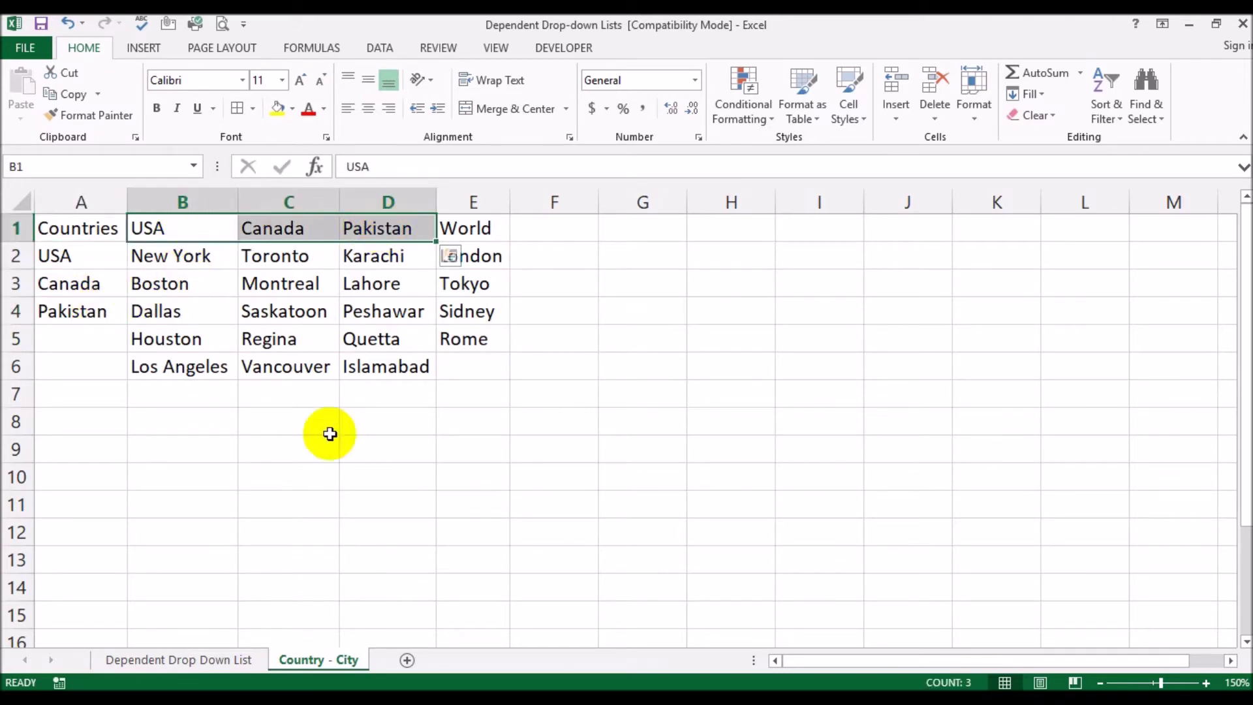
{"action": "left_click", "coordinate": [209, 659]}
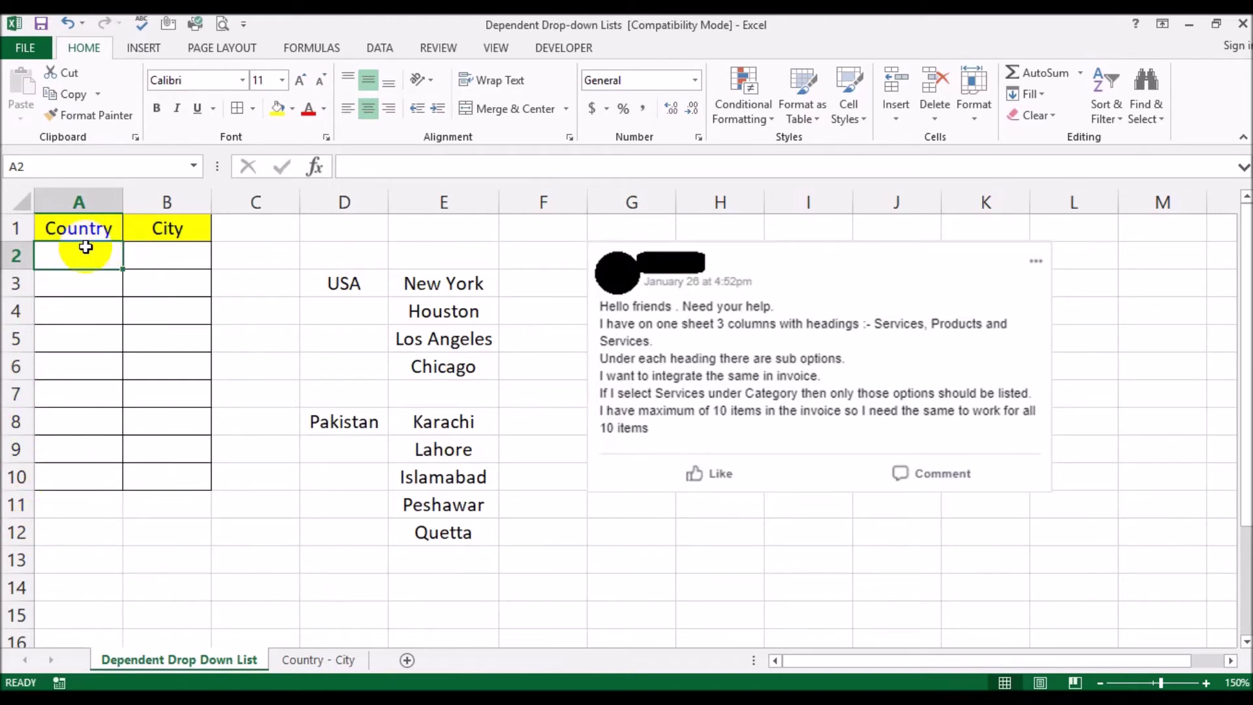
{"action": "left_click", "coordinate": [316, 662]}
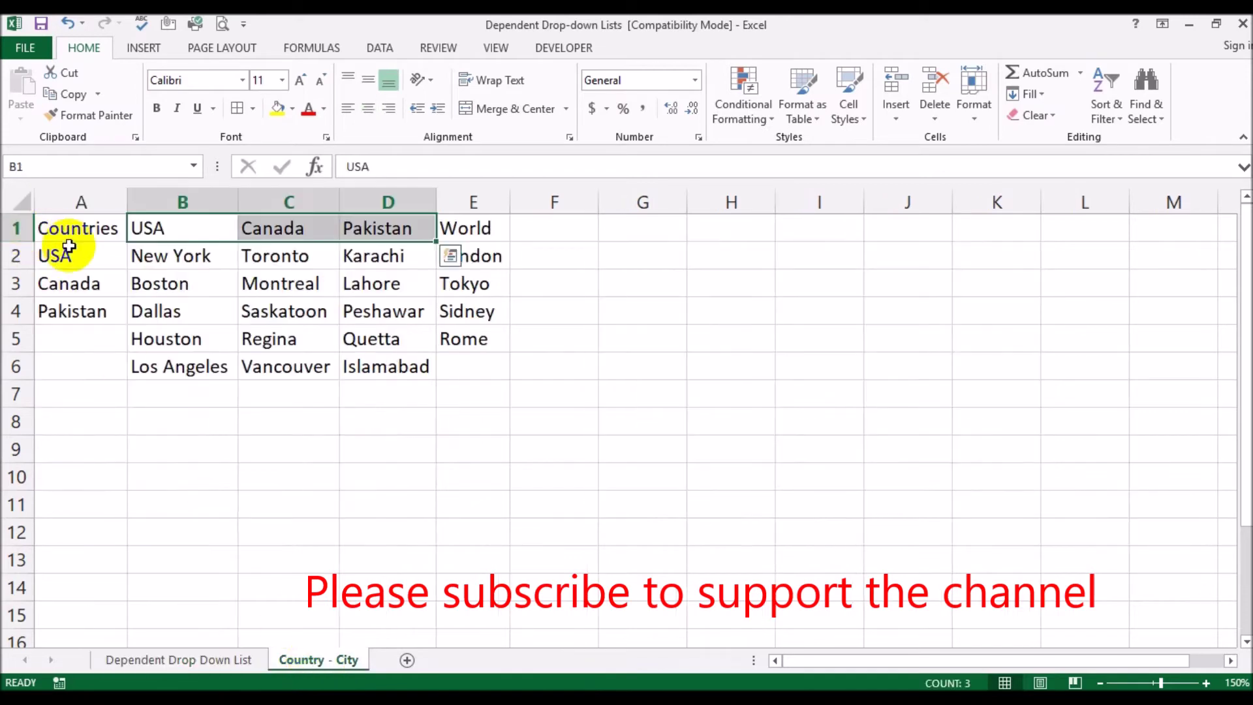
Give the Country cells A2:A10 a list validation whose source is the countries in A2:A4 of the Country - City sheet
{"action": "left_click_drag", "start_coordinate": [68, 249], "coordinate": [71, 311]}
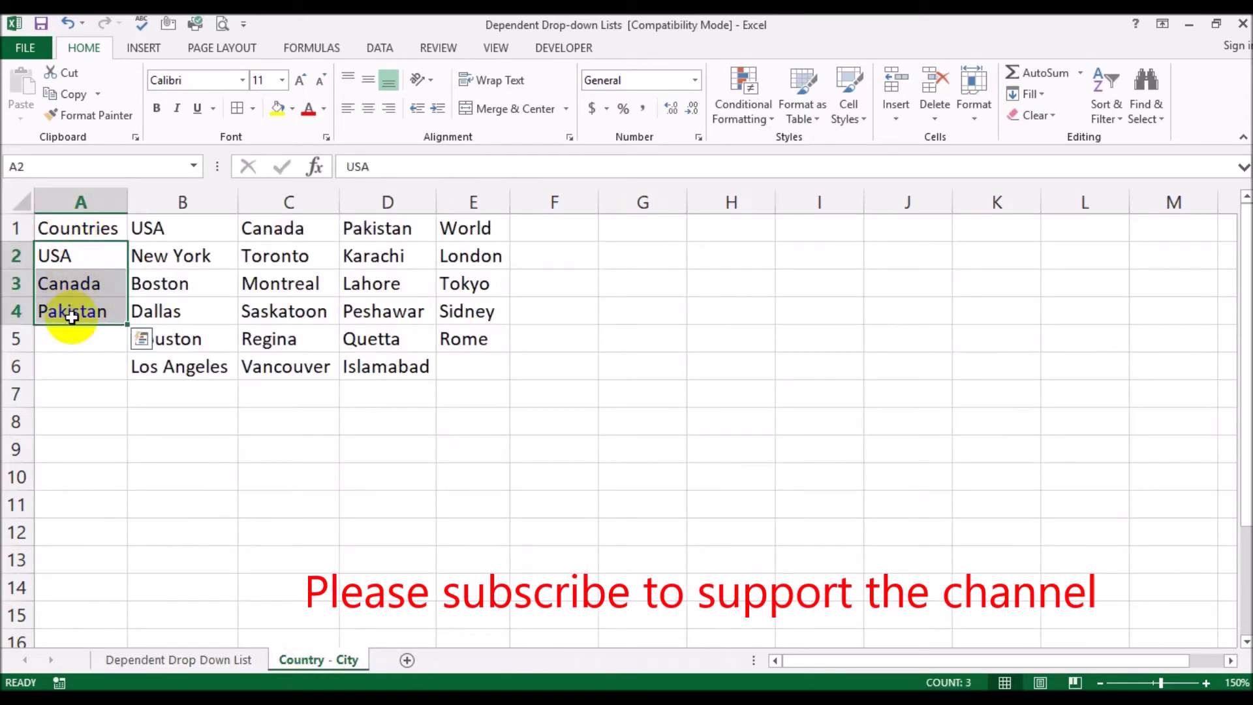
{"action": "left_click", "coordinate": [193, 659]}
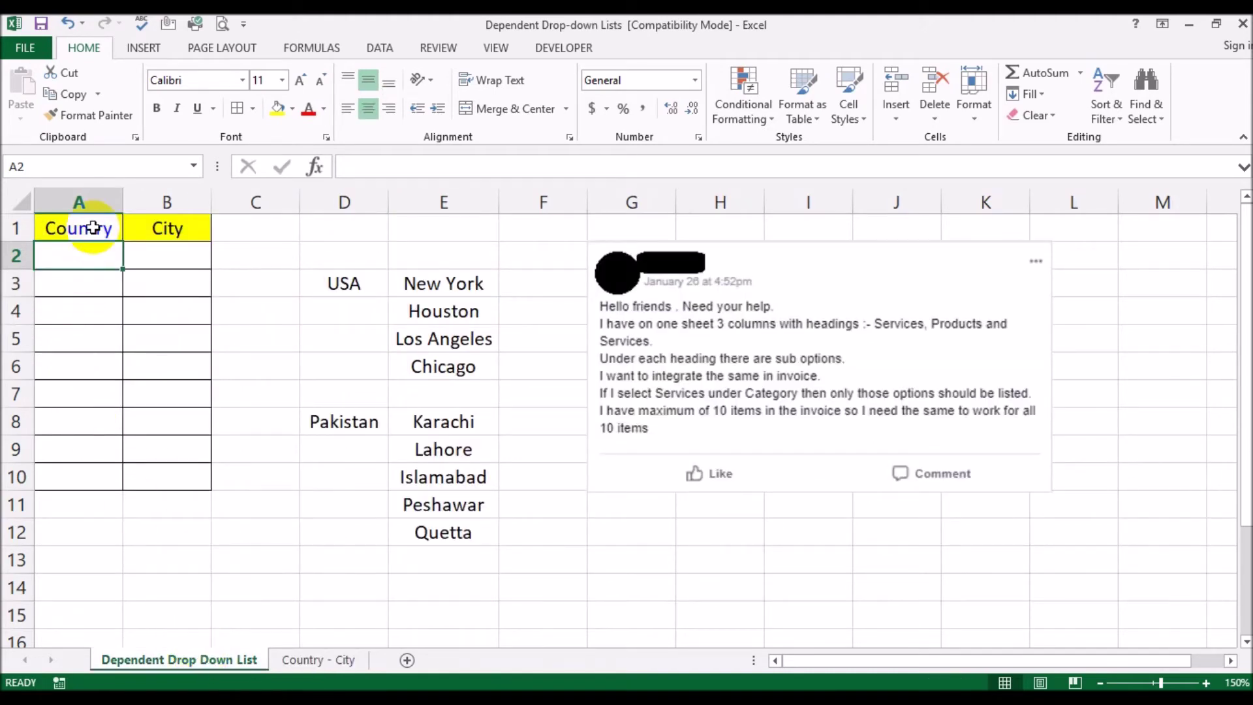
{"action": "left_click_drag", "start_coordinate": [92, 254], "coordinate": [70, 475]}
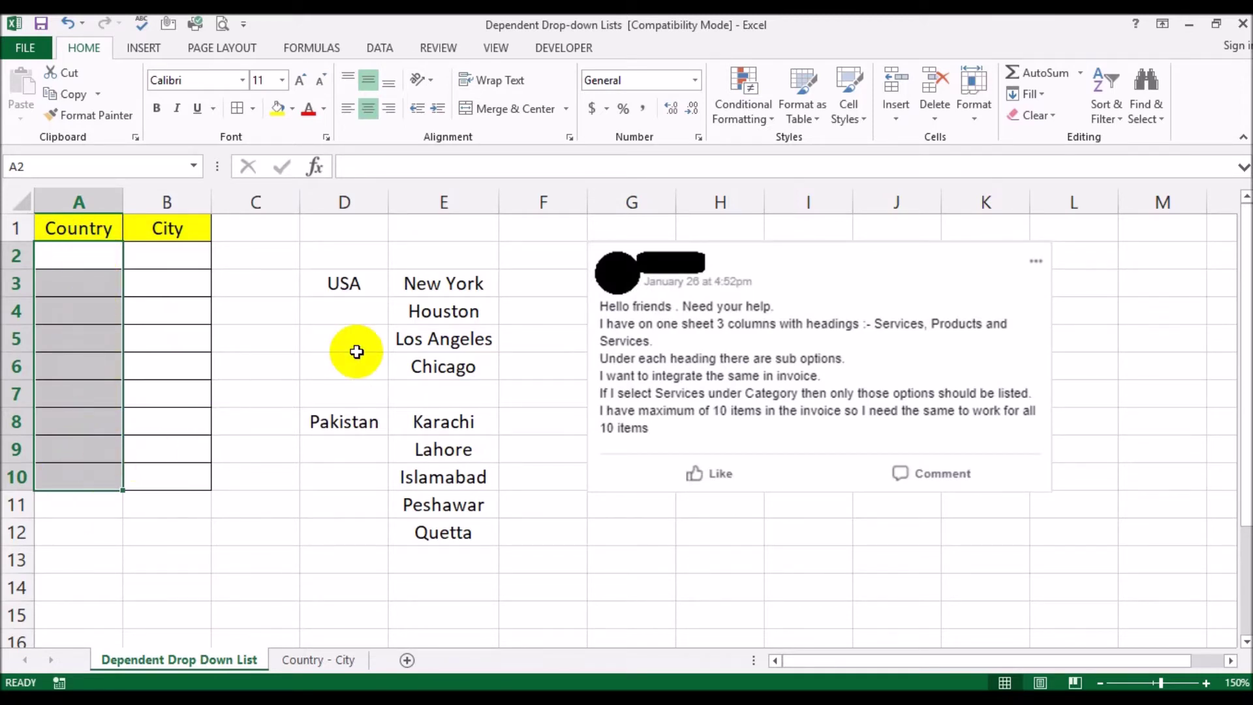
{"action": "left_click", "coordinate": [382, 55]}
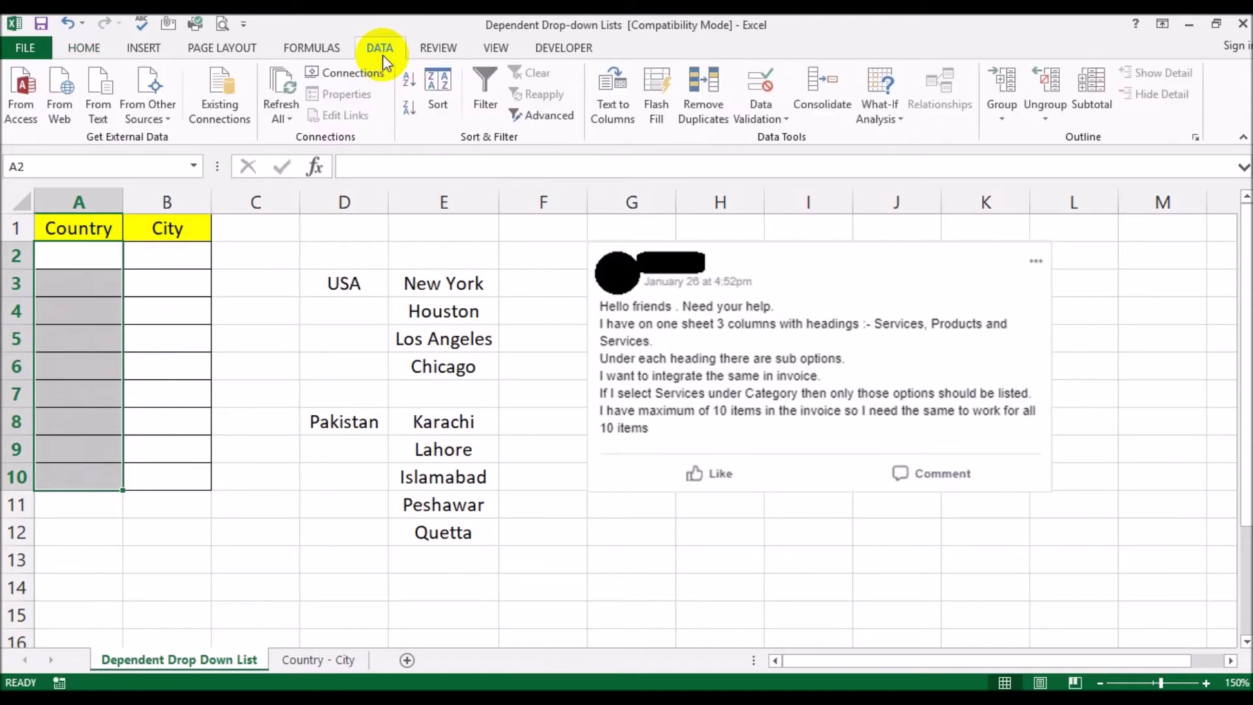
{"action": "left_click", "coordinate": [783, 119]}
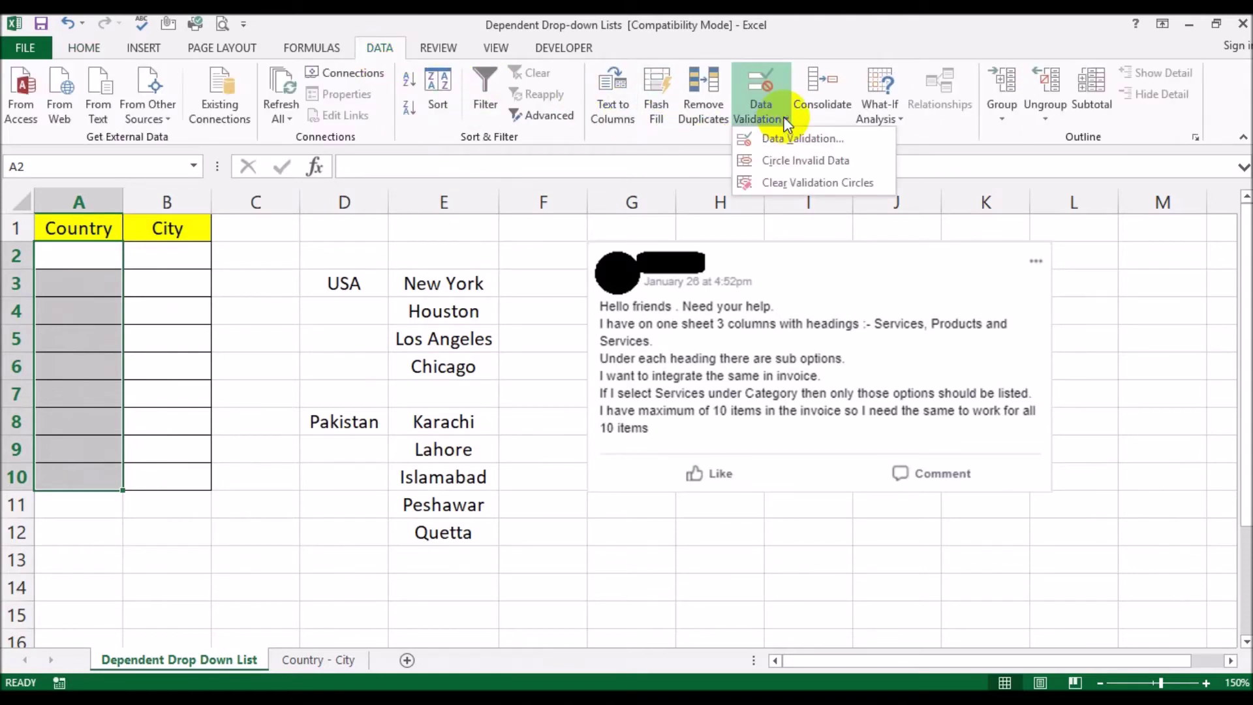
{"action": "left_click", "coordinate": [792, 138]}
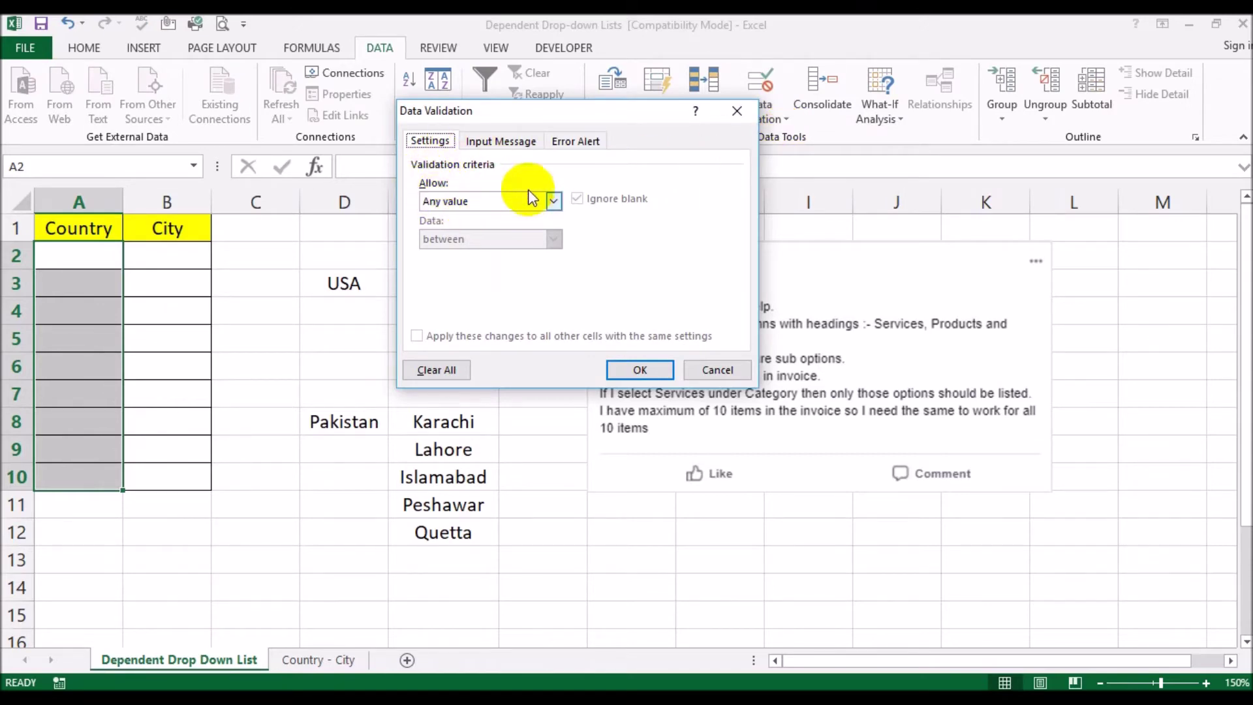
{"action": "left_click", "coordinate": [494, 202]}
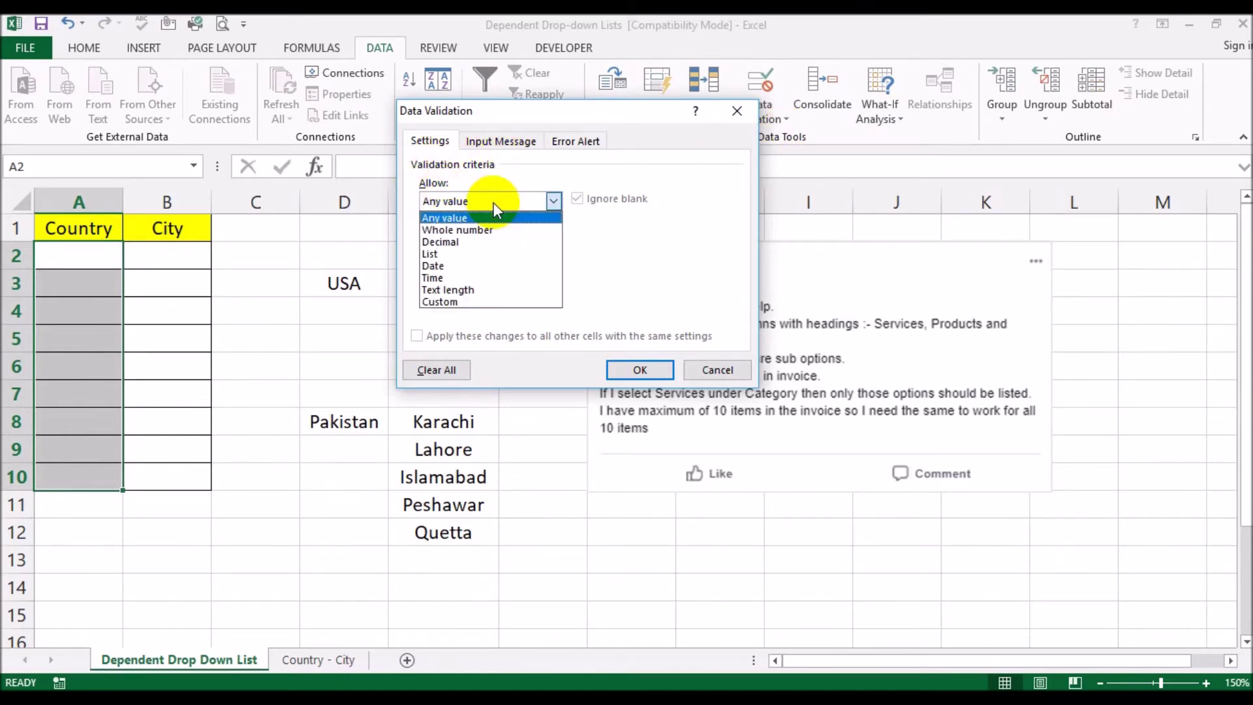
{"action": "left_click", "coordinate": [480, 253]}
{"action": "left_click", "coordinate": [476, 275]}
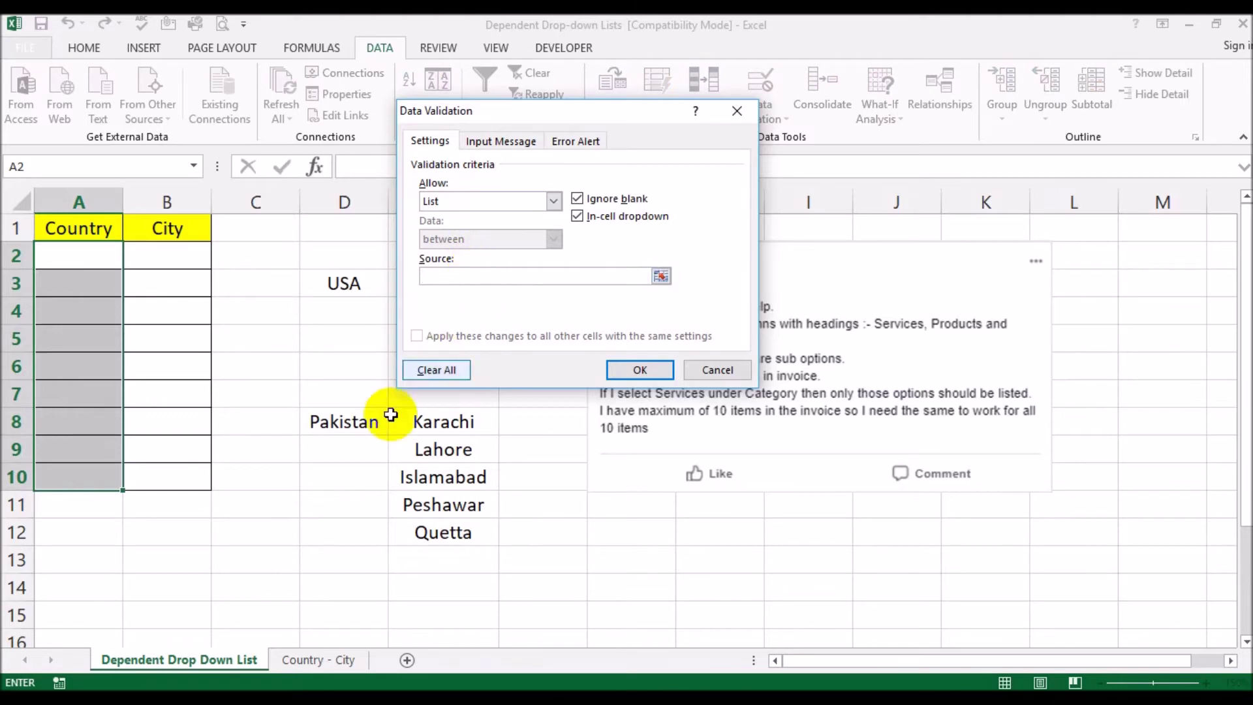
{"action": "left_click", "coordinate": [322, 659]}
{"action": "left_click_drag", "start_coordinate": [92, 257], "coordinate": [85, 307]}
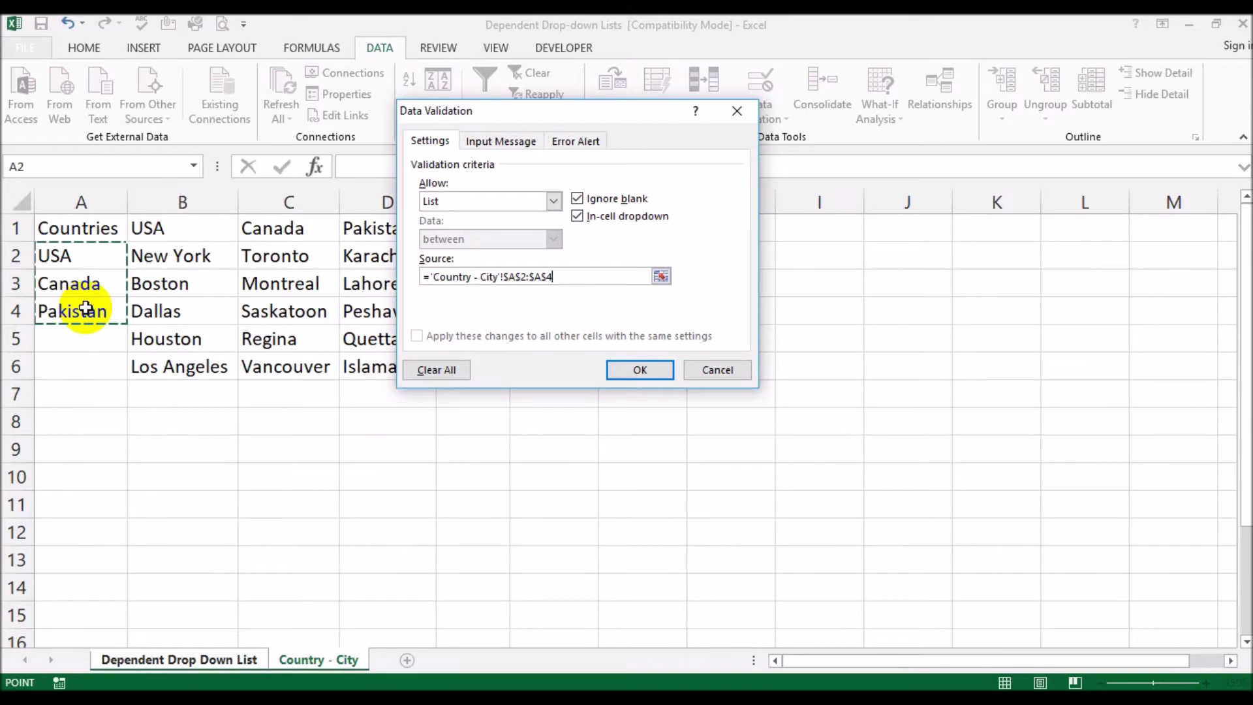
{"action": "left_click", "coordinate": [614, 369]}
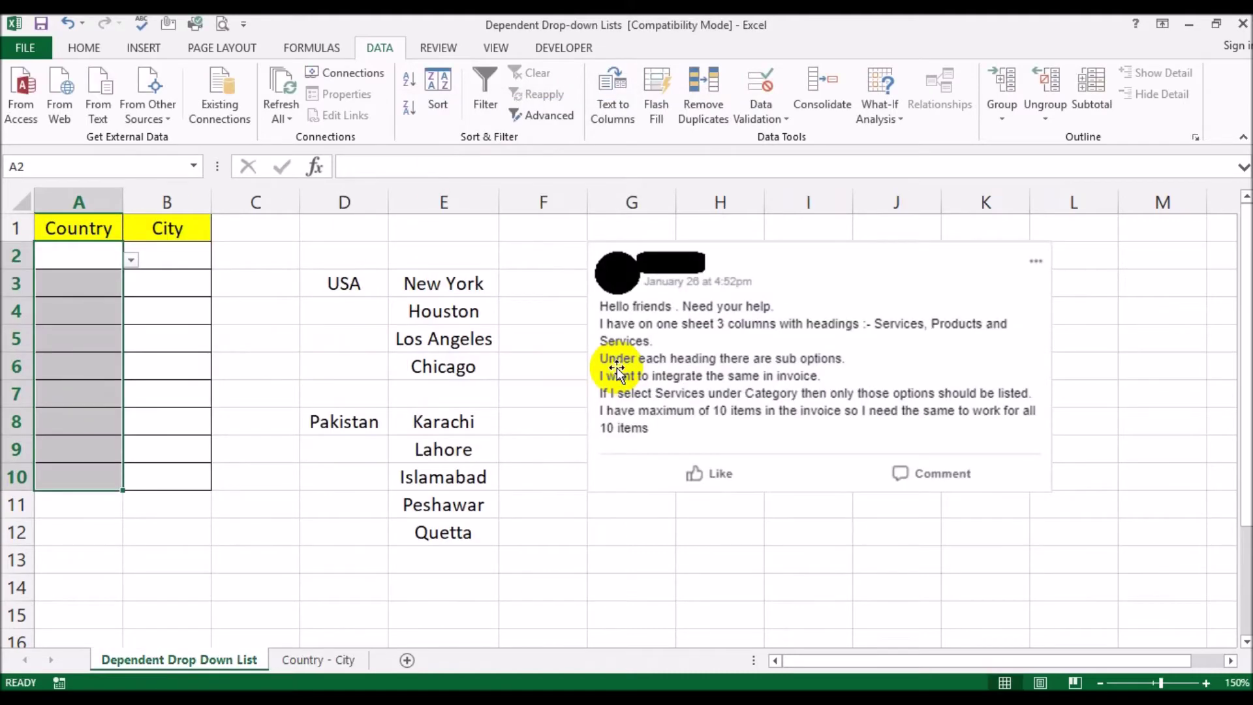
Check the options offered by the country drop-down in cell A2 without choosing one
{"action": "left_click", "coordinate": [69, 255]}
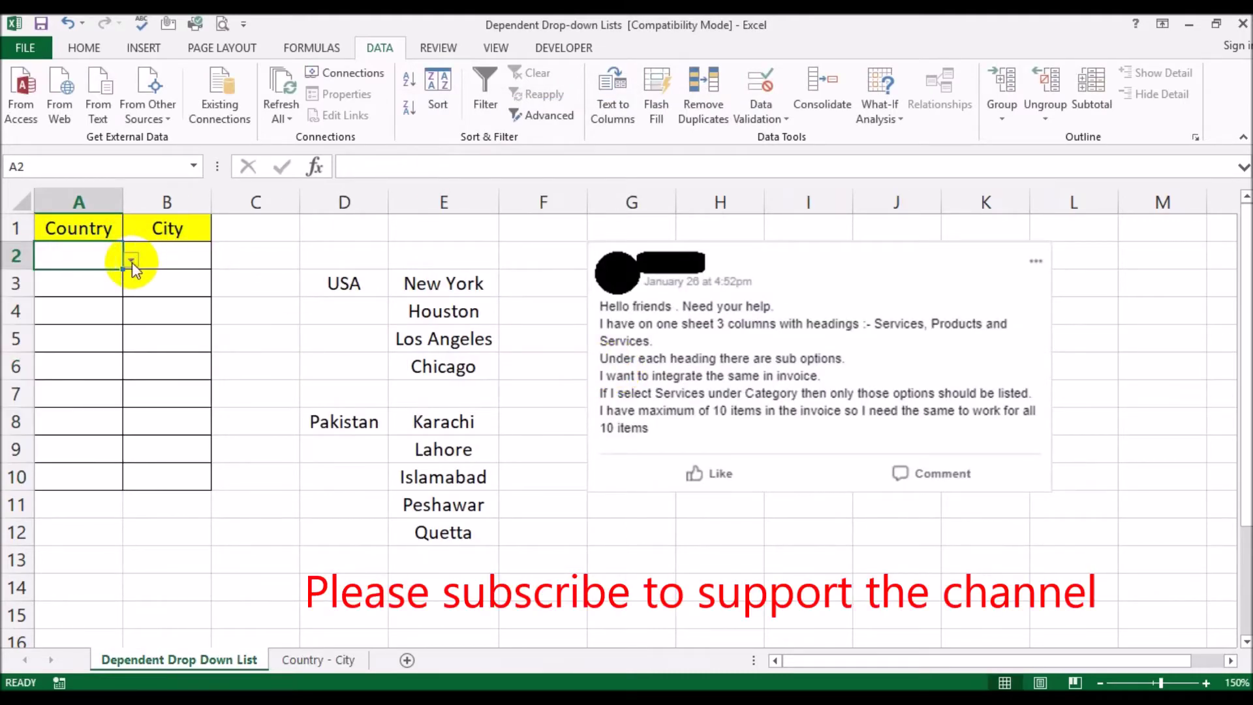
{"action": "left_click", "coordinate": [132, 261]}
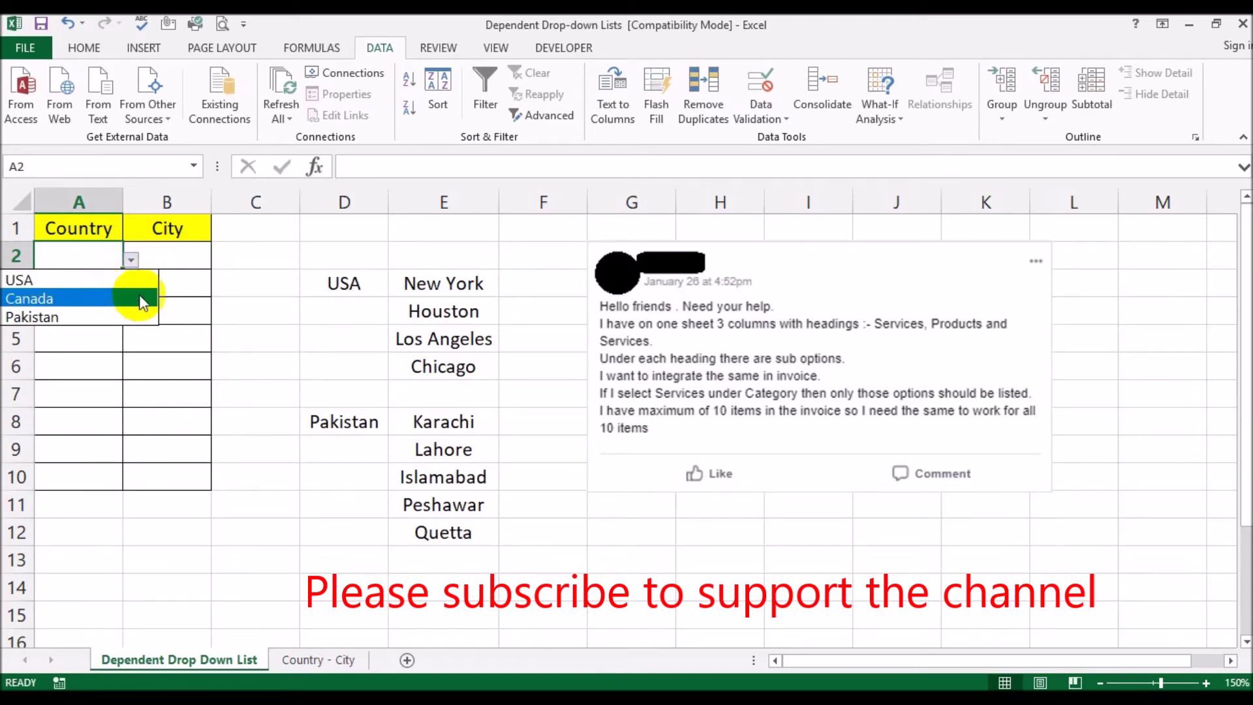
{"action": "key", "text": "Escape"}
Clear all data validation from the Country cells A2:A10
{"action": "left_click_drag", "start_coordinate": [76, 254], "coordinate": [75, 476]}
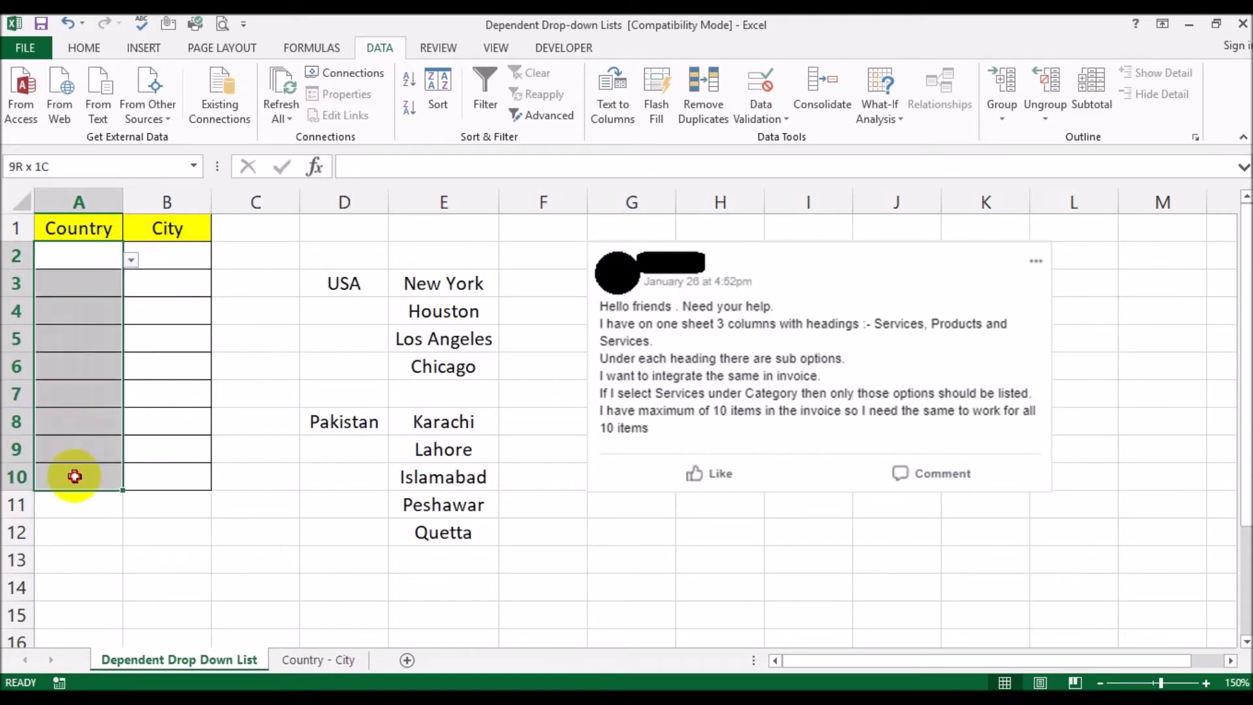
{"action": "left_click", "coordinate": [757, 119]}
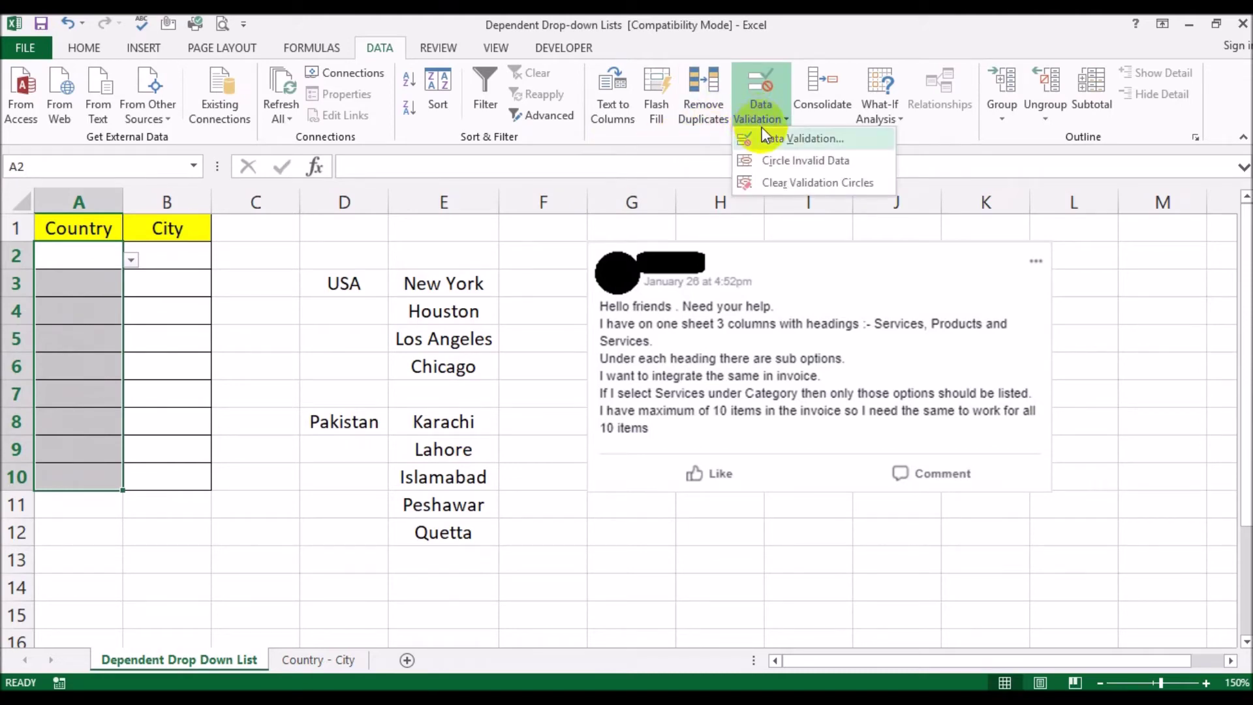
{"action": "left_click", "coordinate": [771, 137]}
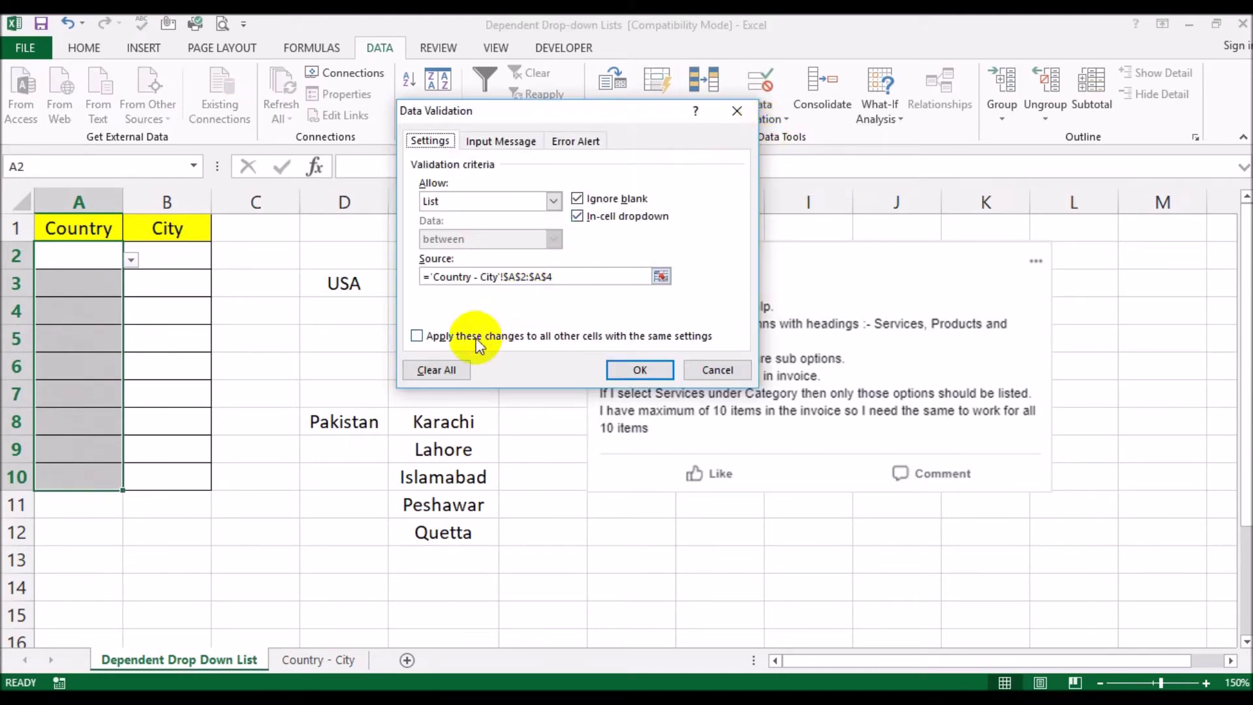
{"action": "left_click", "coordinate": [448, 370]}
{"action": "left_click", "coordinate": [667, 370]}
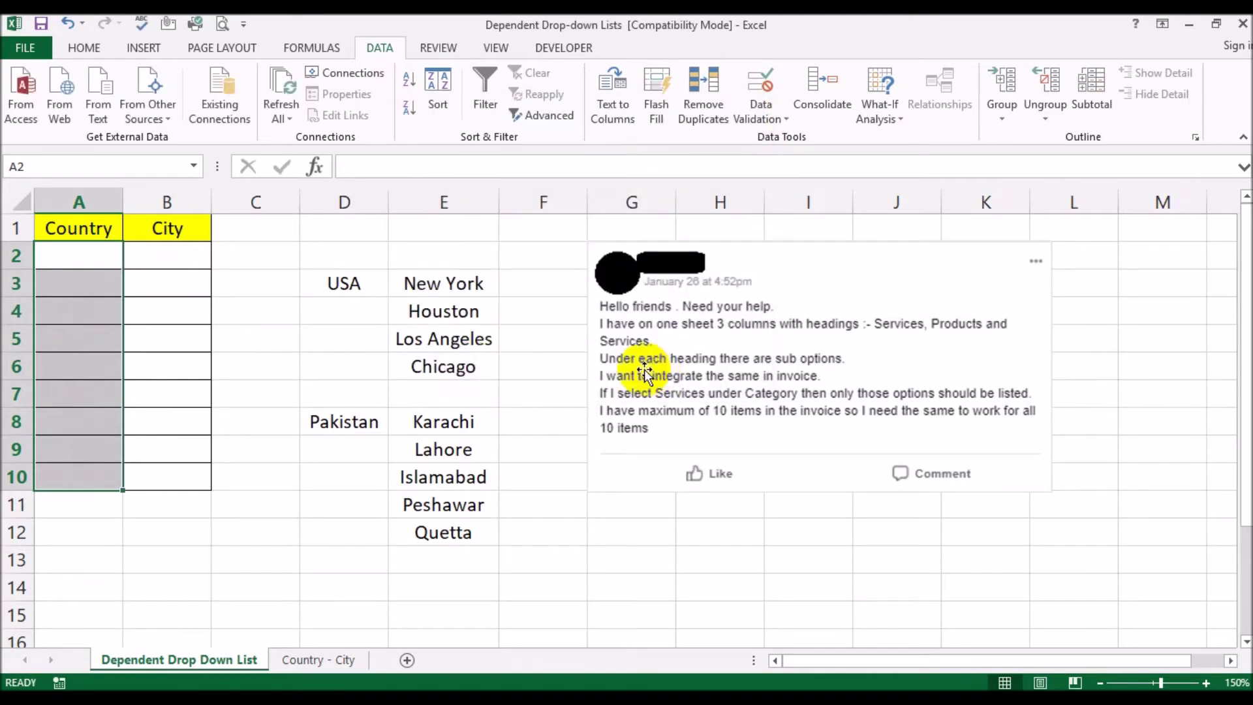
{"action": "left_click", "coordinate": [337, 354]}
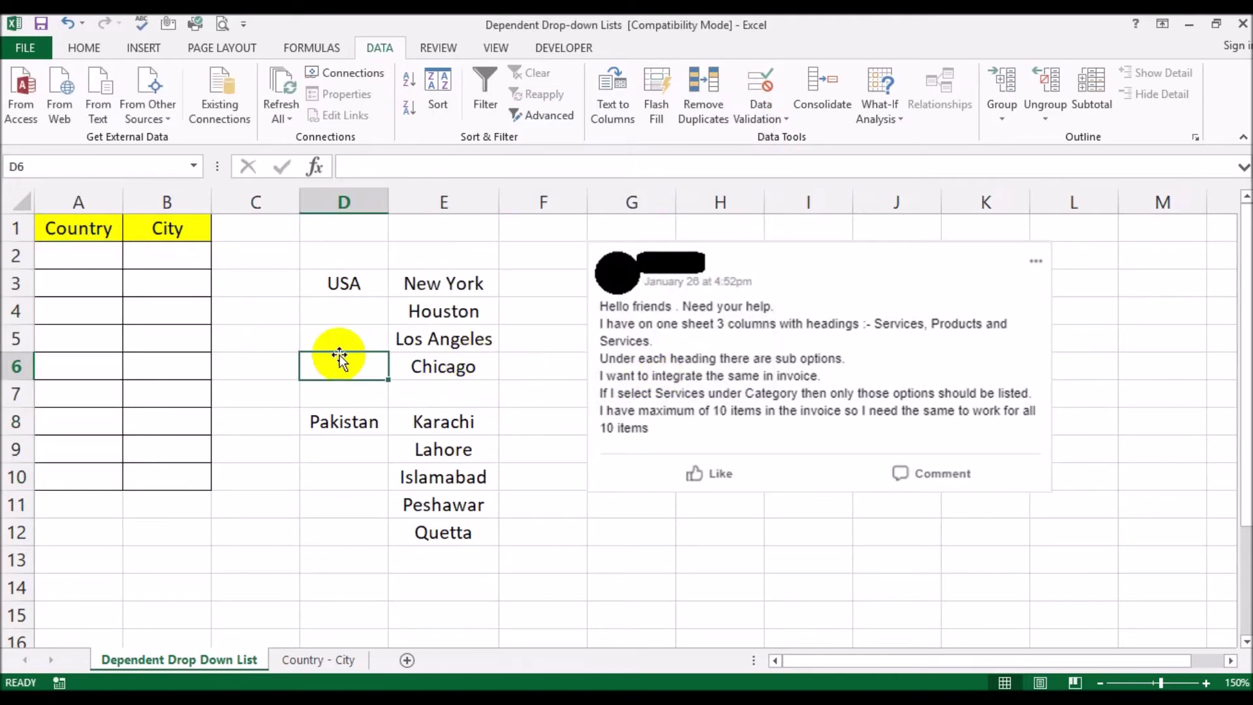
Define the workbook-scope name Countries for cells A2:A4 on the Country - City sheet
{"action": "left_click", "coordinate": [317, 661]}
{"action": "left_click", "coordinate": [175, 520]}
{"action": "left_click_drag", "start_coordinate": [100, 258], "coordinate": [98, 312]}
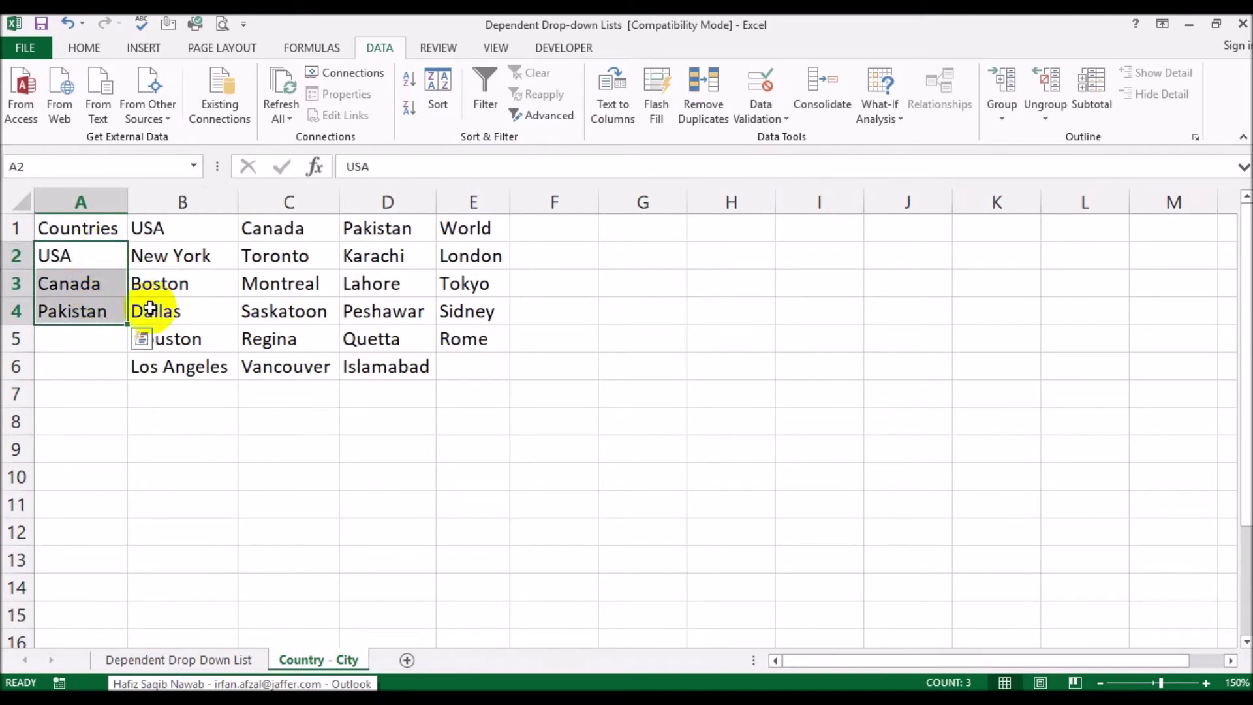
{"action": "left_click", "coordinate": [327, 51]}
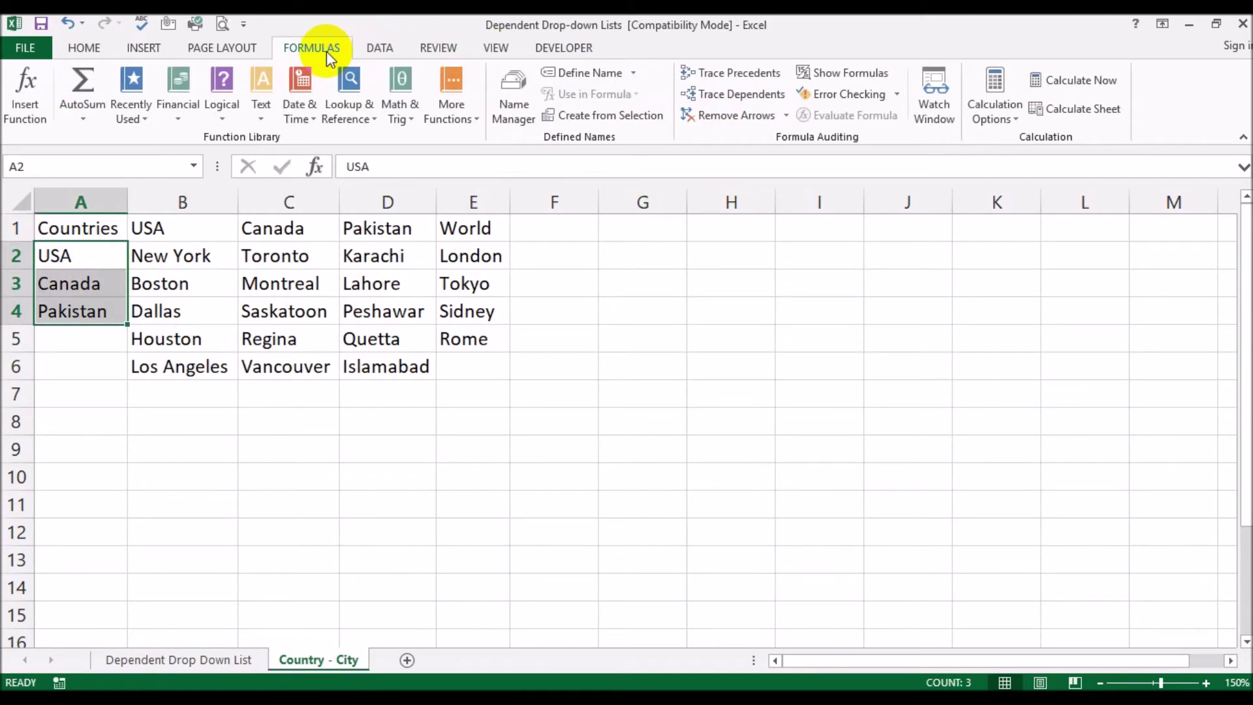
{"action": "left_click", "coordinate": [605, 76]}
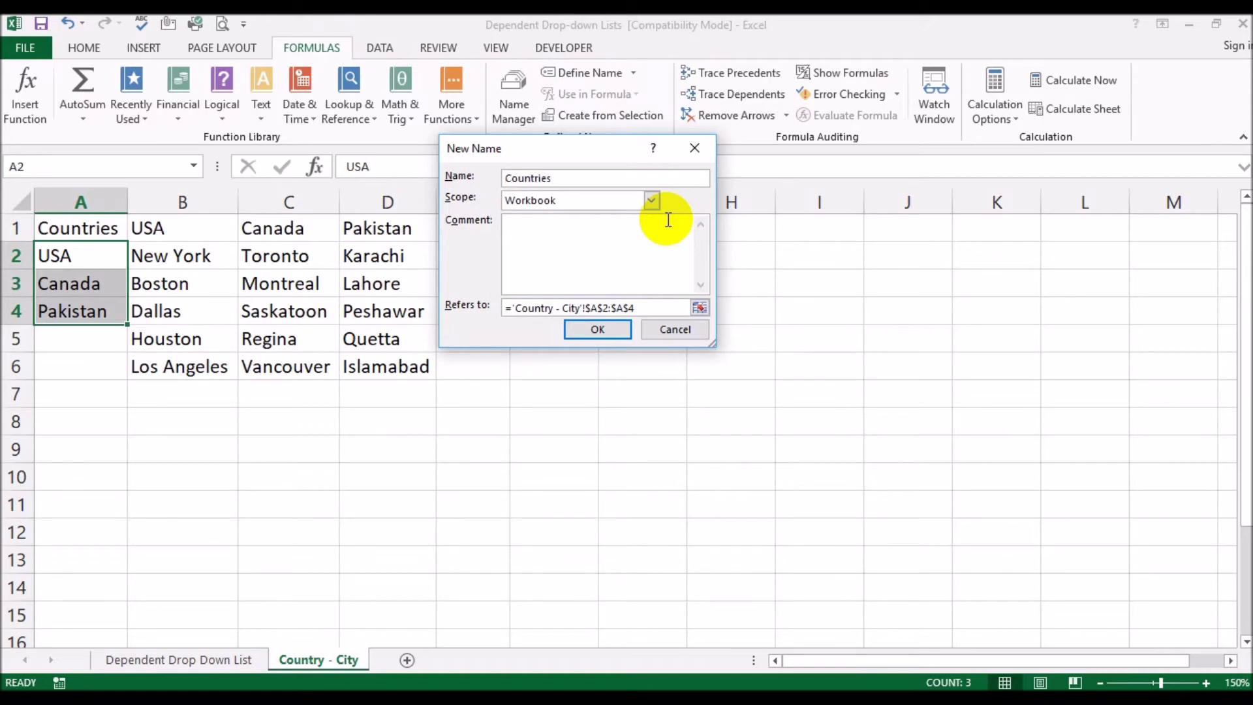
{"action": "left_click", "coordinate": [604, 329]}
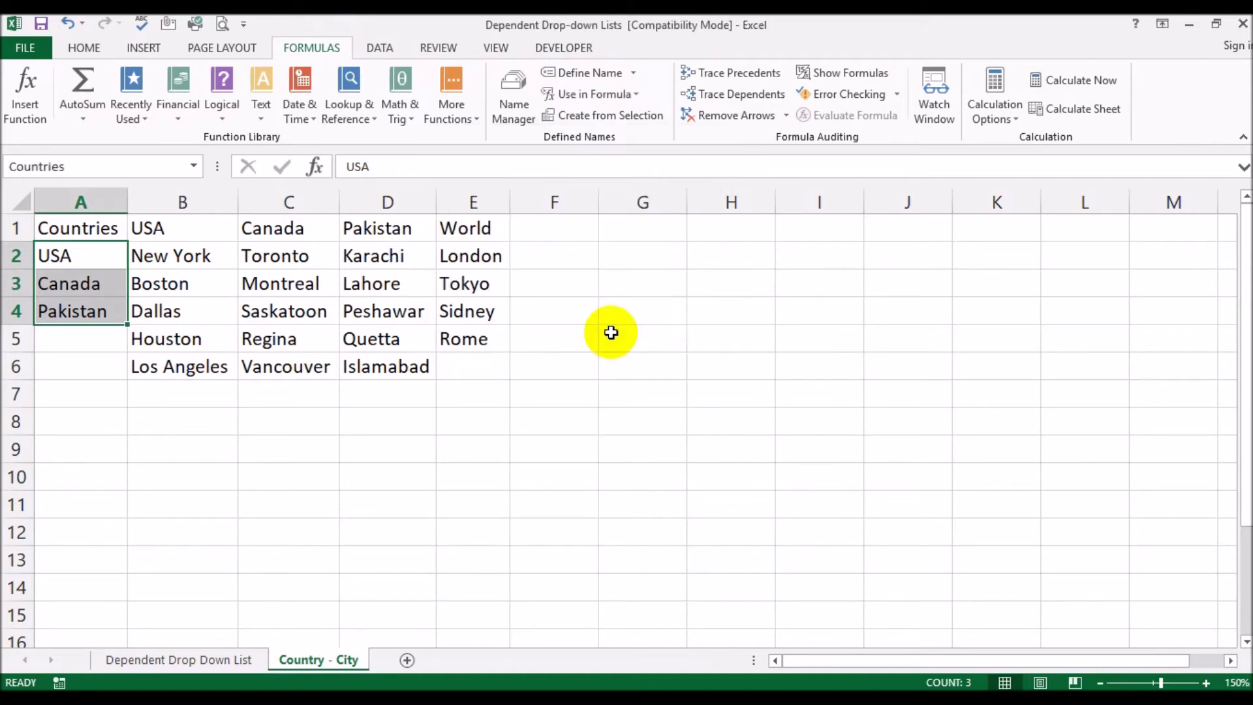
Reselect the country cells A2:A4 to check the range name assigned to them
{"action": "left_click", "coordinate": [161, 475]}
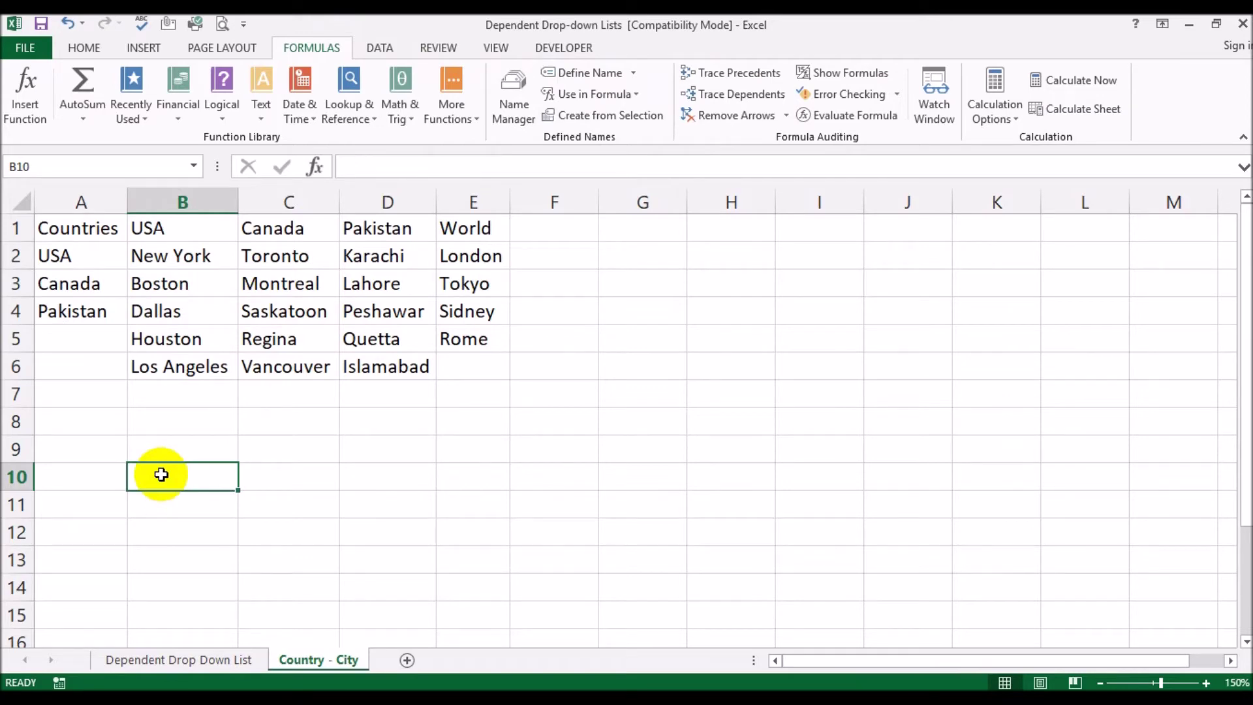
{"action": "left_click_drag", "start_coordinate": [92, 257], "coordinate": [95, 305]}
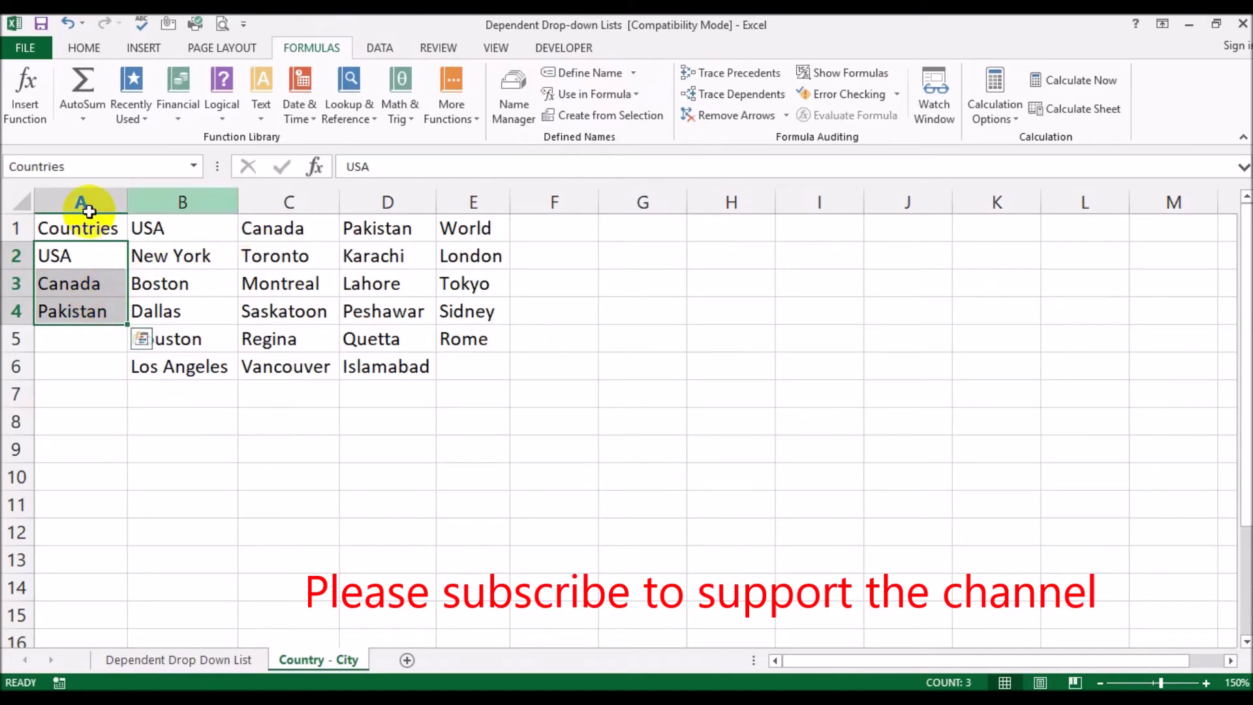
{"action": "left_click", "coordinate": [141, 453]}
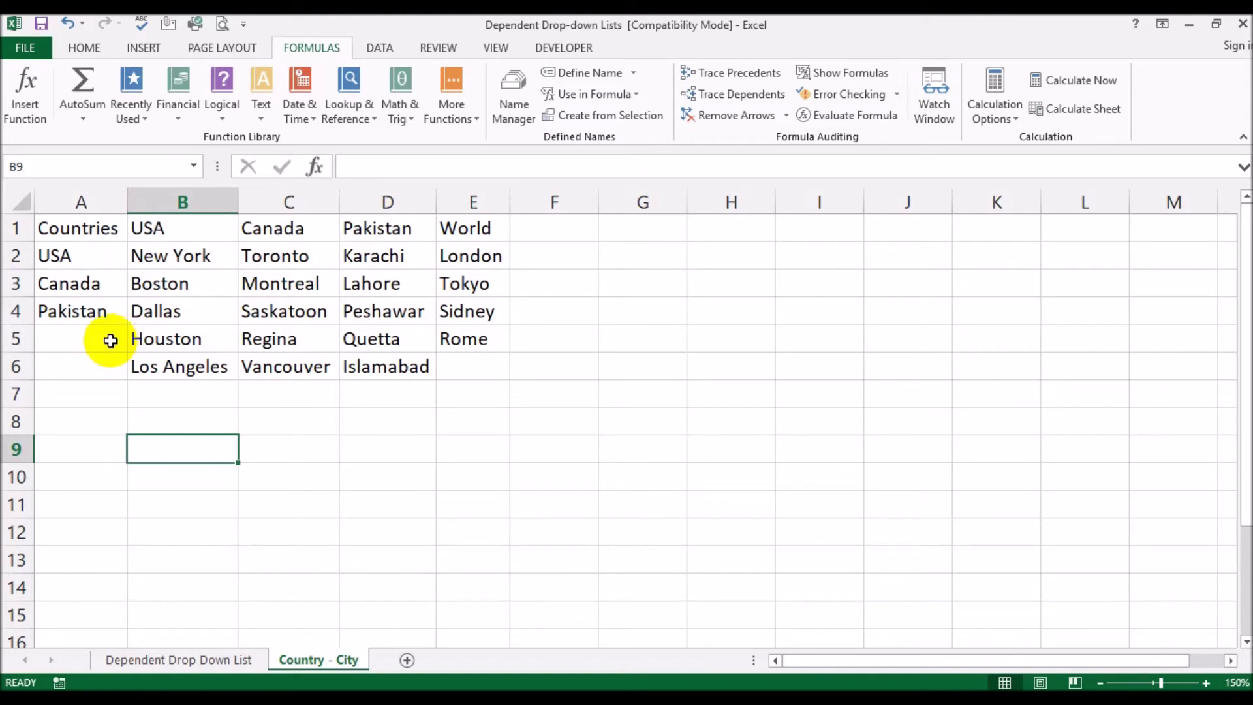
Give the Country cells A2:A10 on the Dependent Drop Down List sheet a list validation with the source =Countries
{"action": "left_click", "coordinate": [185, 661]}
{"action": "left_click_drag", "start_coordinate": [72, 257], "coordinate": [73, 480]}
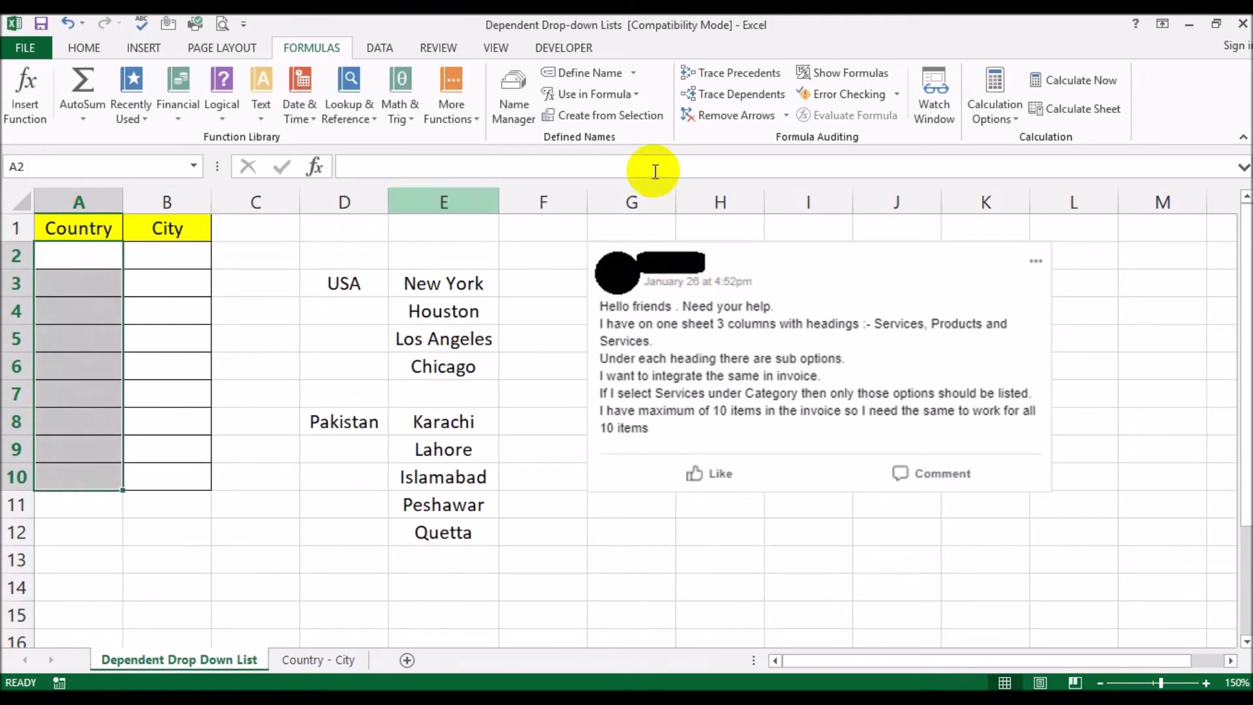
{"action": "left_click", "coordinate": [379, 47]}
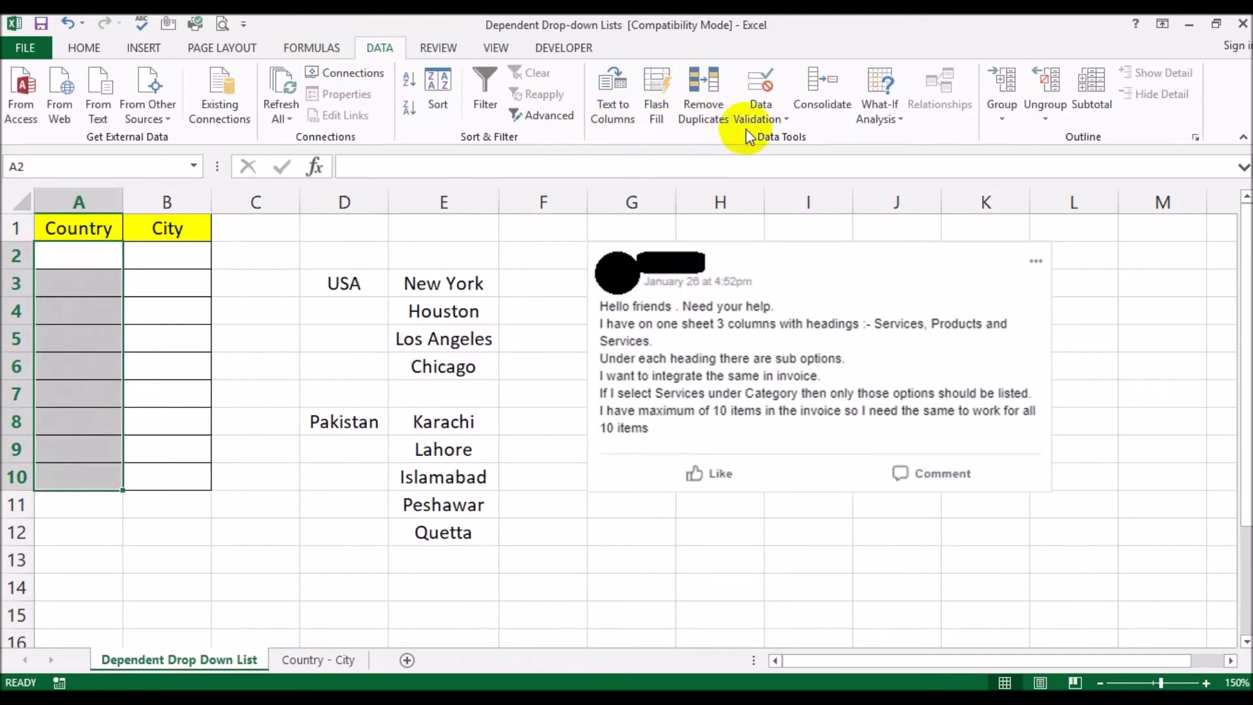
{"action": "left_click", "coordinate": [778, 119]}
{"action": "left_click", "coordinate": [790, 135]}
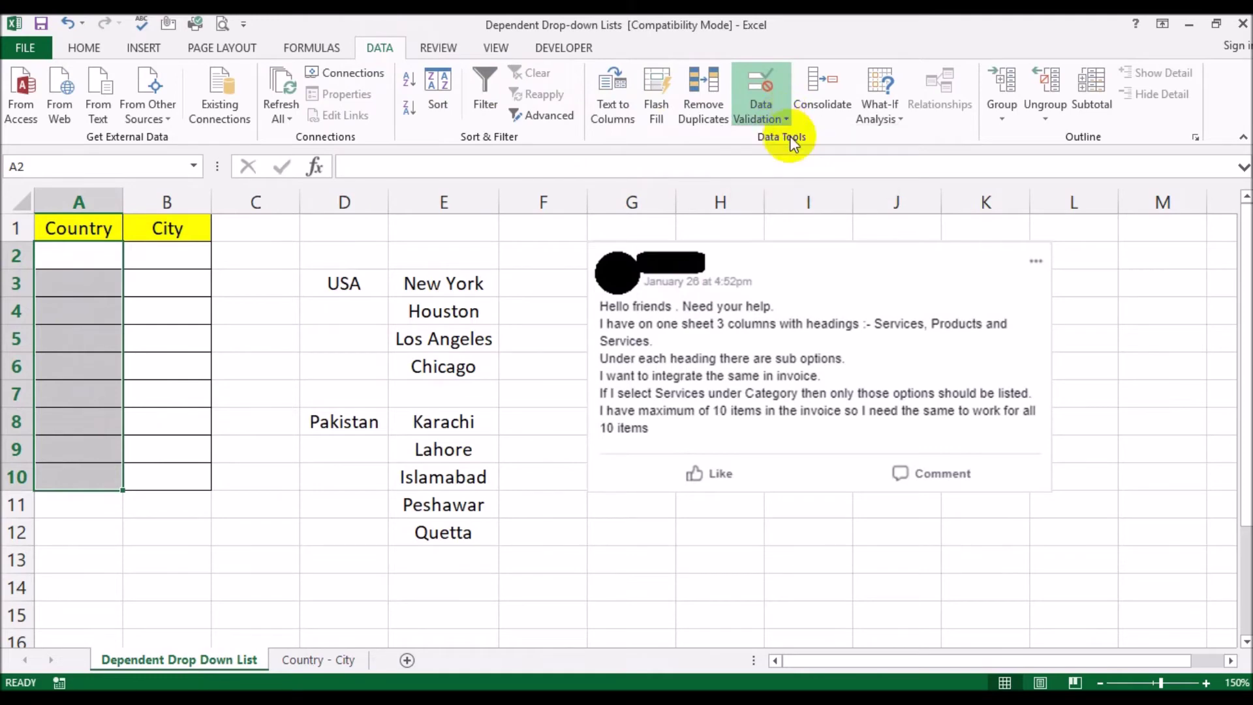
{"action": "left_click", "coordinate": [515, 202]}
{"action": "left_click", "coordinate": [496, 249]}
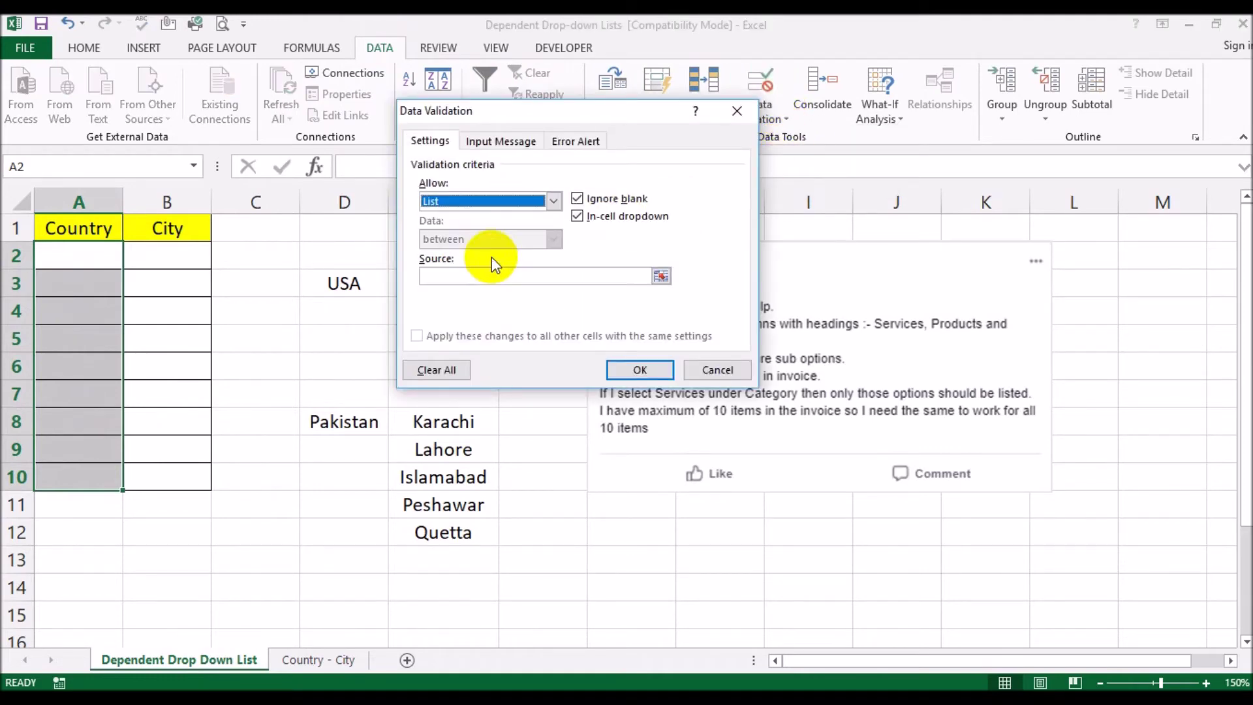
{"action": "left_click", "coordinate": [488, 278]}
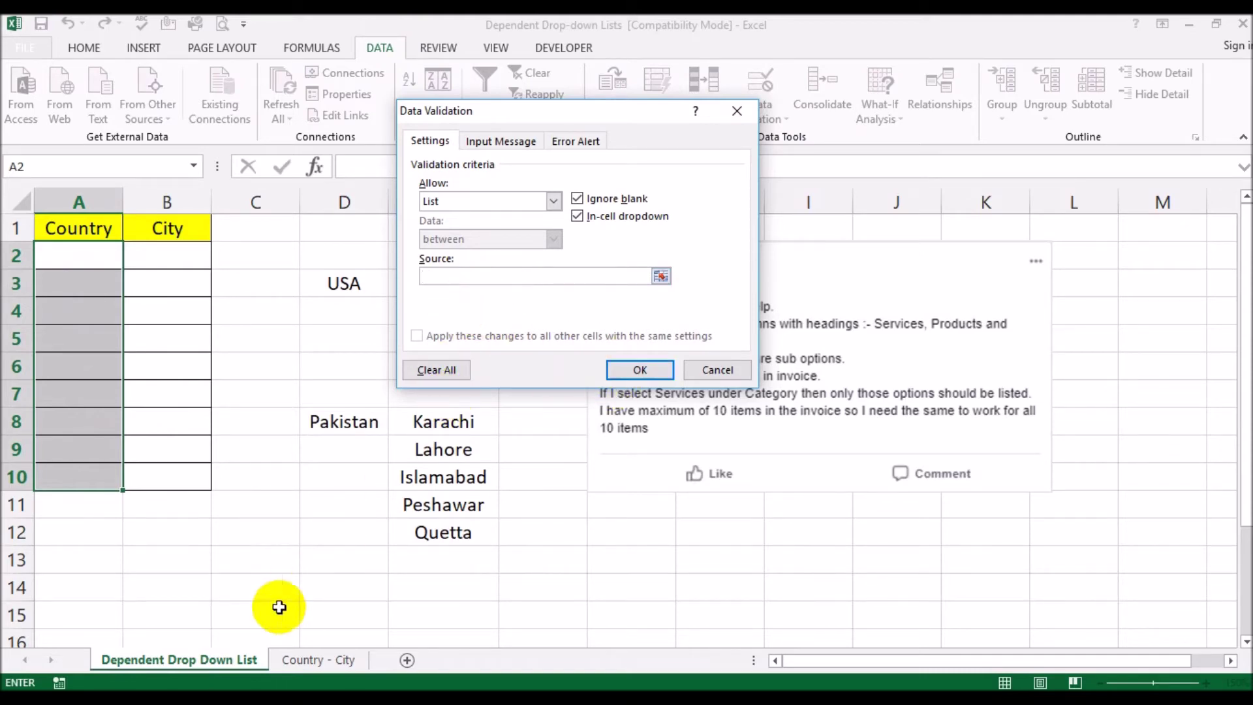
{"action": "left_click", "coordinate": [291, 661]}
{"action": "left_click_drag", "start_coordinate": [65, 256], "coordinate": [81, 302]}
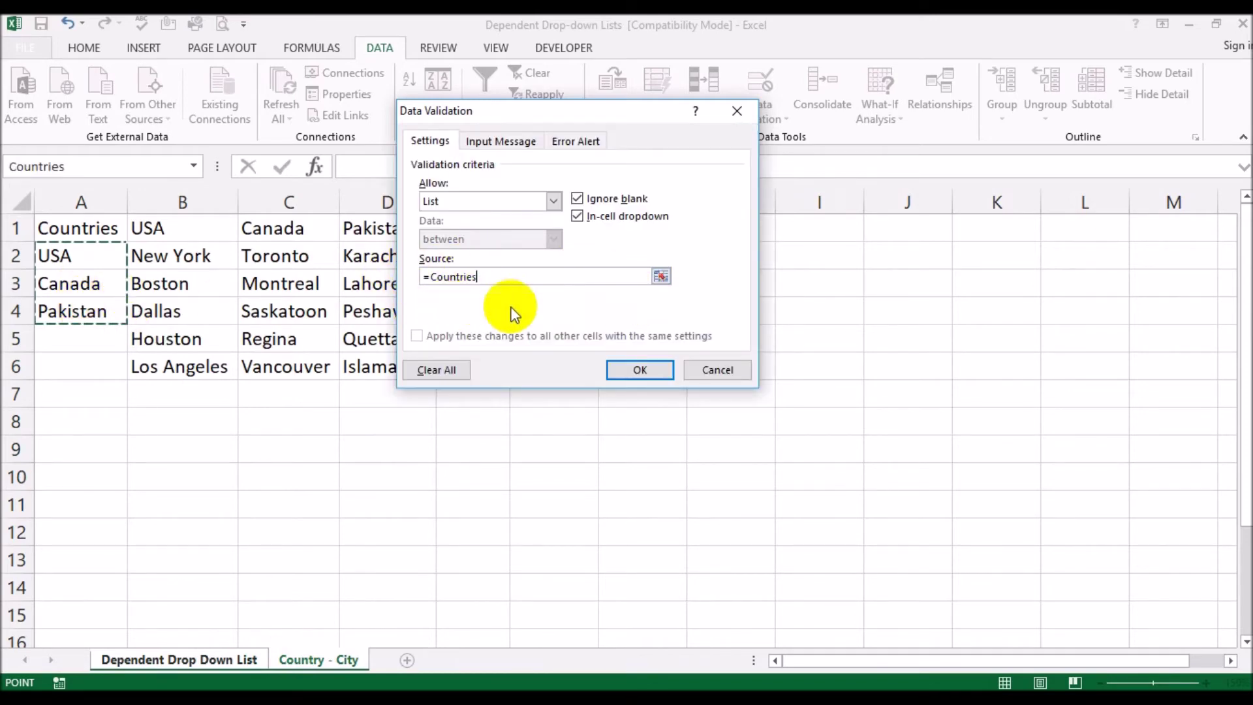
{"action": "left_click", "coordinate": [641, 370]}
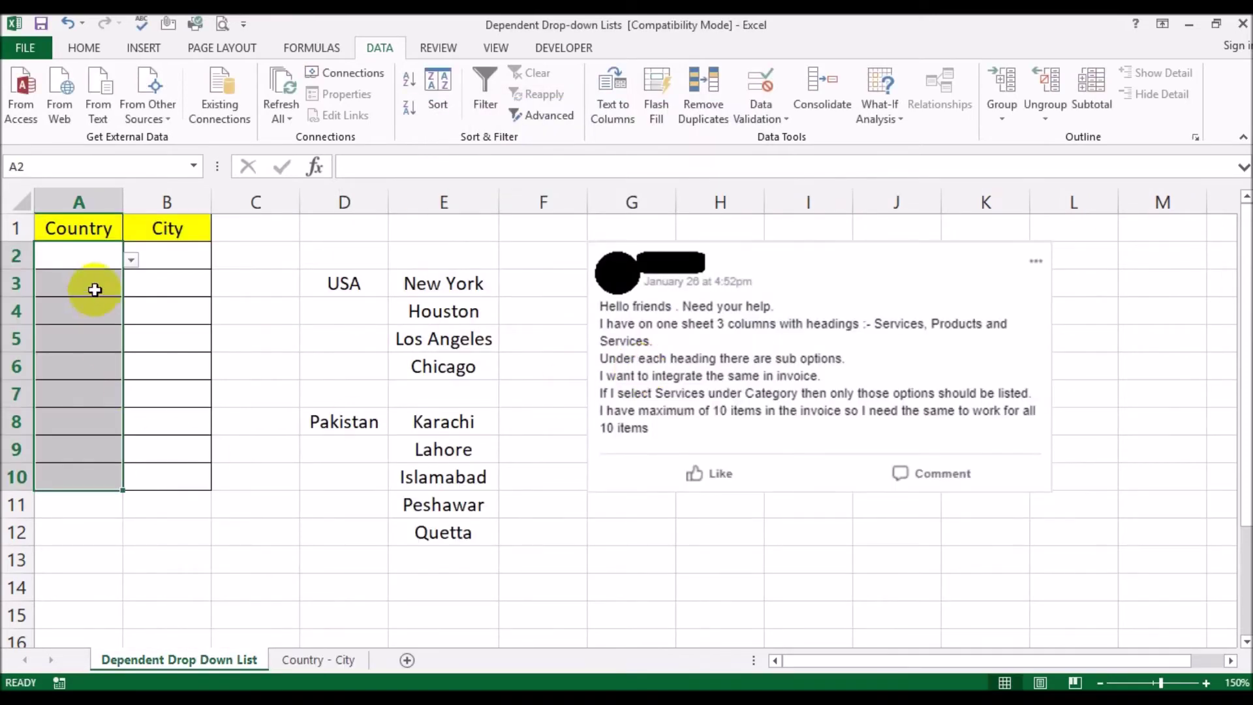
Compare the options in cell A2's drop-down with the countries in A2:A4 of the Country - City sheet
{"action": "left_click", "coordinate": [96, 259]}
{"action": "left_click", "coordinate": [131, 261]}
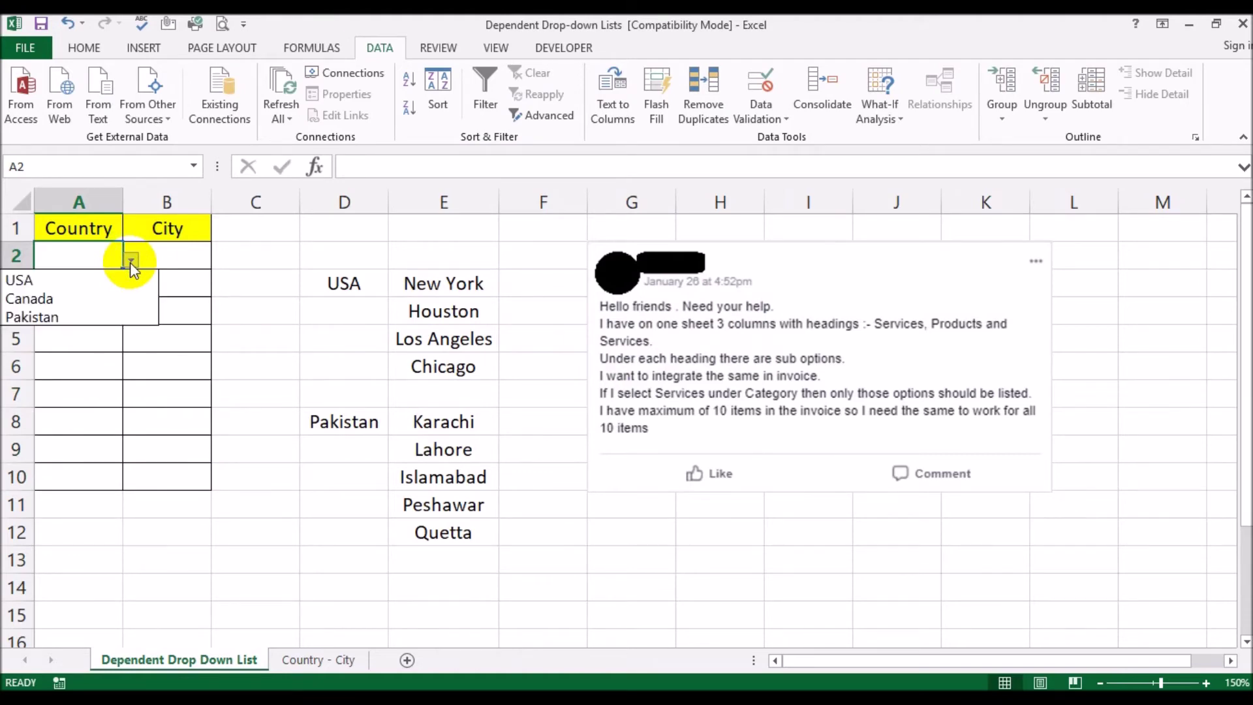
{"action": "left_click", "coordinate": [130, 263]}
{"action": "left_click", "coordinate": [327, 660]}
{"action": "left_click_drag", "start_coordinate": [61, 255], "coordinate": [79, 311]}
{"action": "left_click", "coordinate": [163, 661]}
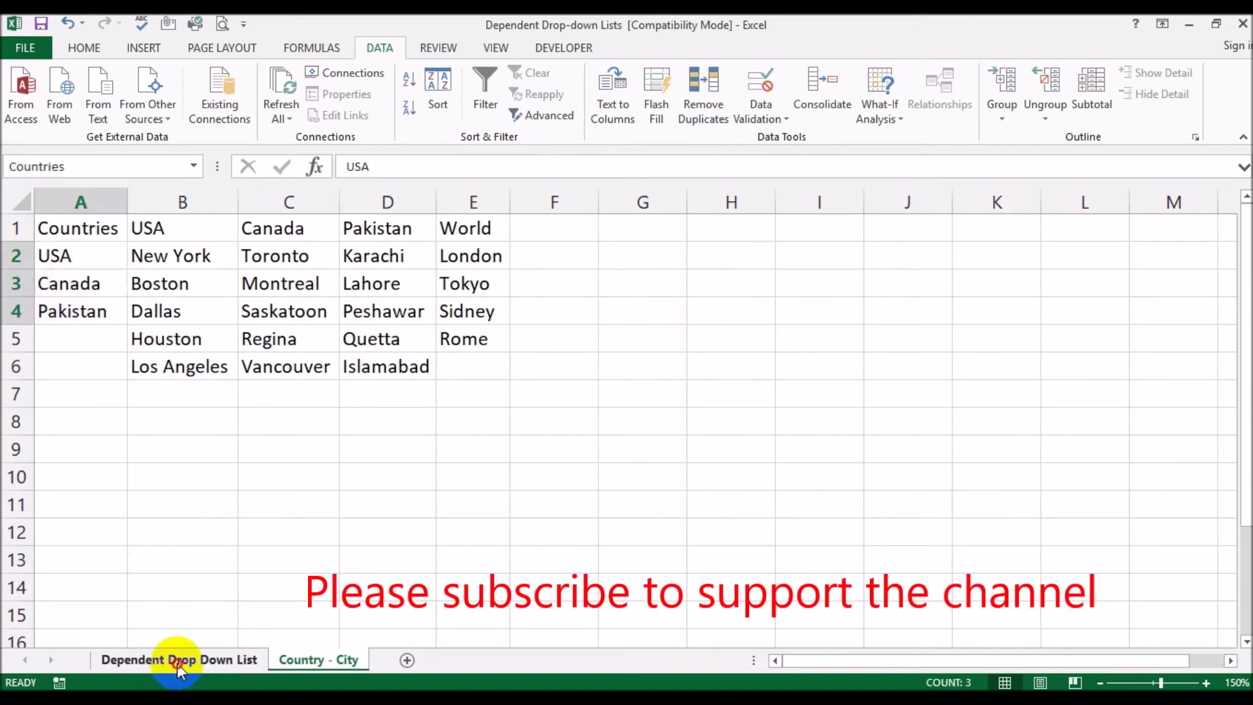
{"action": "left_click", "coordinate": [132, 260]}
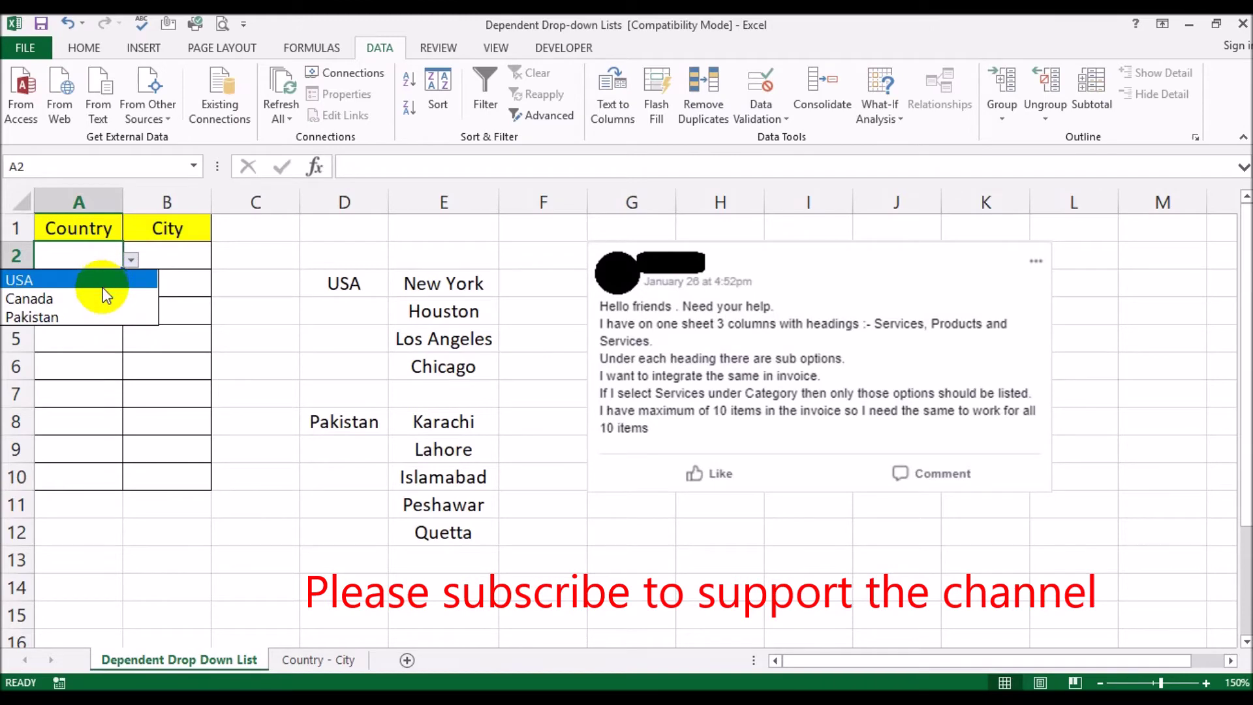
{"action": "left_click", "coordinate": [235, 519]}
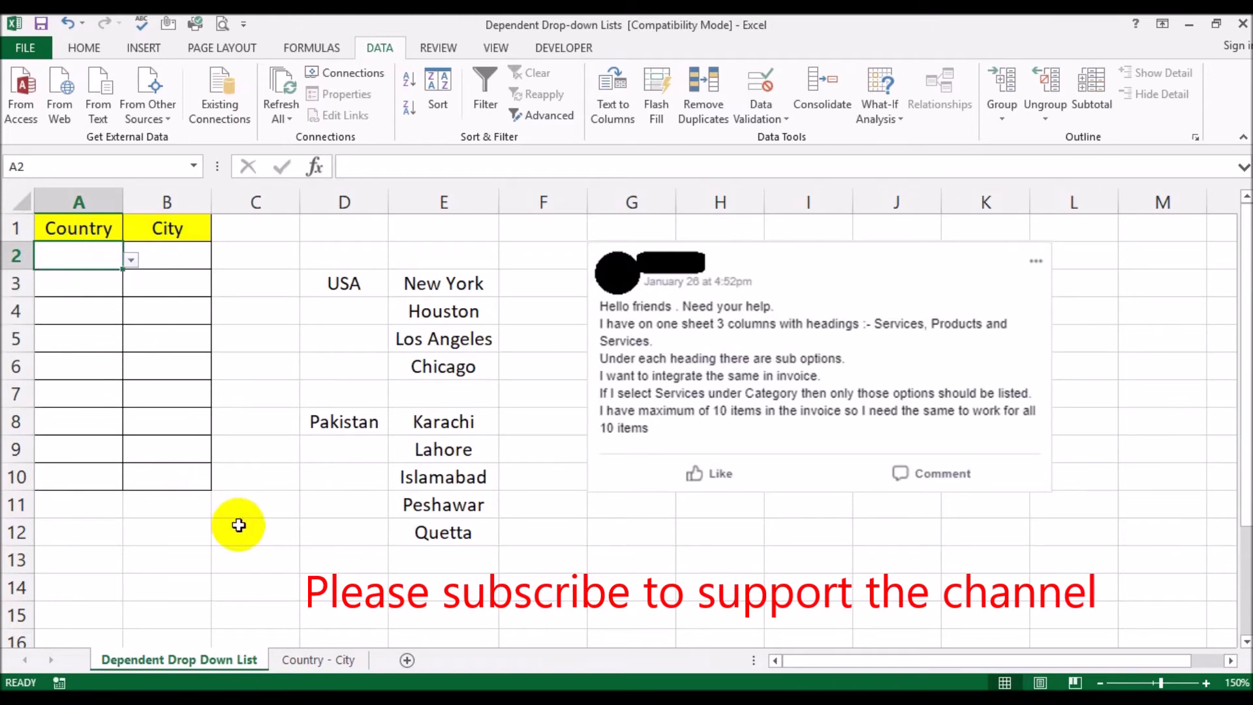
Try to sort the country cells A2:A4 on the Country - City sheet from A to Z, continuing with the current selection
{"action": "left_click", "coordinate": [281, 661]}
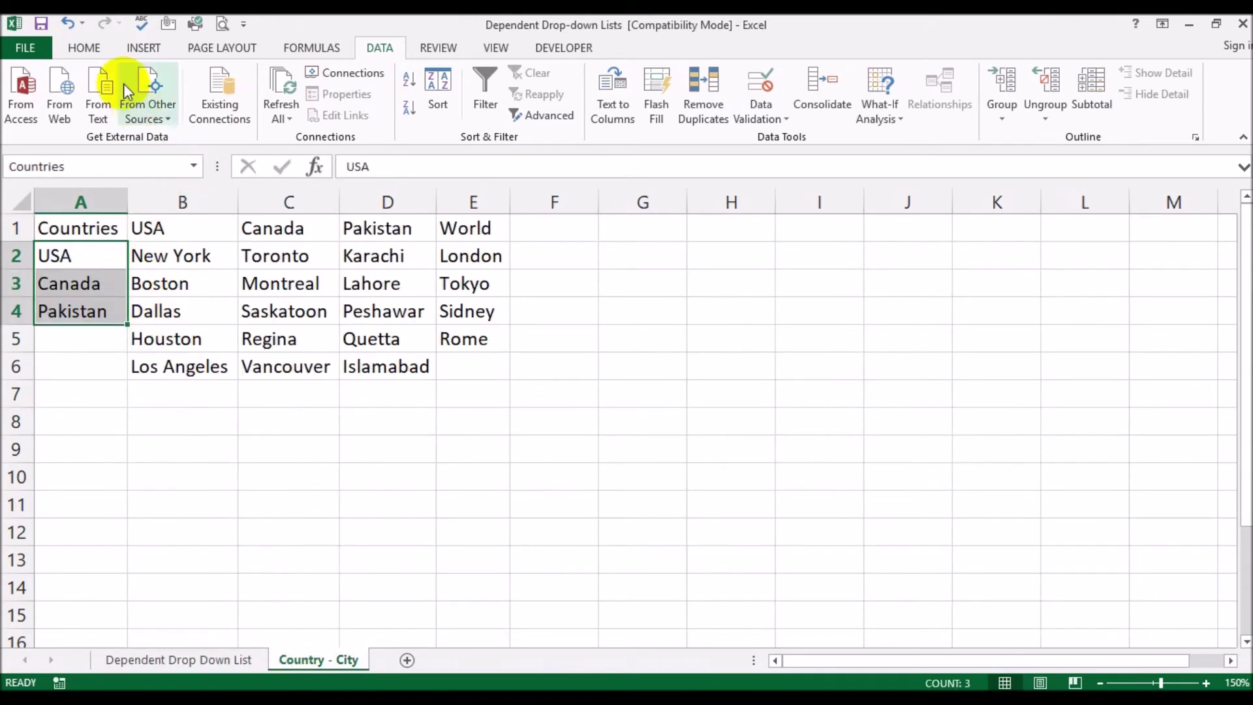
{"action": "left_click", "coordinate": [84, 47]}
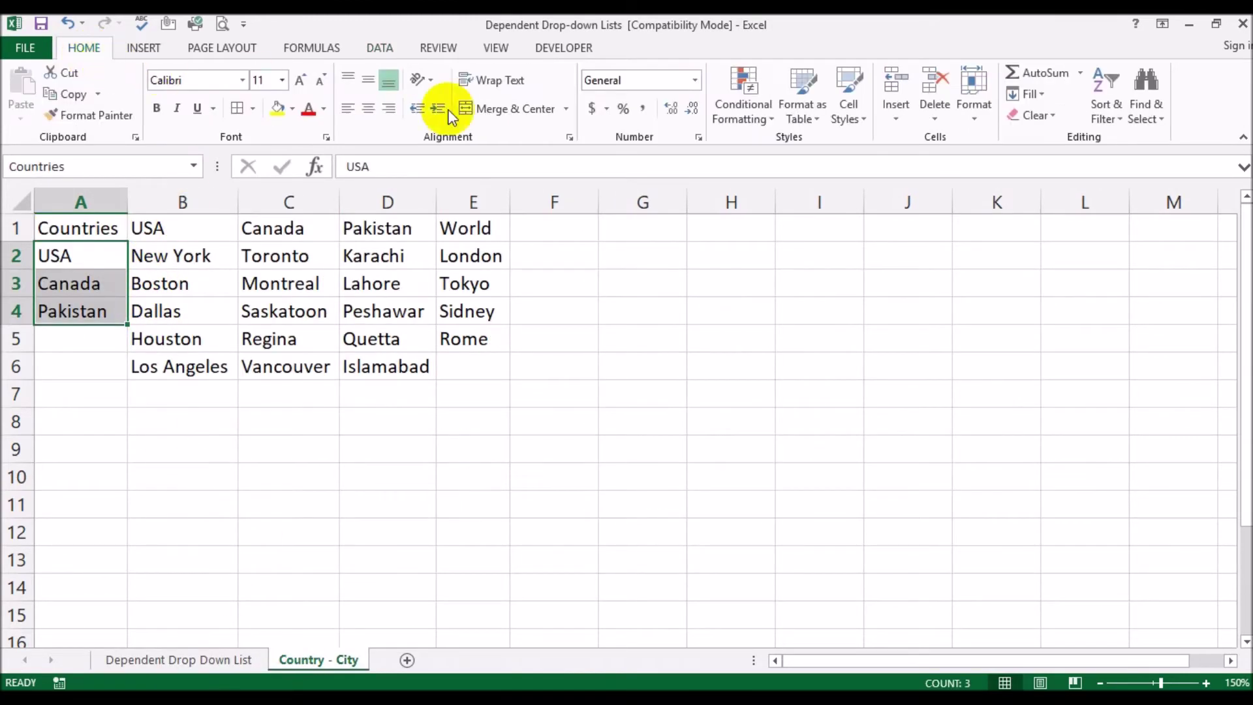
{"action": "left_click", "coordinate": [1121, 120]}
{"action": "left_click", "coordinate": [1131, 139]}
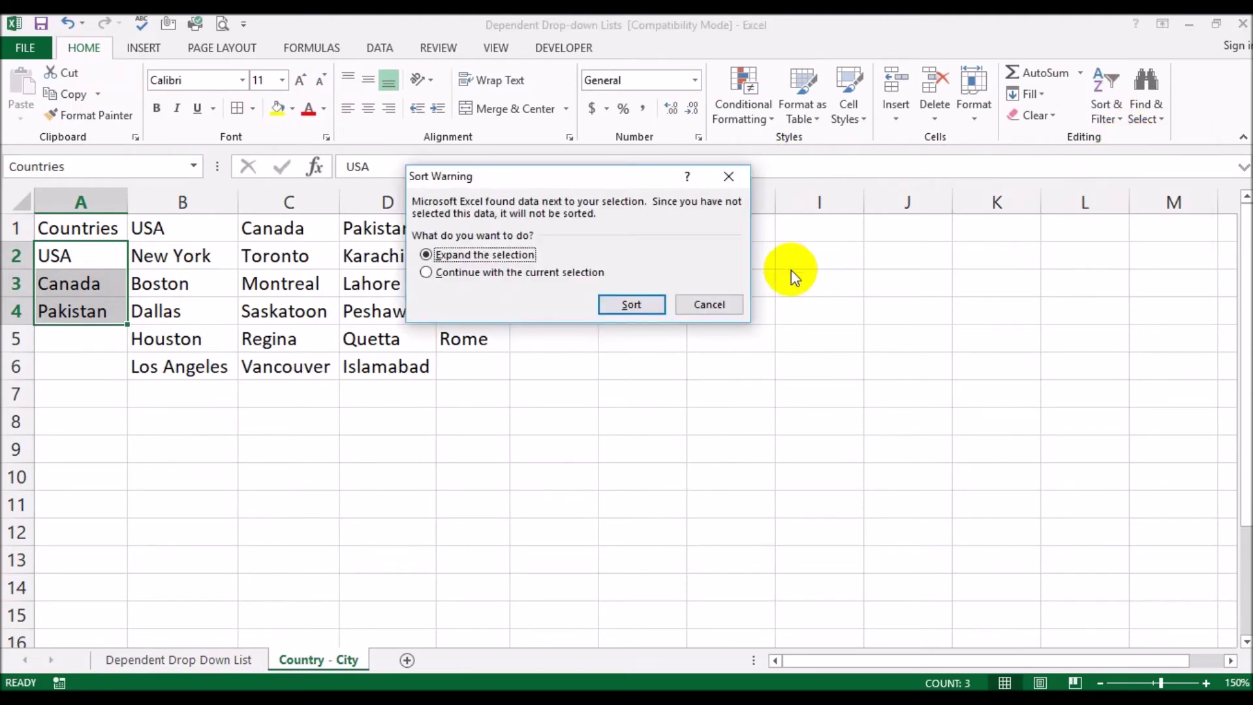
{"action": "left_click", "coordinate": [555, 273]}
{"action": "key", "text": "Return"}
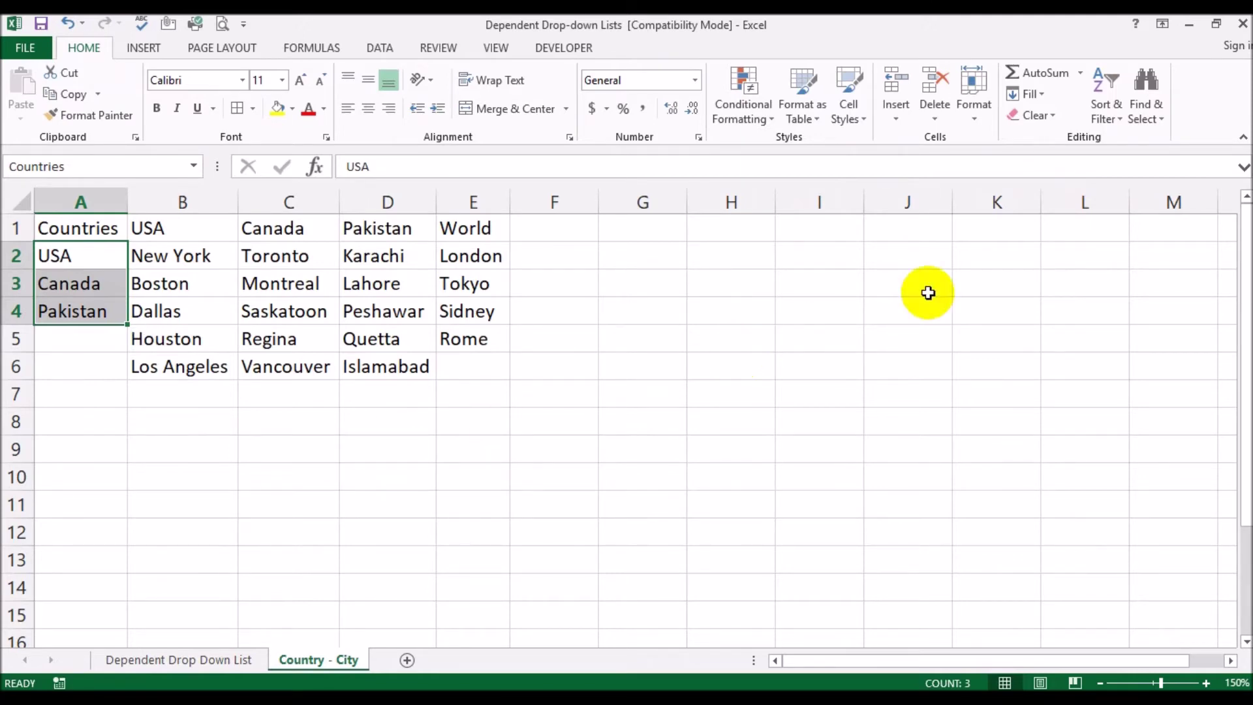
{"action": "left_click", "coordinate": [1118, 118]}
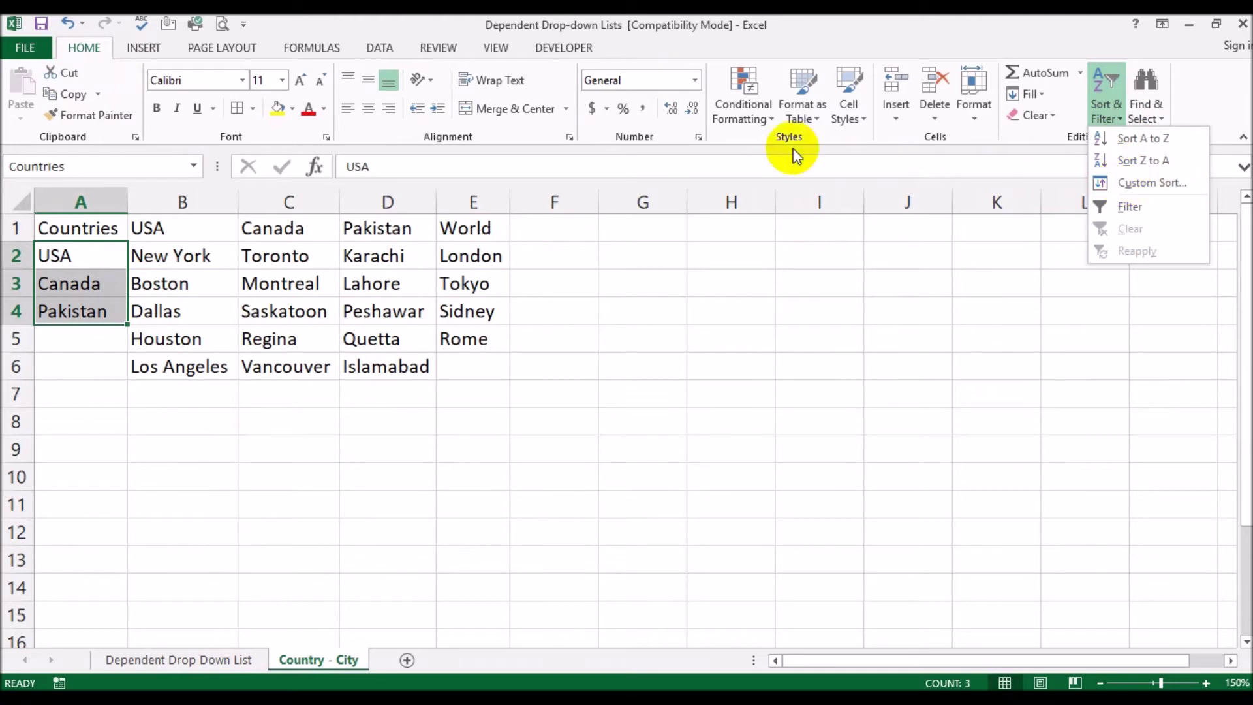
Custom-sort only column A from A to Z with its header excluded, and check cell A2's drop-down on the Dependent Drop Down List sheet
{"action": "left_click", "coordinate": [79, 195]}
{"action": "left_click", "coordinate": [81, 202]}
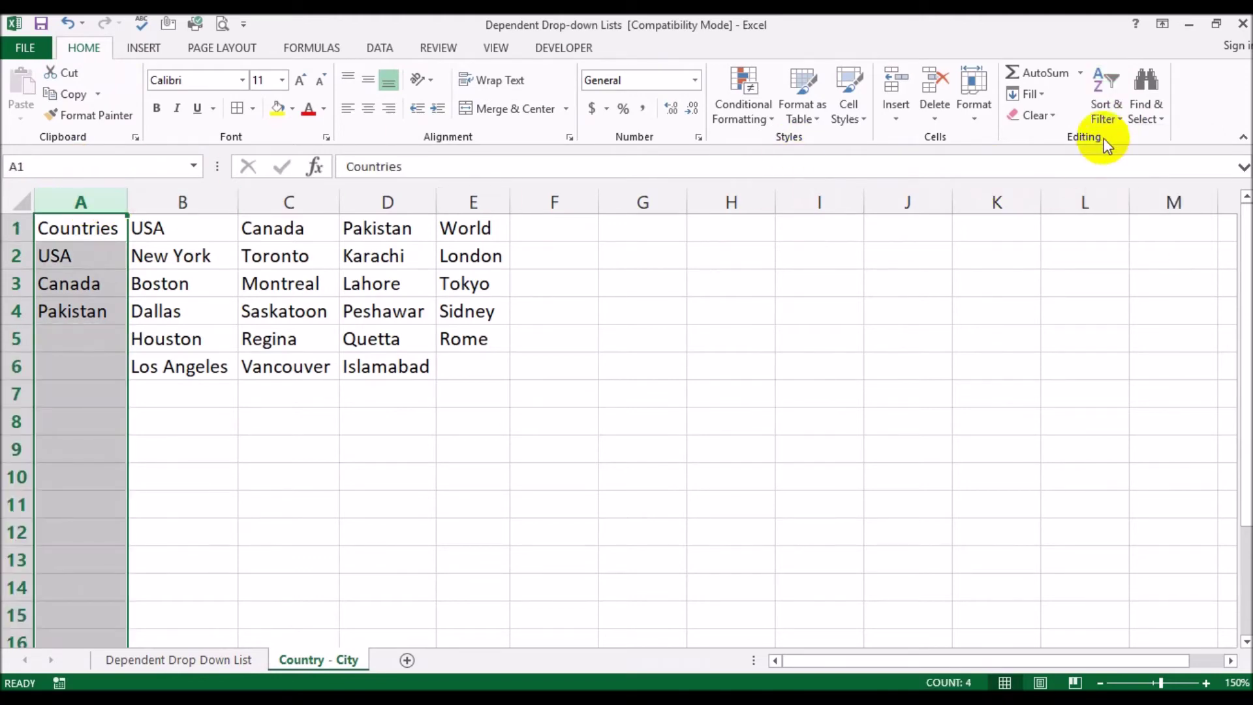
{"action": "left_click", "coordinate": [1118, 113]}
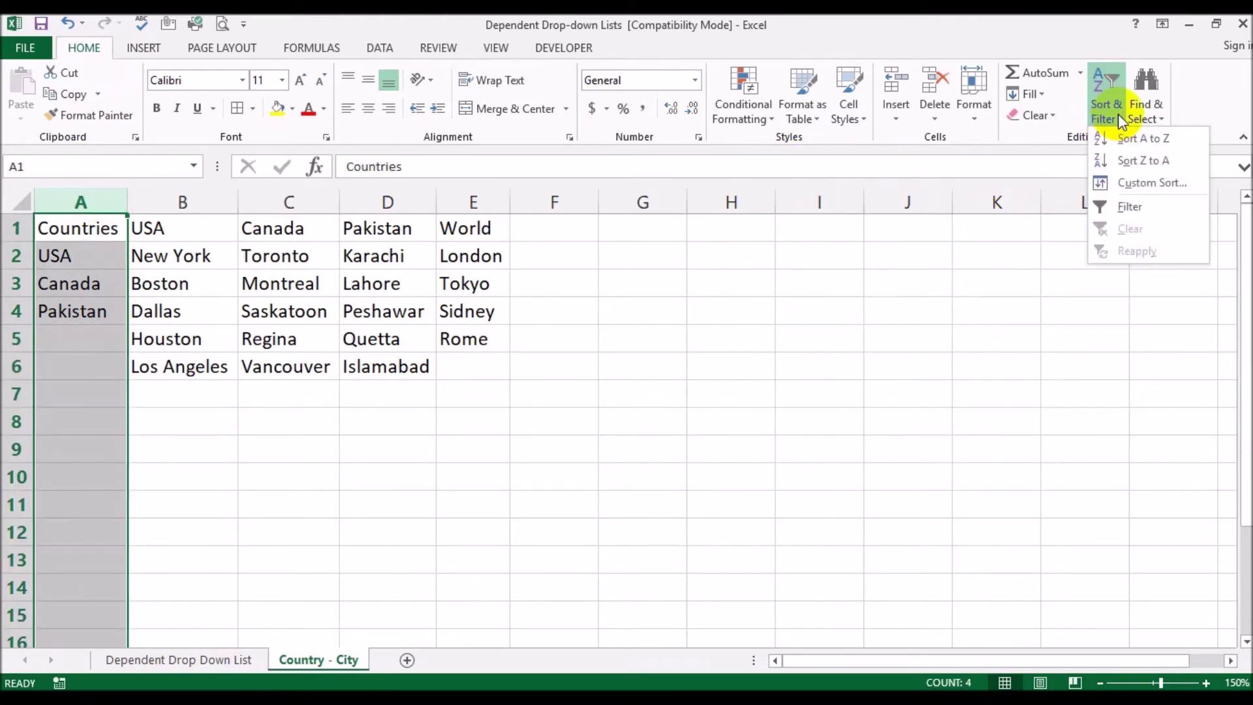
{"action": "left_click", "coordinate": [1119, 182]}
{"action": "left_click", "coordinate": [551, 275]}
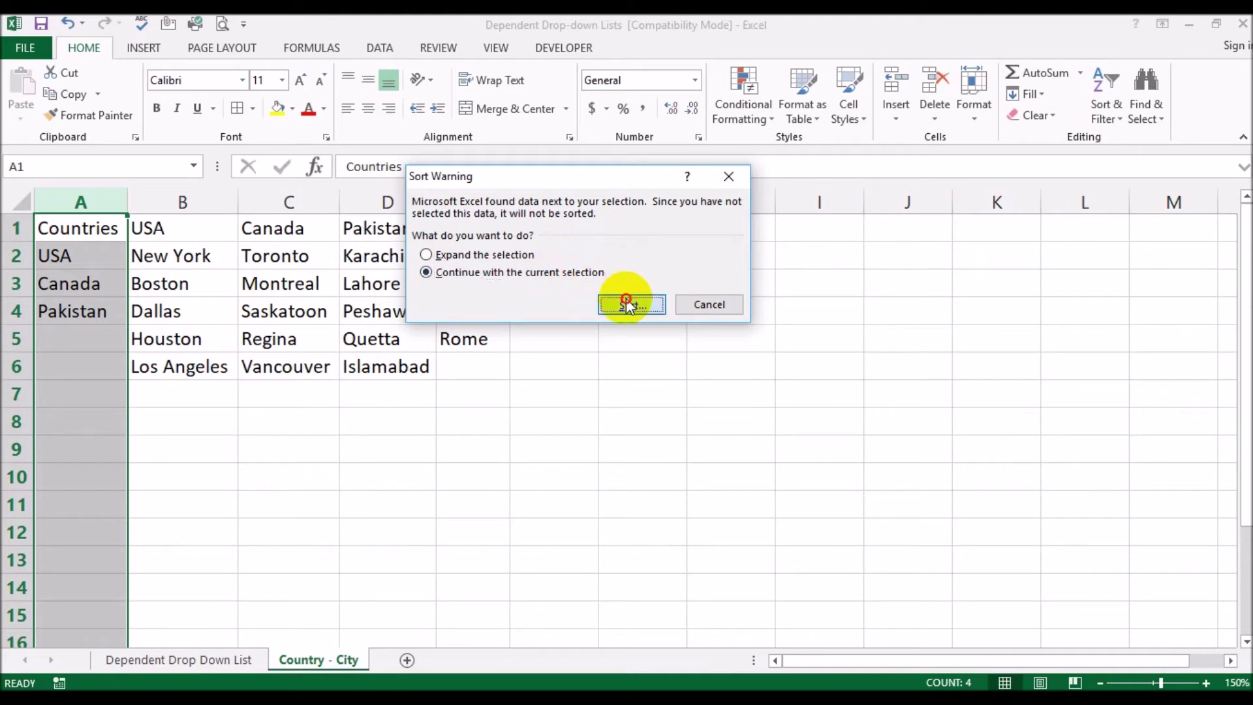
{"action": "left_click", "coordinate": [628, 302]}
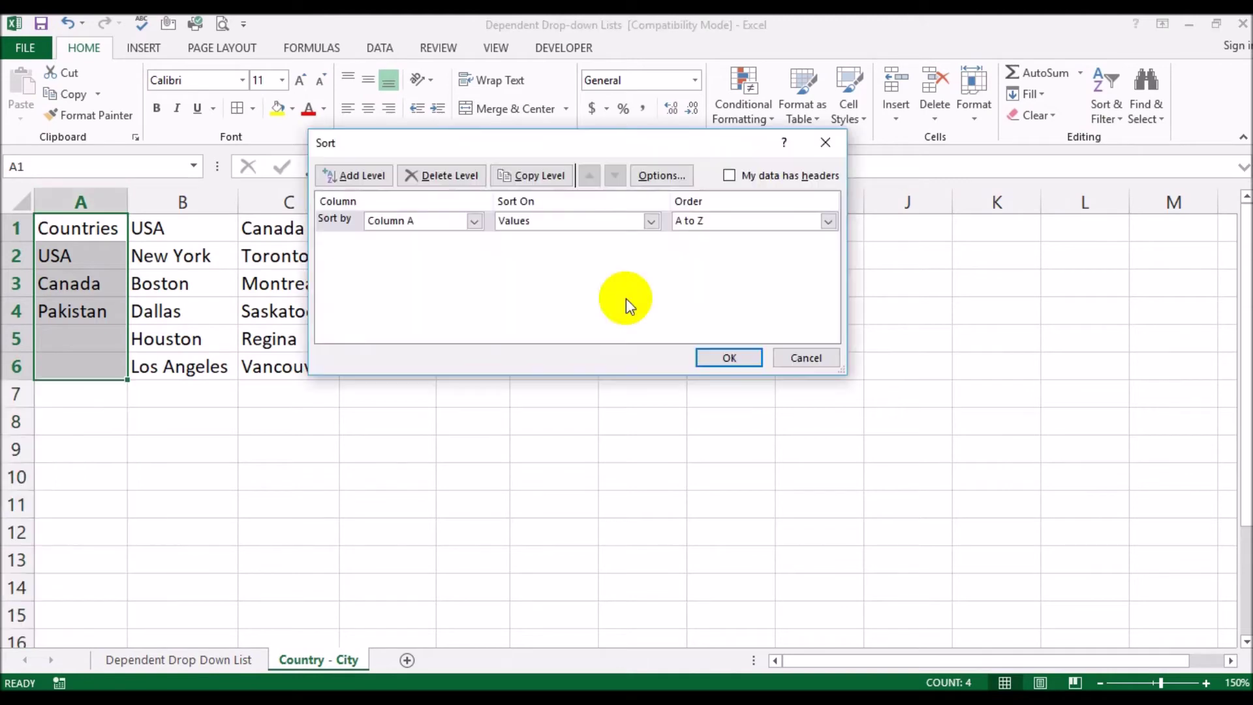
{"action": "left_click", "coordinate": [757, 176]}
{"action": "left_click", "coordinate": [722, 356]}
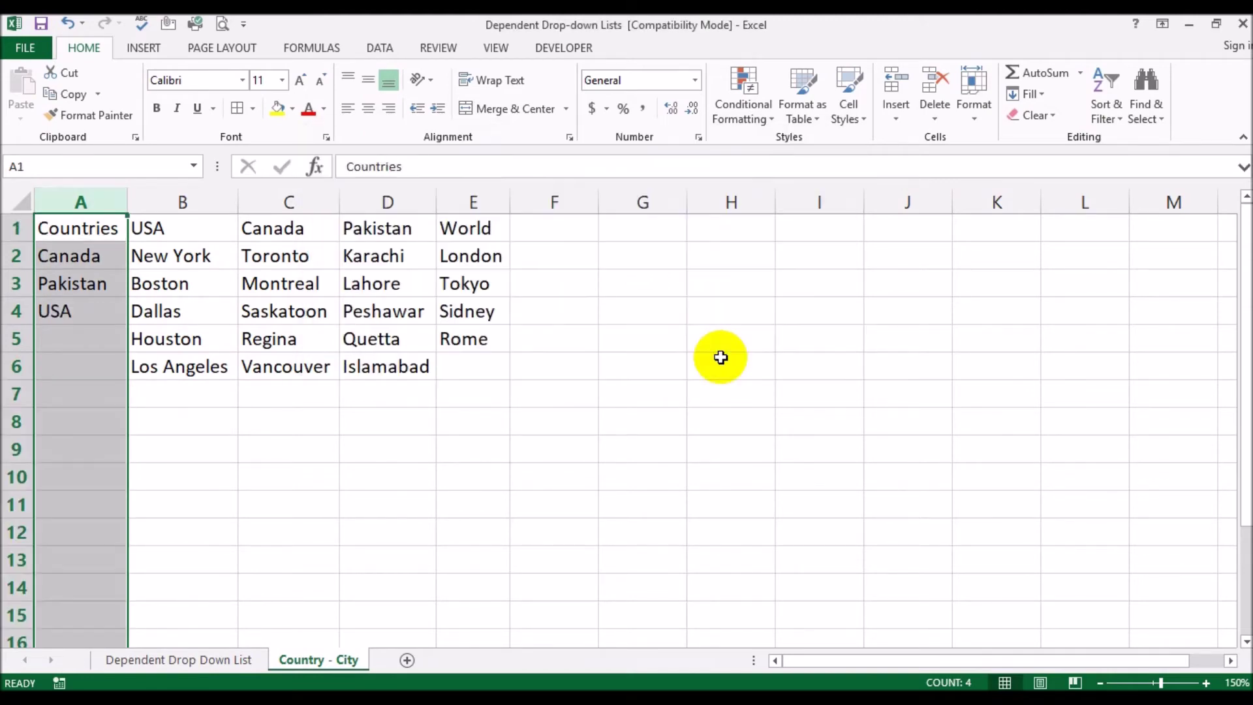
{"action": "left_click", "coordinate": [591, 389]}
{"action": "left_click", "coordinate": [175, 660]}
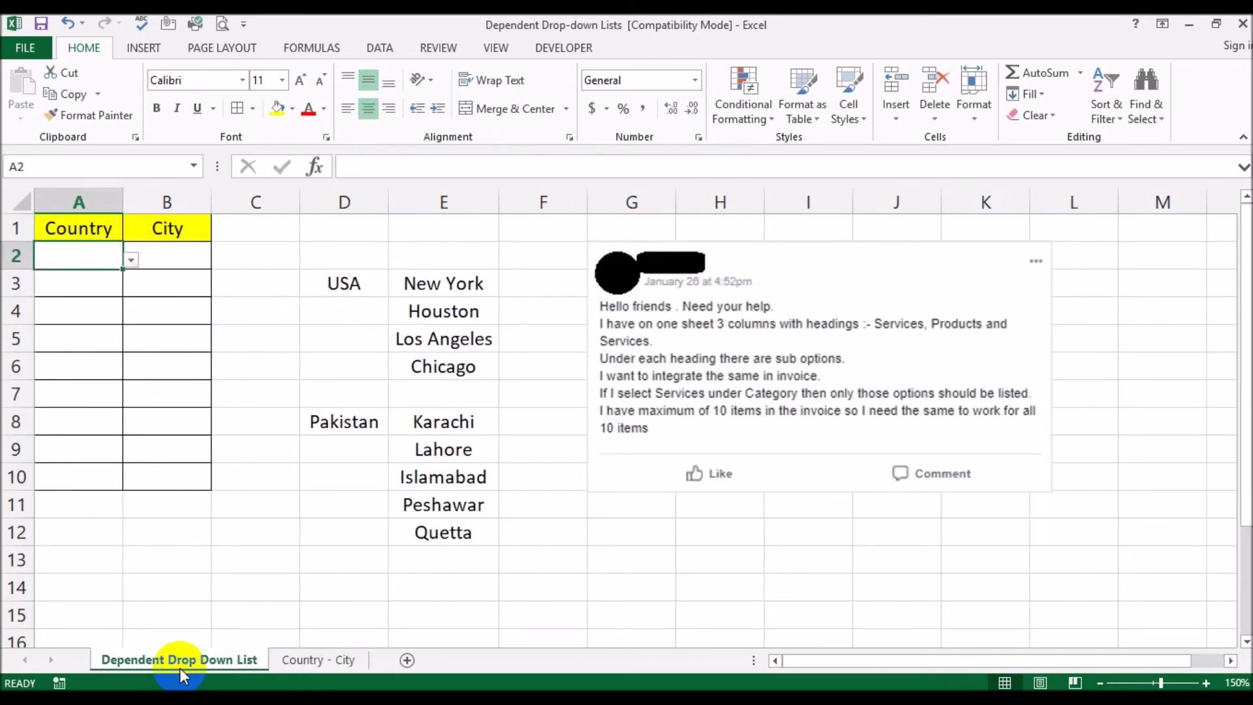
{"action": "left_click", "coordinate": [132, 260]}
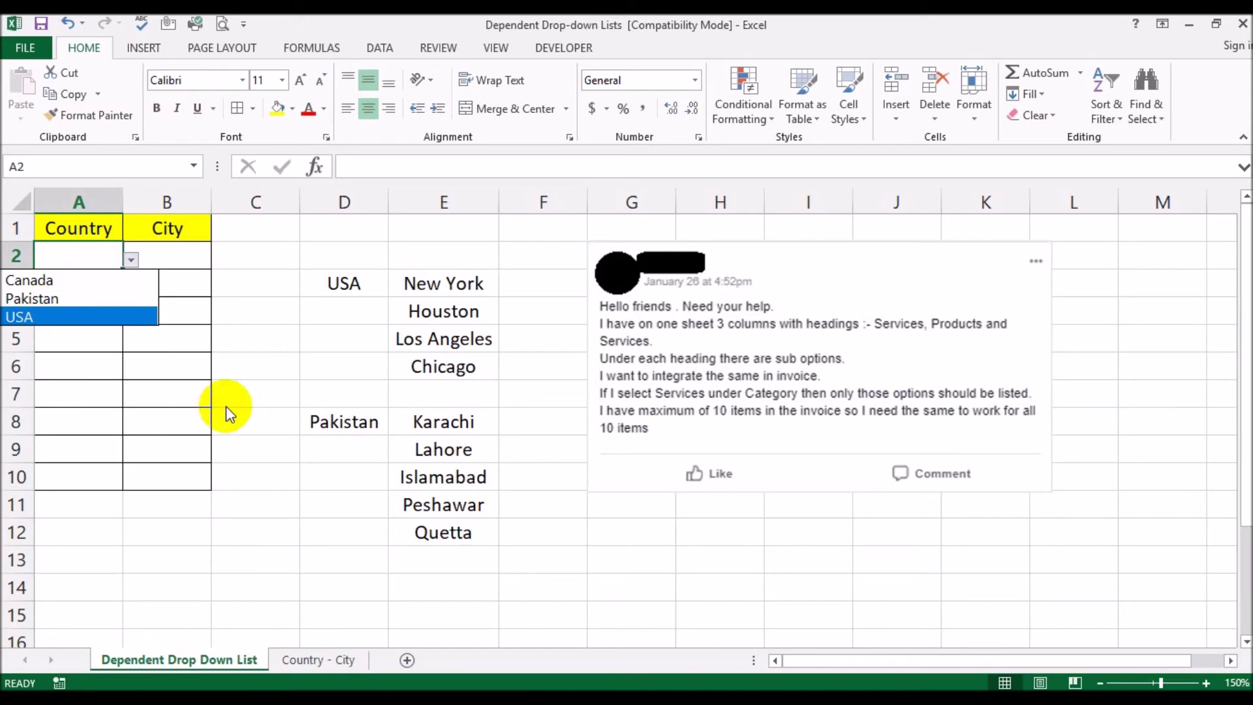
Custom-sort only the USA column B on the Country - City sheet by values from A to Z, treating the first row as header
{"action": "left_click", "coordinate": [317, 659]}
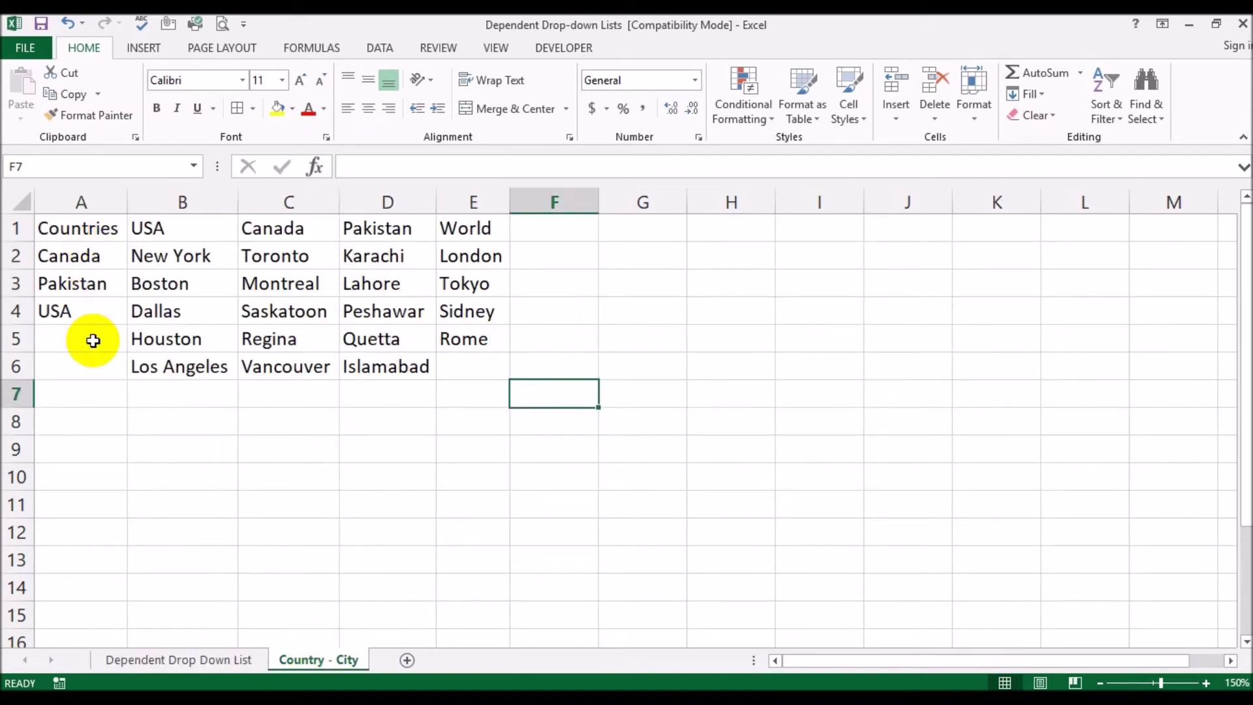
{"action": "left_click", "coordinate": [173, 205]}
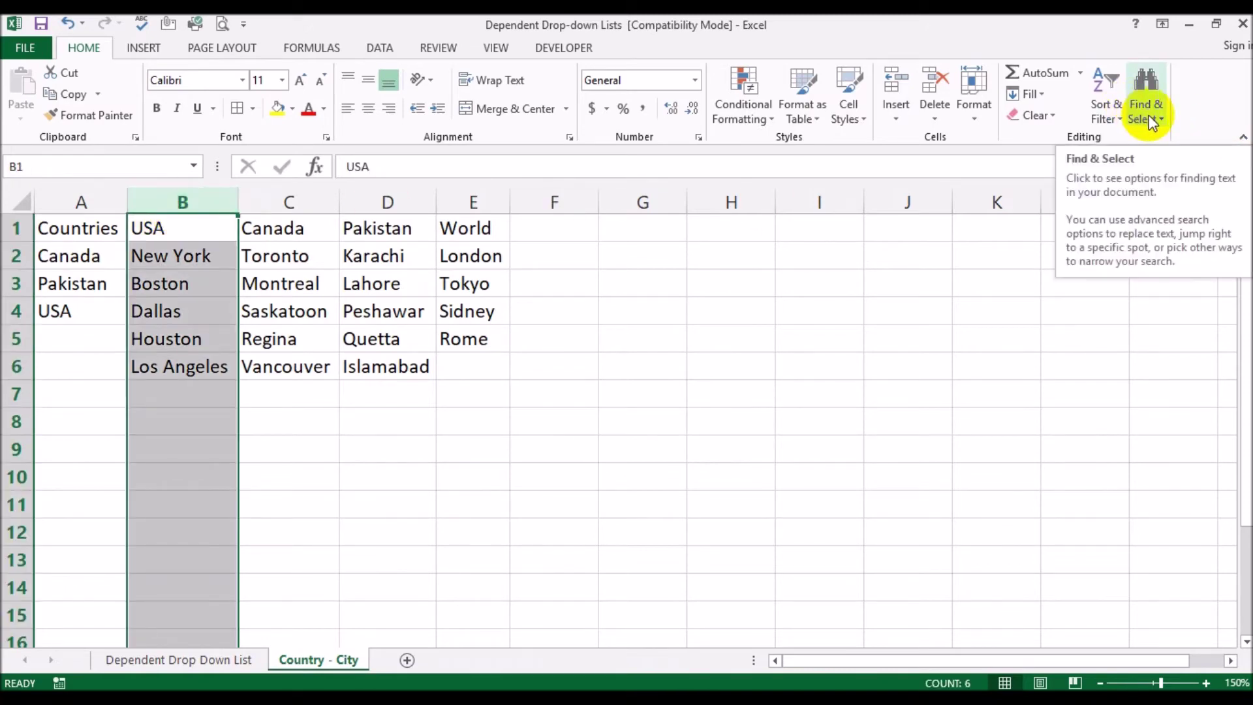
{"action": "left_click", "coordinate": [1122, 114]}
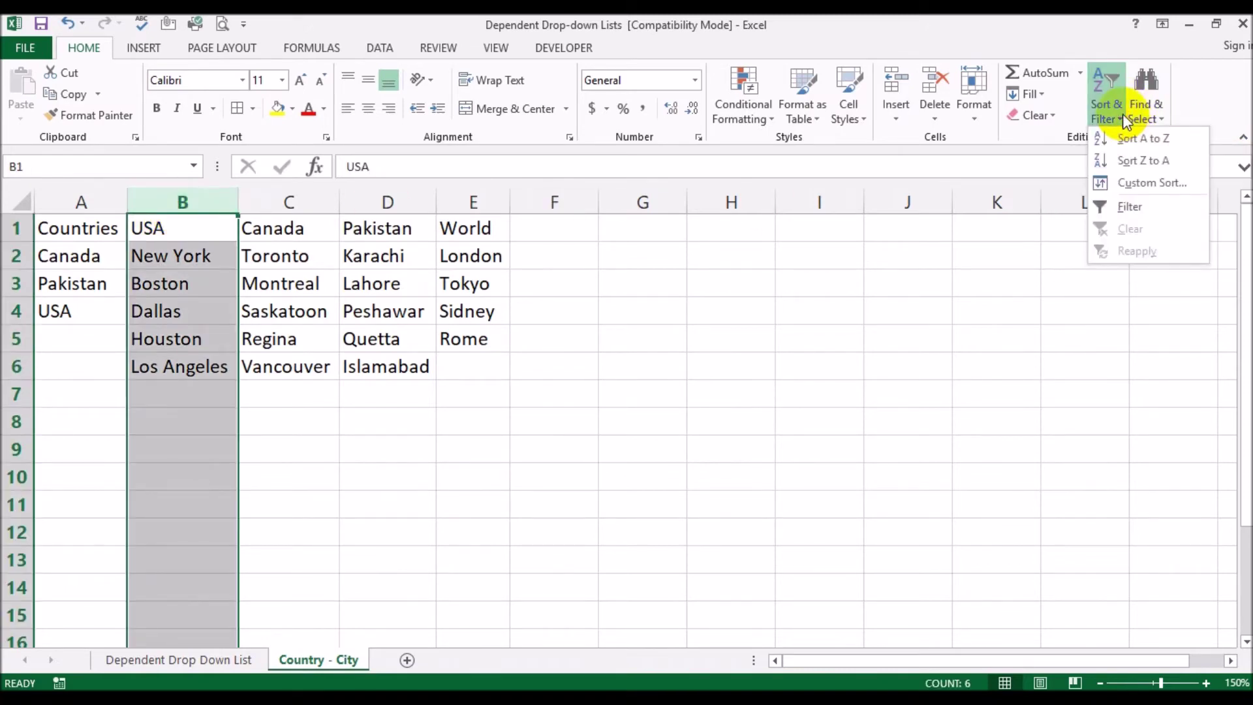
{"action": "left_click", "coordinate": [1127, 186]}
{"action": "left_click", "coordinate": [481, 273]}
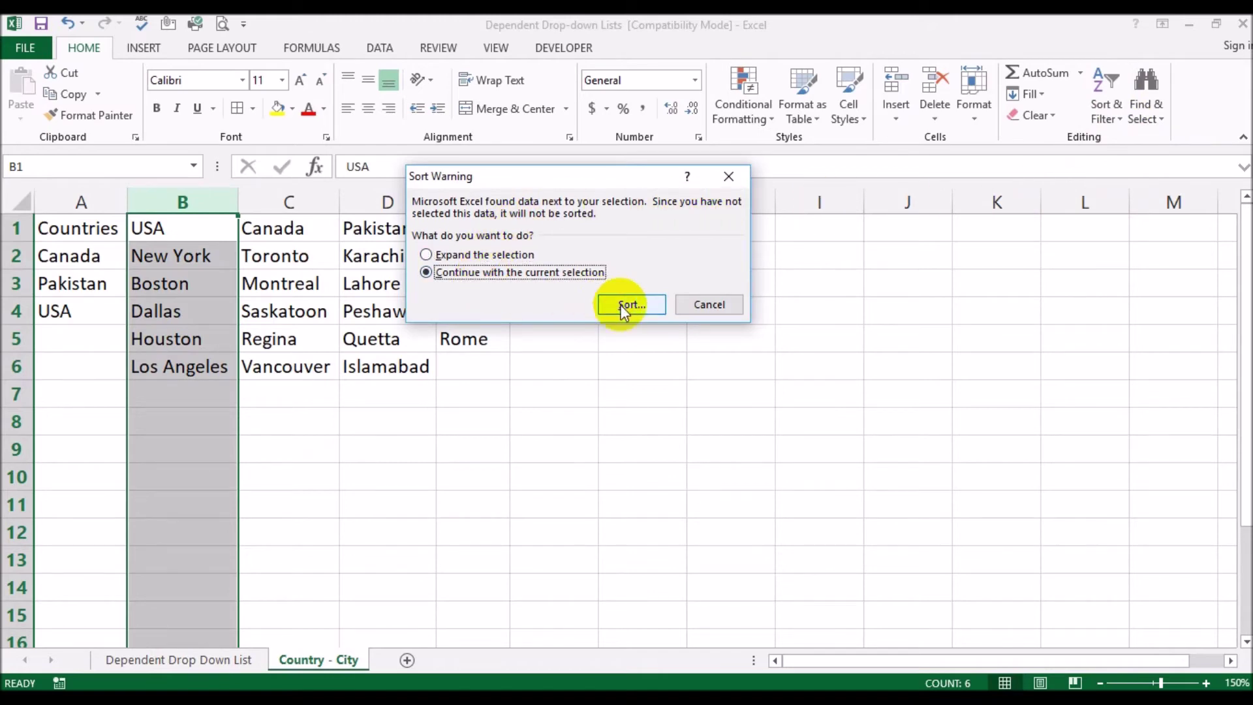
{"action": "left_click", "coordinate": [631, 305]}
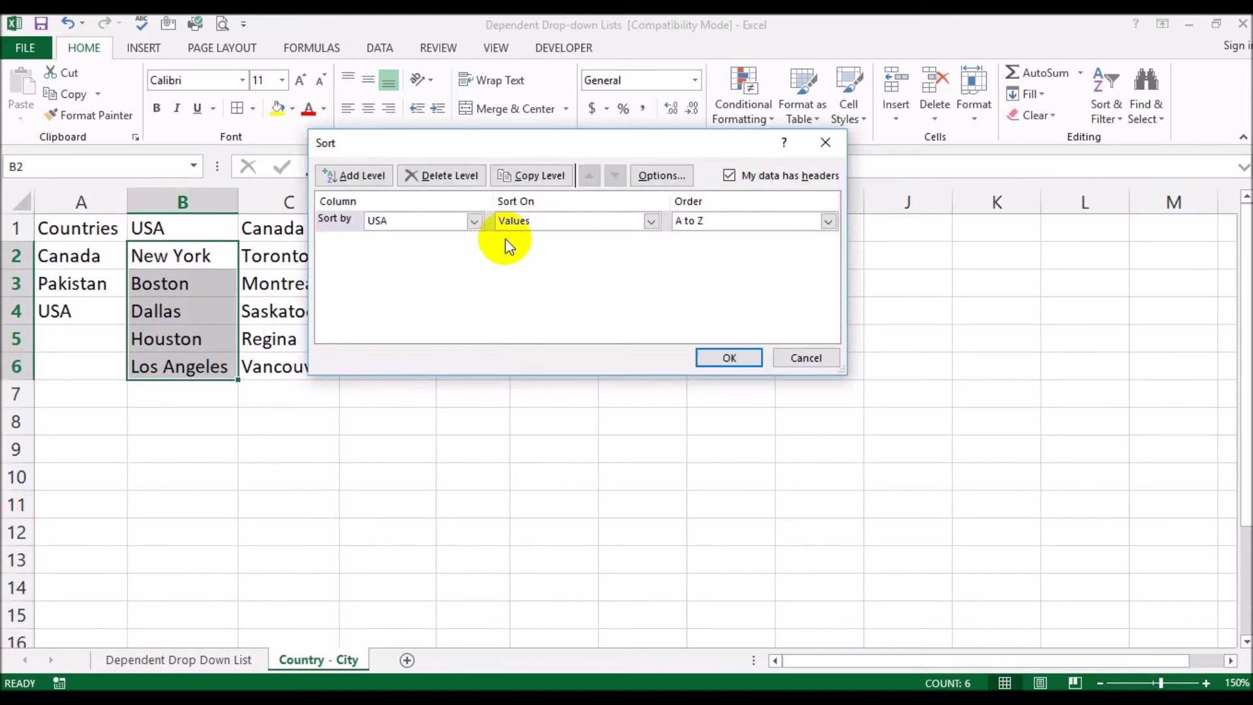
{"action": "left_click", "coordinate": [448, 224]}
{"action": "left_click", "coordinate": [444, 225]}
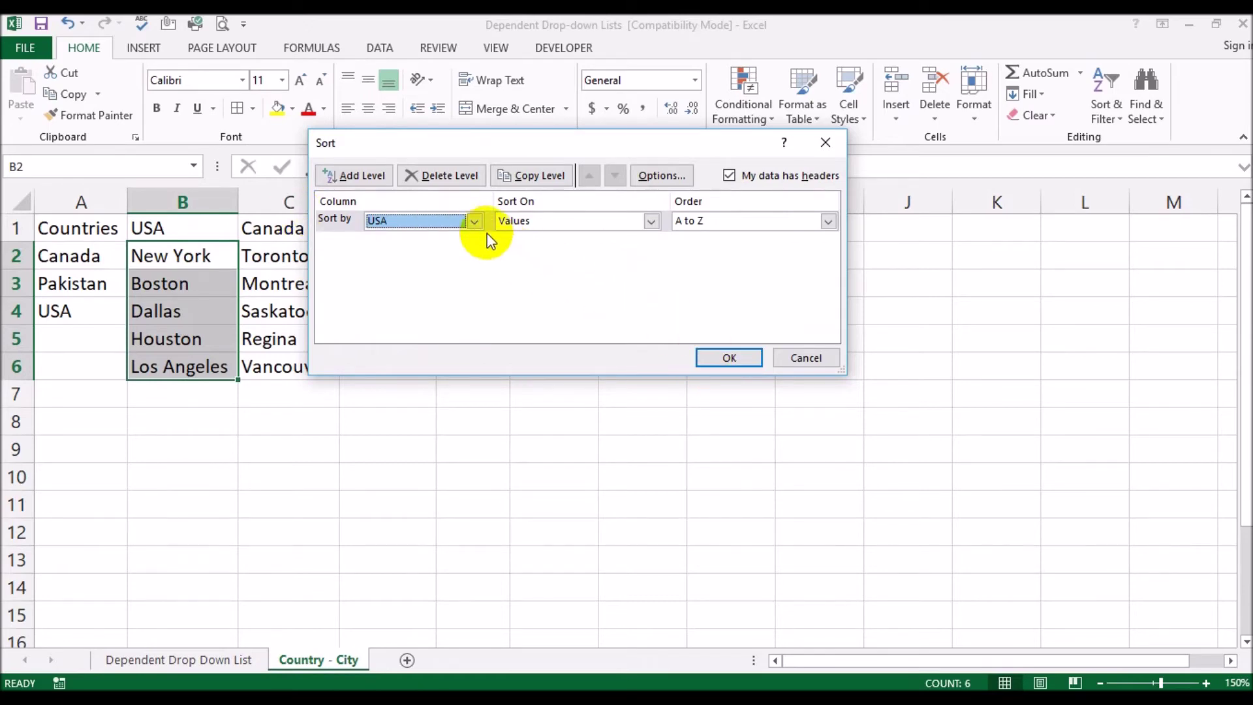
{"action": "left_click", "coordinate": [729, 357]}
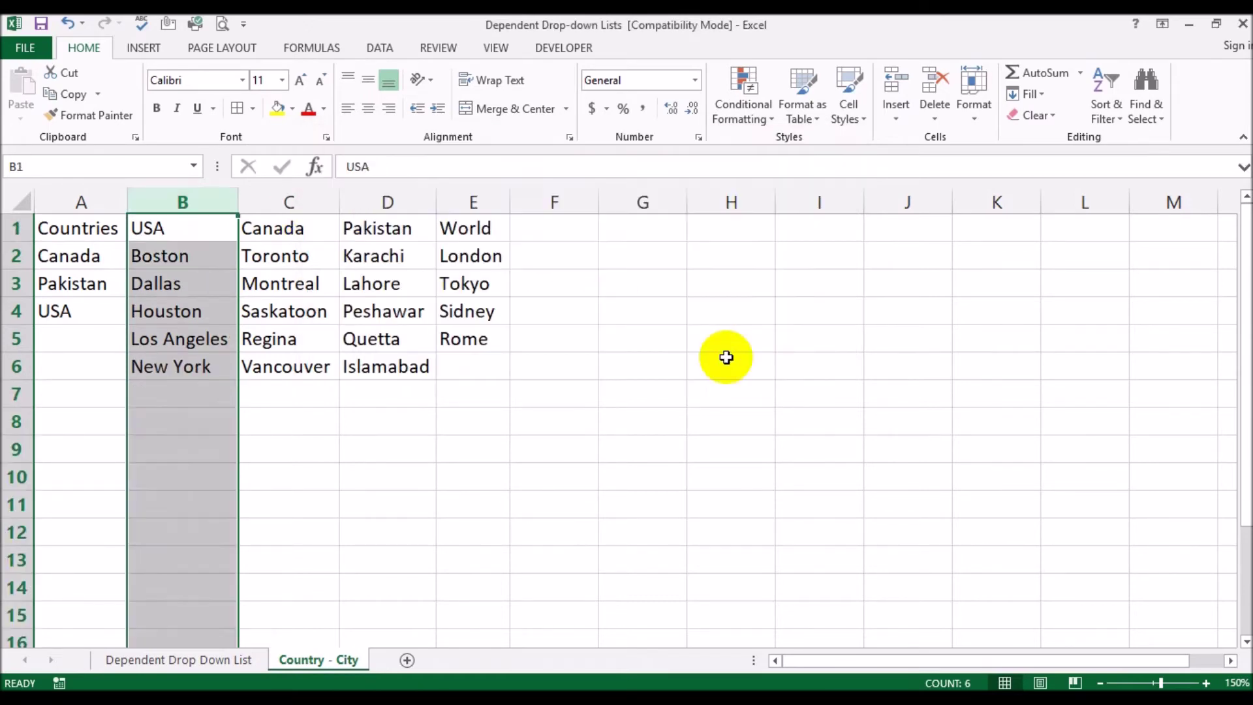
Custom-sort only the Canada cities in column C from A to Z, keeping the header row in place
{"action": "left_click", "coordinate": [282, 233]}
{"action": "left_click", "coordinate": [291, 197]}
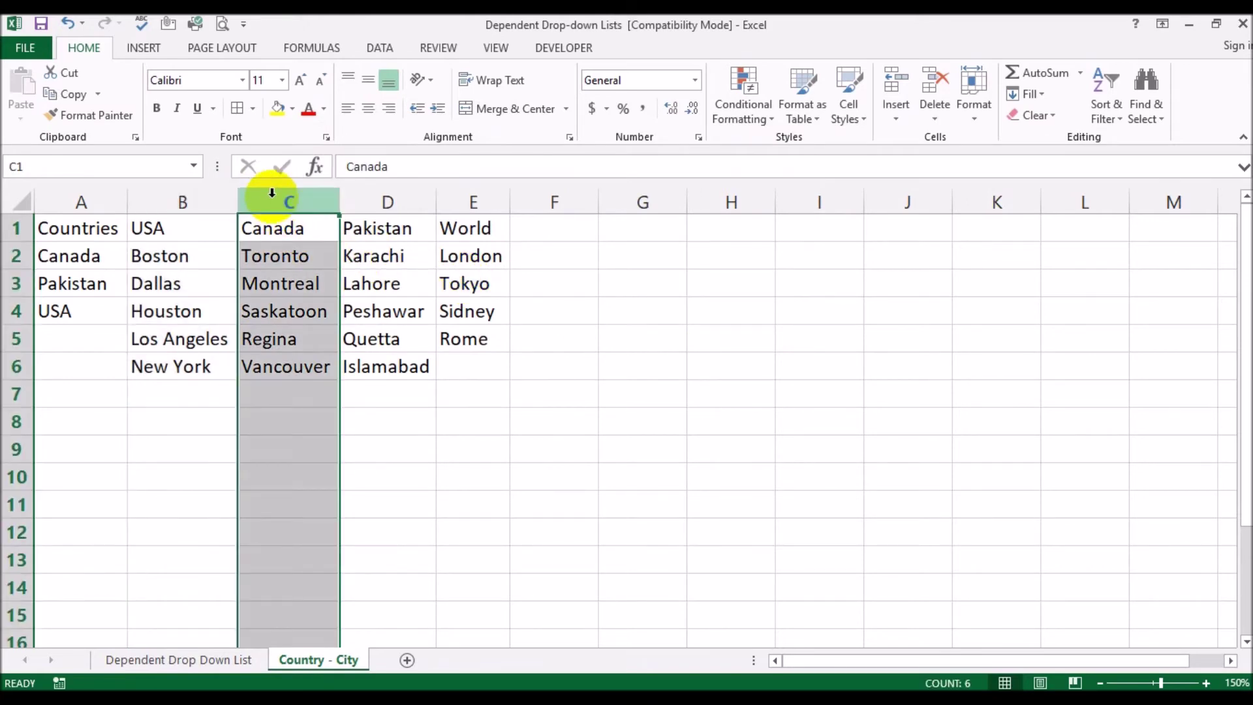
{"action": "left_click", "coordinate": [1110, 108]}
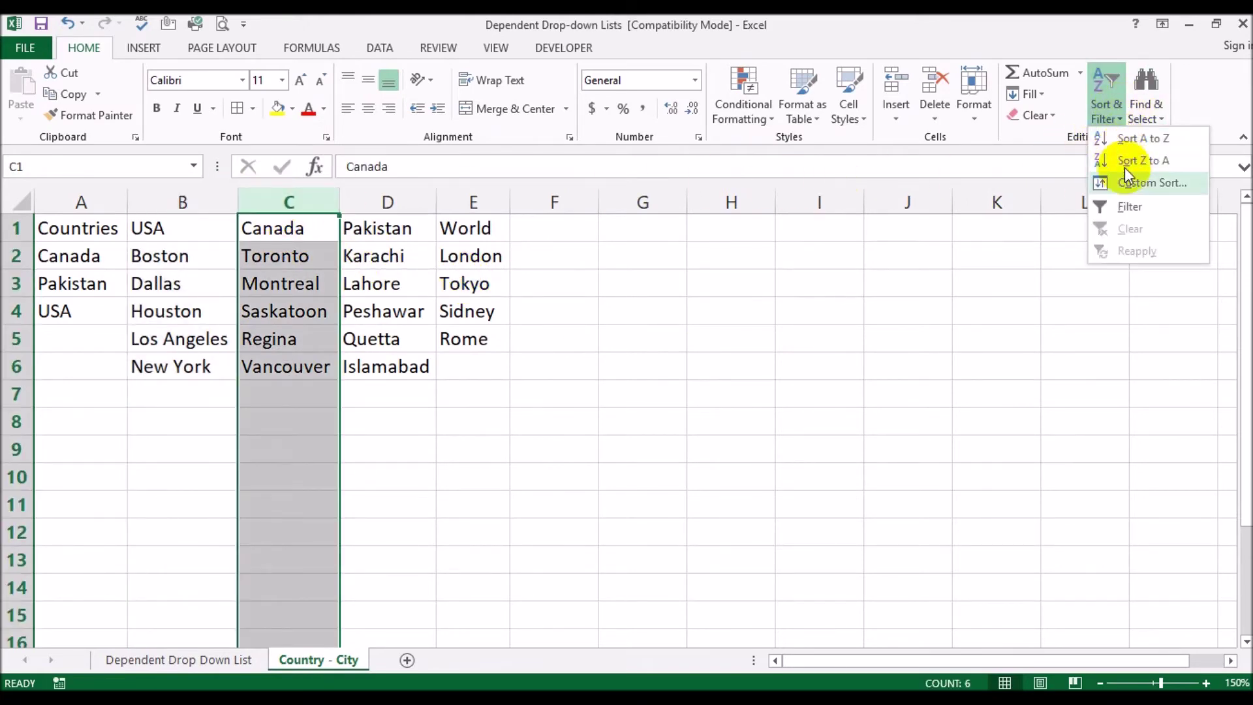
{"action": "left_click", "coordinate": [1128, 183]}
{"action": "left_click", "coordinate": [510, 273]}
{"action": "left_click", "coordinate": [631, 304]}
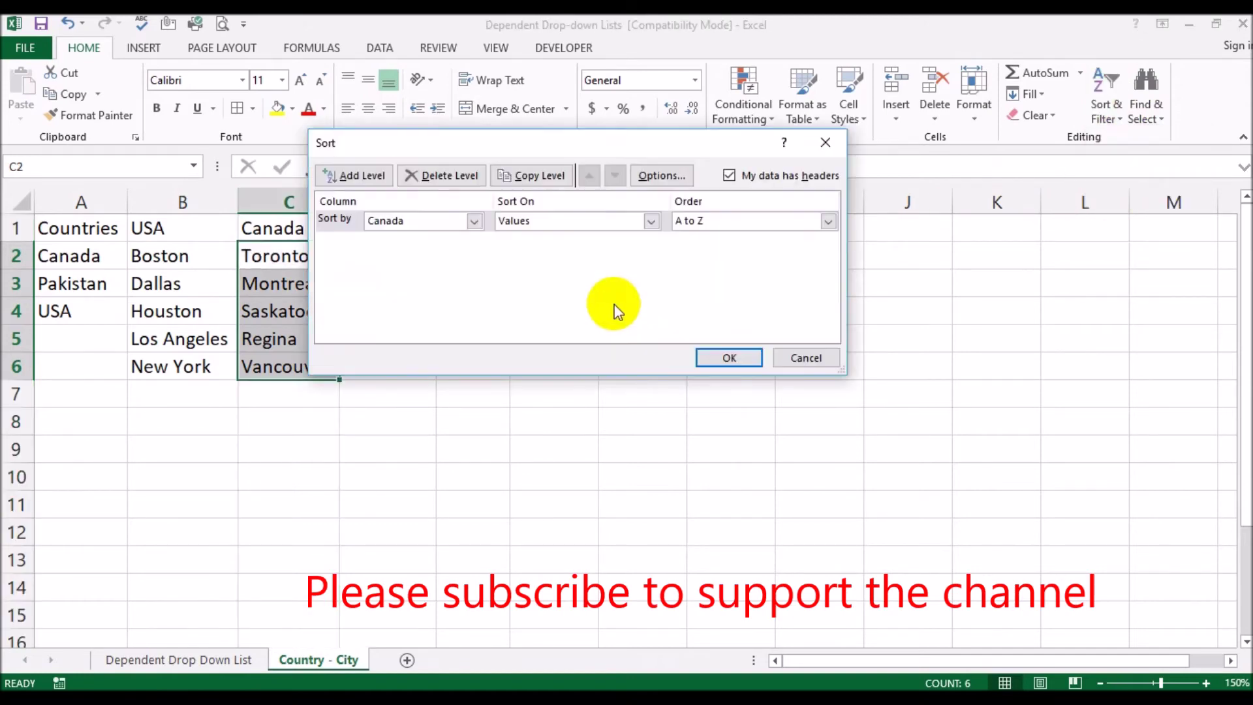
{"action": "left_click", "coordinate": [724, 357]}
Custom-sort only the Pakistan cities in column D from A to Z, continuing with the current selection
{"action": "left_click", "coordinate": [401, 202]}
{"action": "left_click", "coordinate": [1107, 111]}
{"action": "left_click", "coordinate": [1118, 186]}
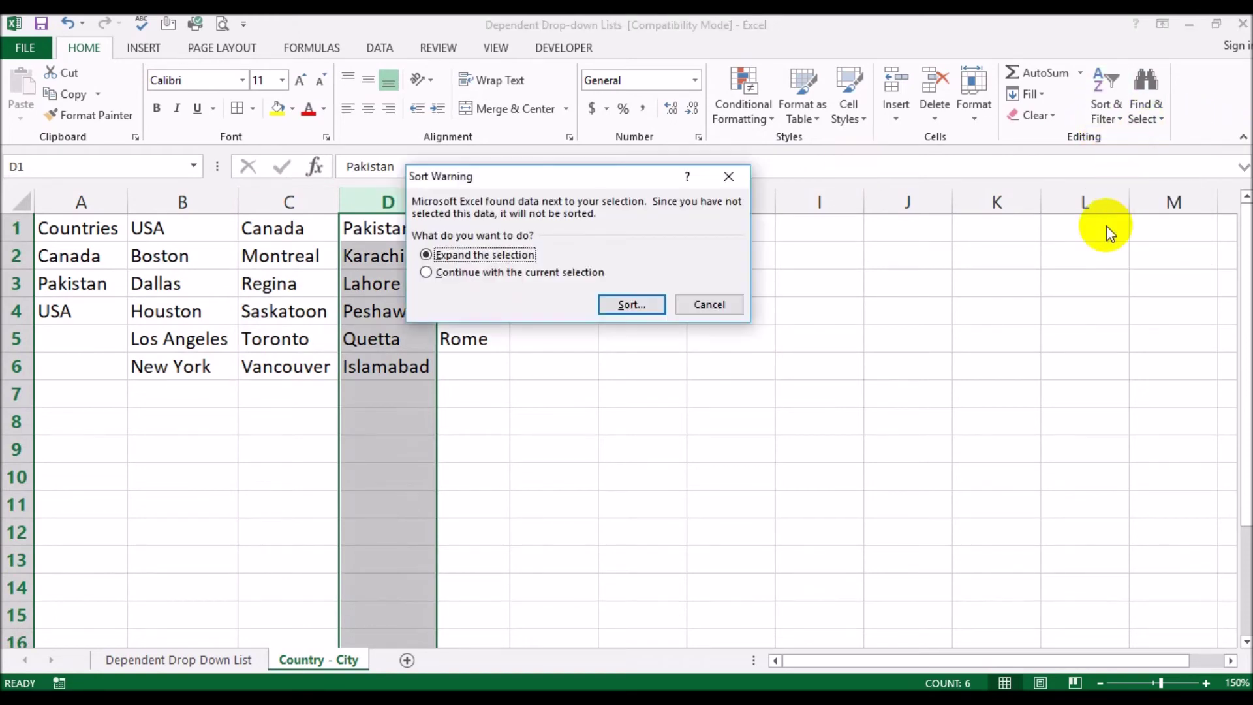
{"action": "left_click", "coordinate": [457, 272]}
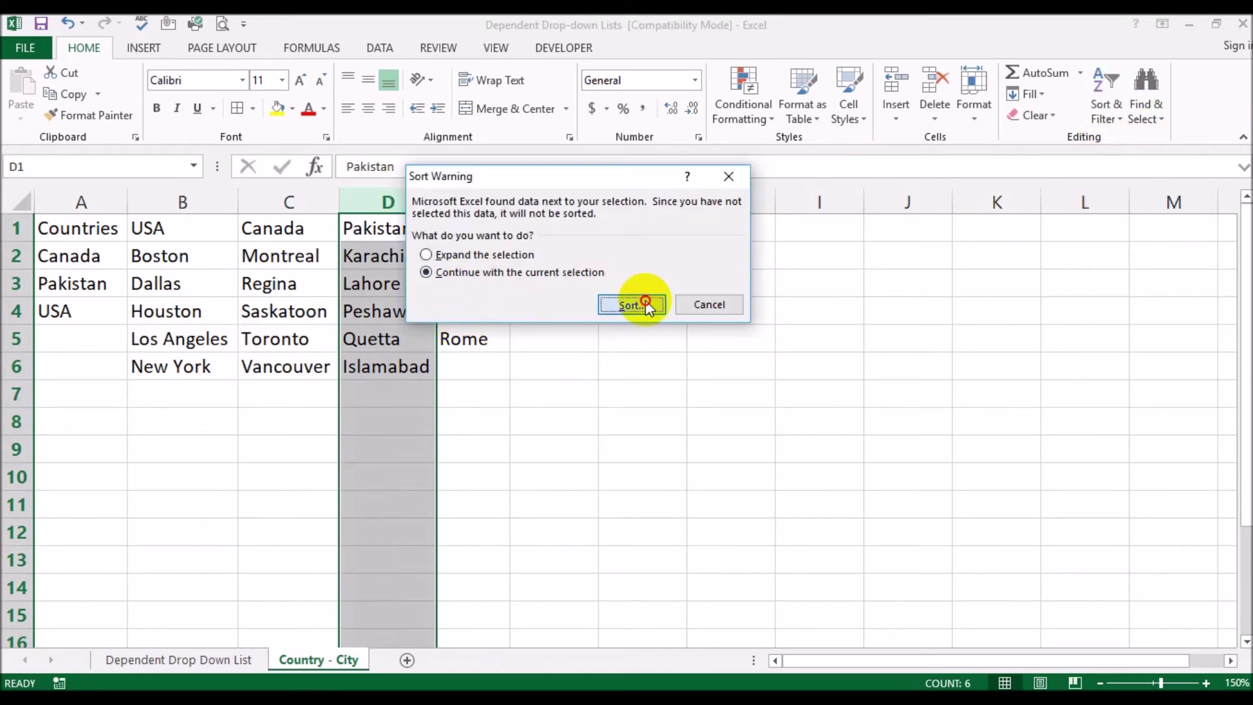
{"action": "left_click", "coordinate": [644, 302]}
{"action": "left_click", "coordinate": [716, 359]}
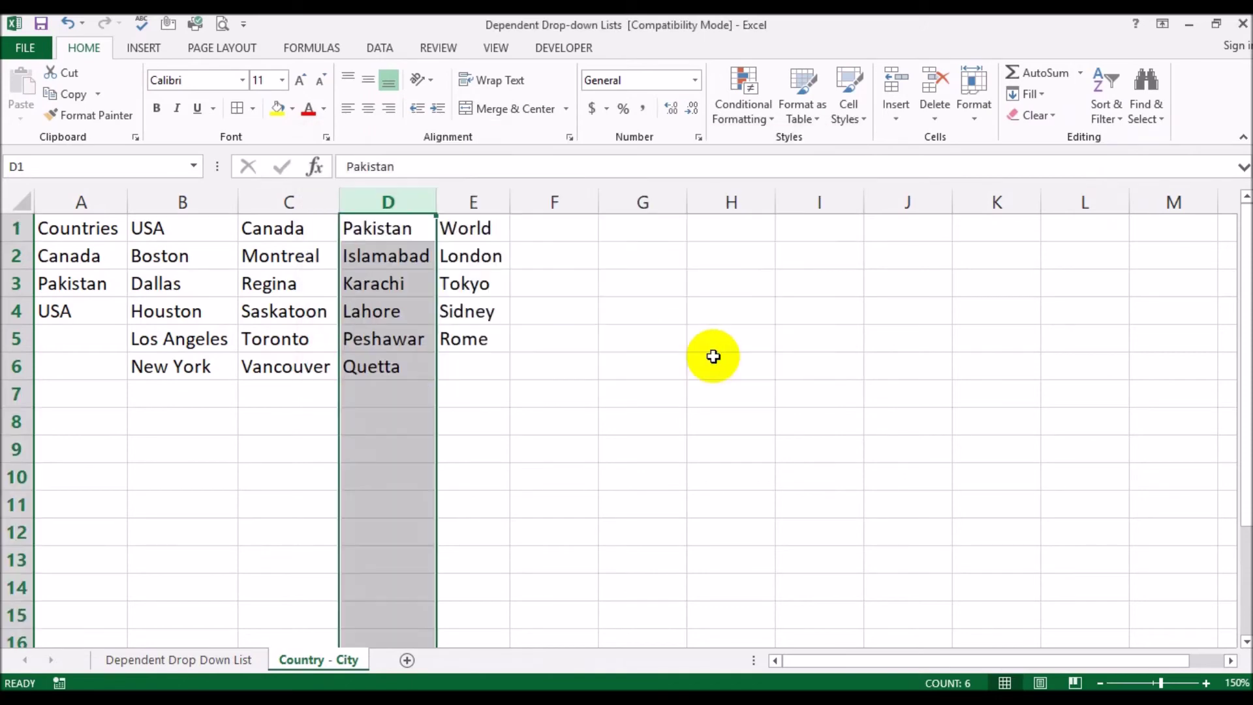
Custom-sort only the World cities in column E by values from A to Z, keeping the header row in place
{"action": "left_click", "coordinate": [489, 205]}
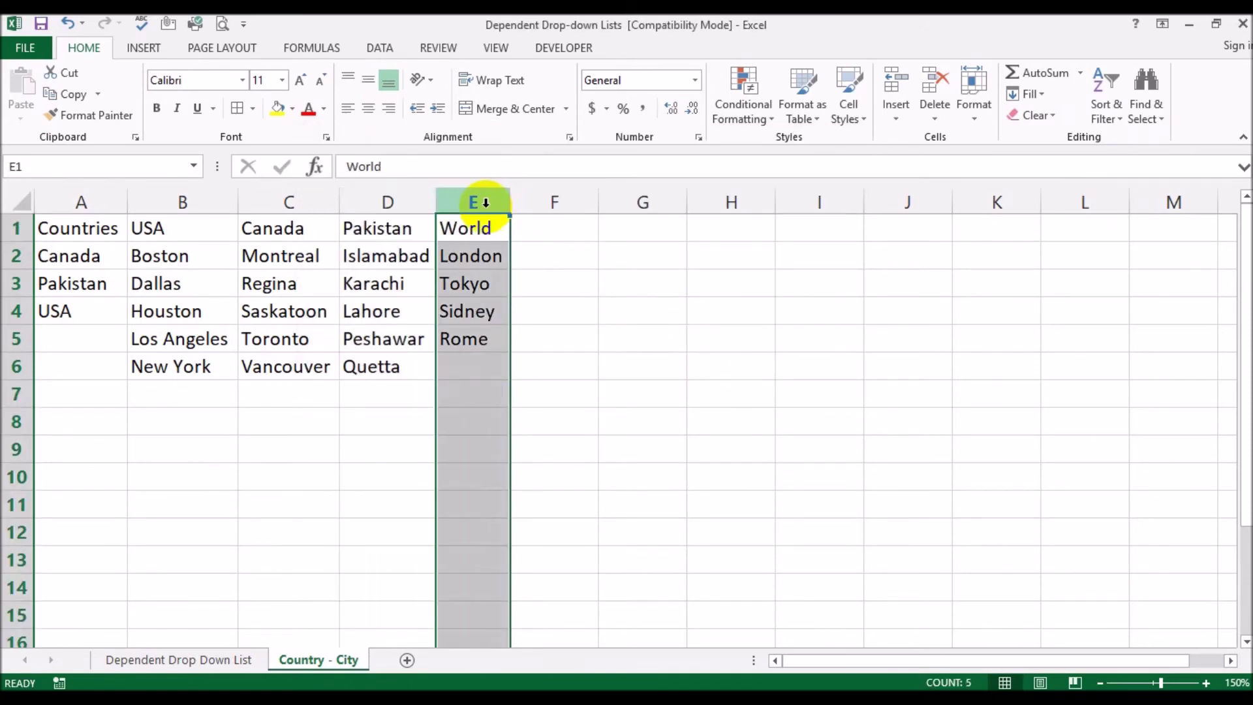
{"action": "left_click", "coordinate": [1108, 112]}
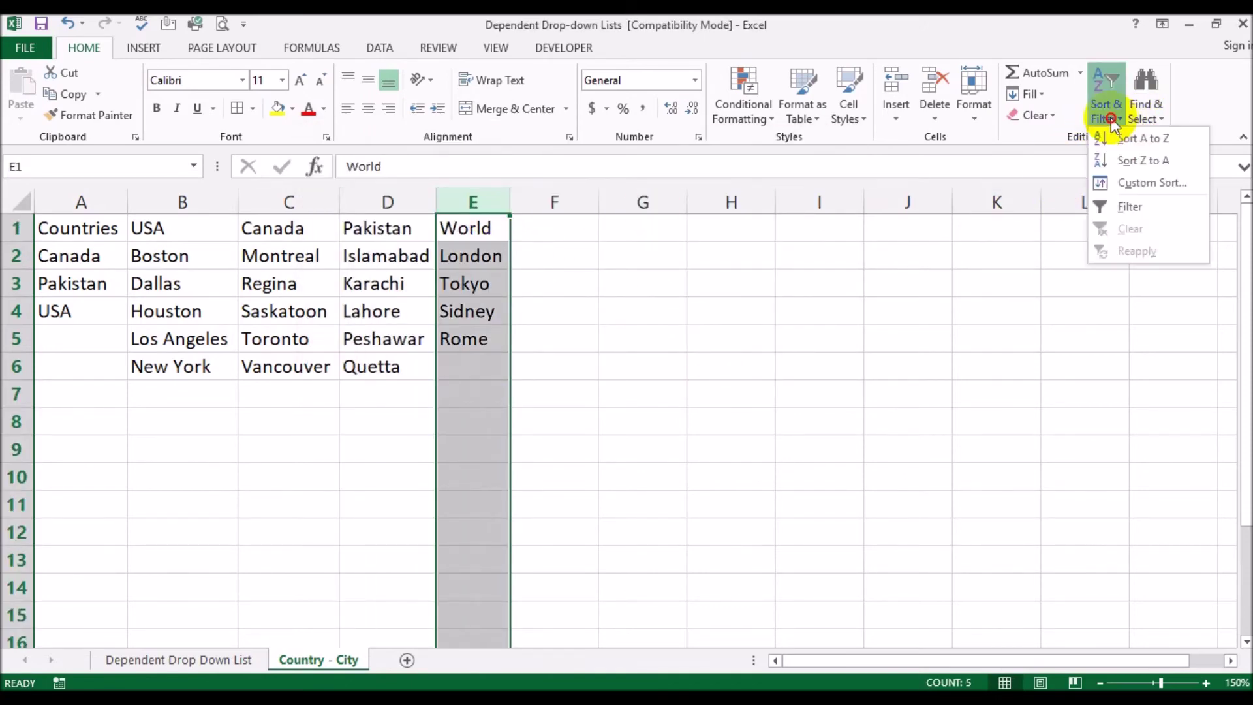
{"action": "left_click", "coordinate": [1129, 182]}
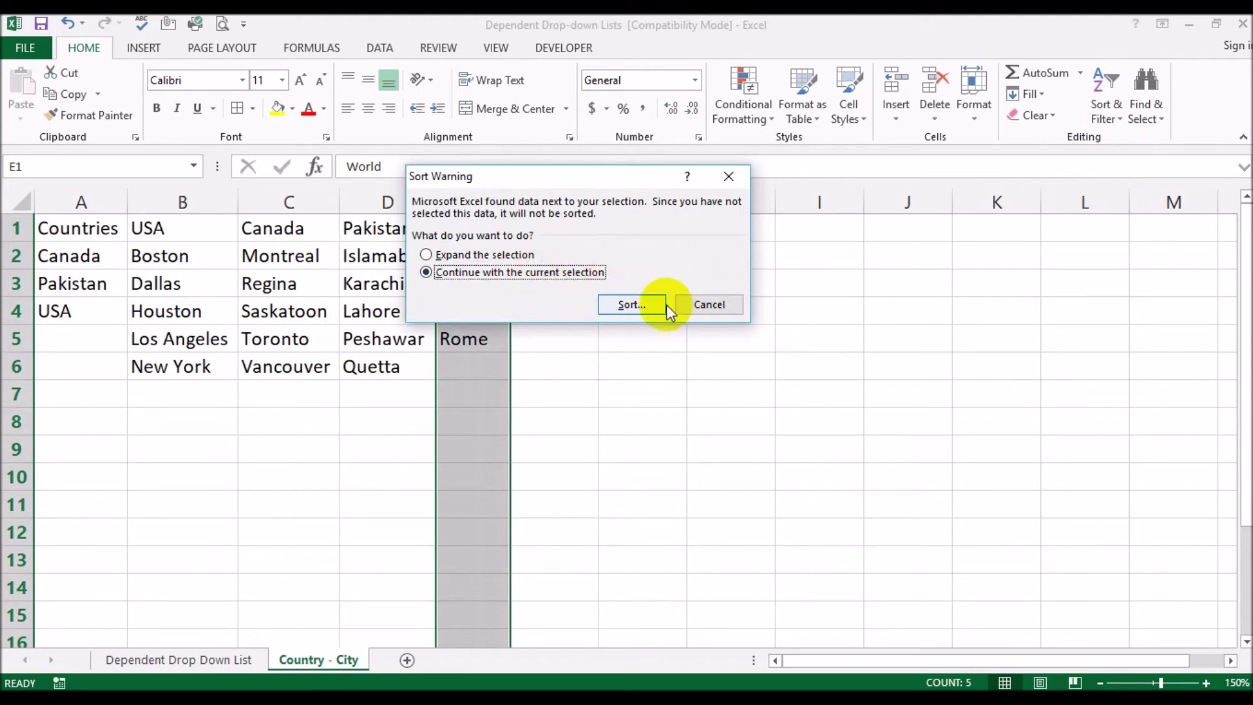
{"action": "left_click", "coordinate": [652, 308]}
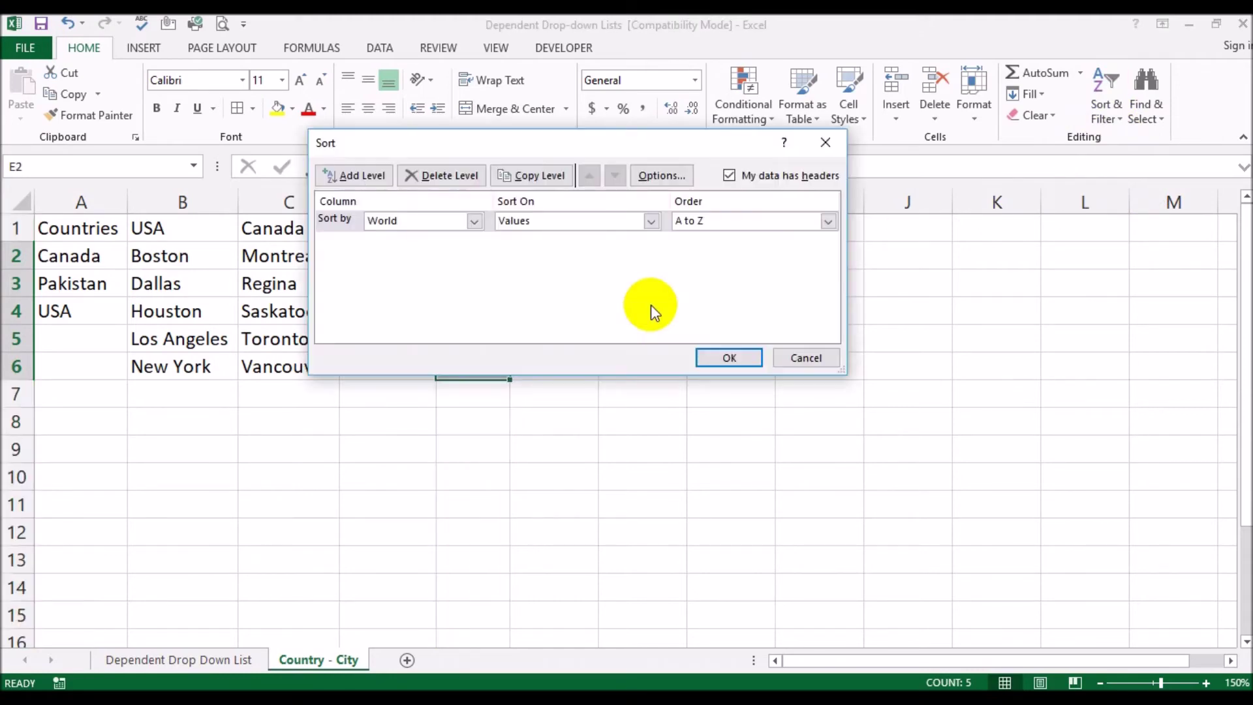
{"action": "left_click", "coordinate": [718, 359]}
{"action": "left_click", "coordinate": [749, 418]}
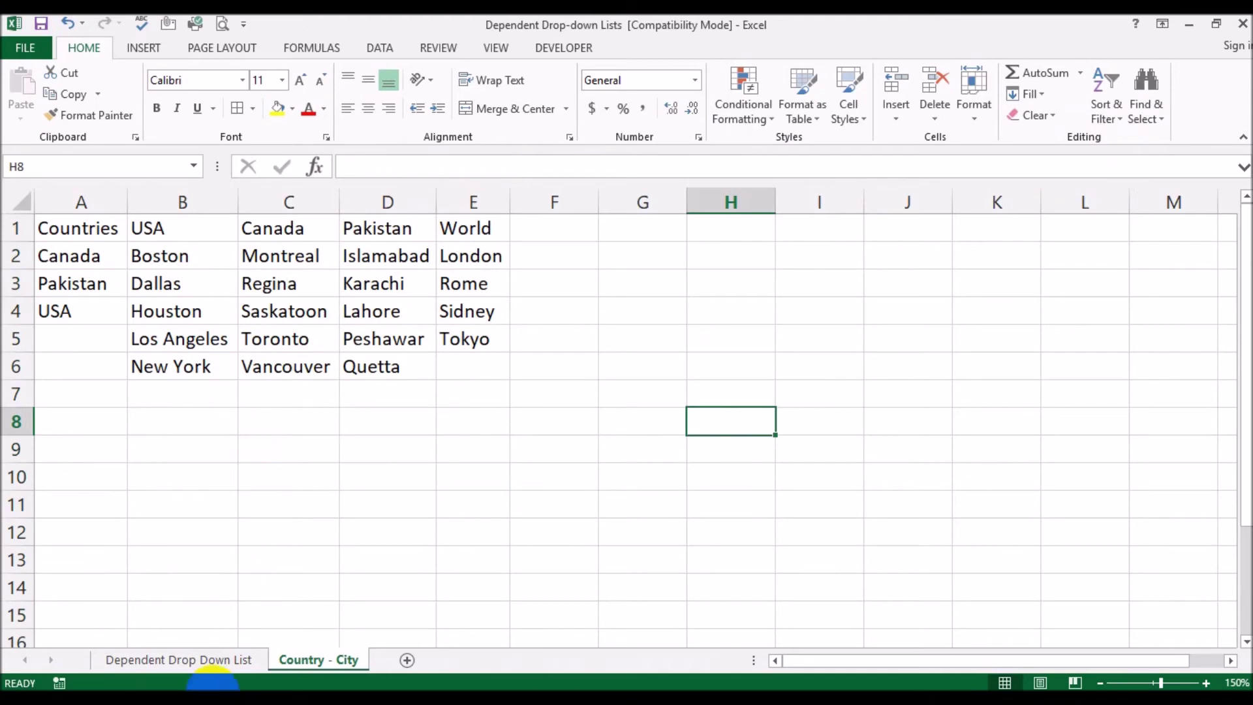
Examine Country cell A2, City cell B2 and the sample USA cities in E3:E6 on the Dependent Drop Down List sheet
{"action": "left_click", "coordinate": [208, 661]}
{"action": "left_click", "coordinate": [241, 543]}
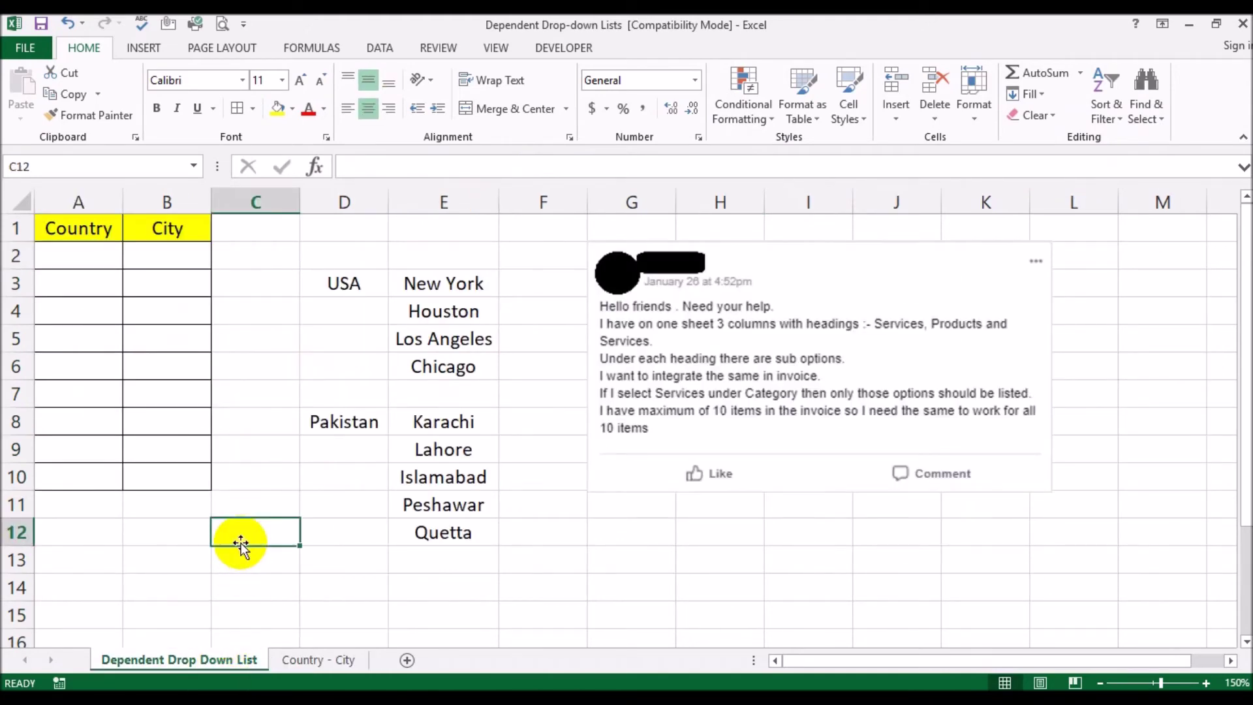
{"action": "left_click", "coordinate": [99, 255]}
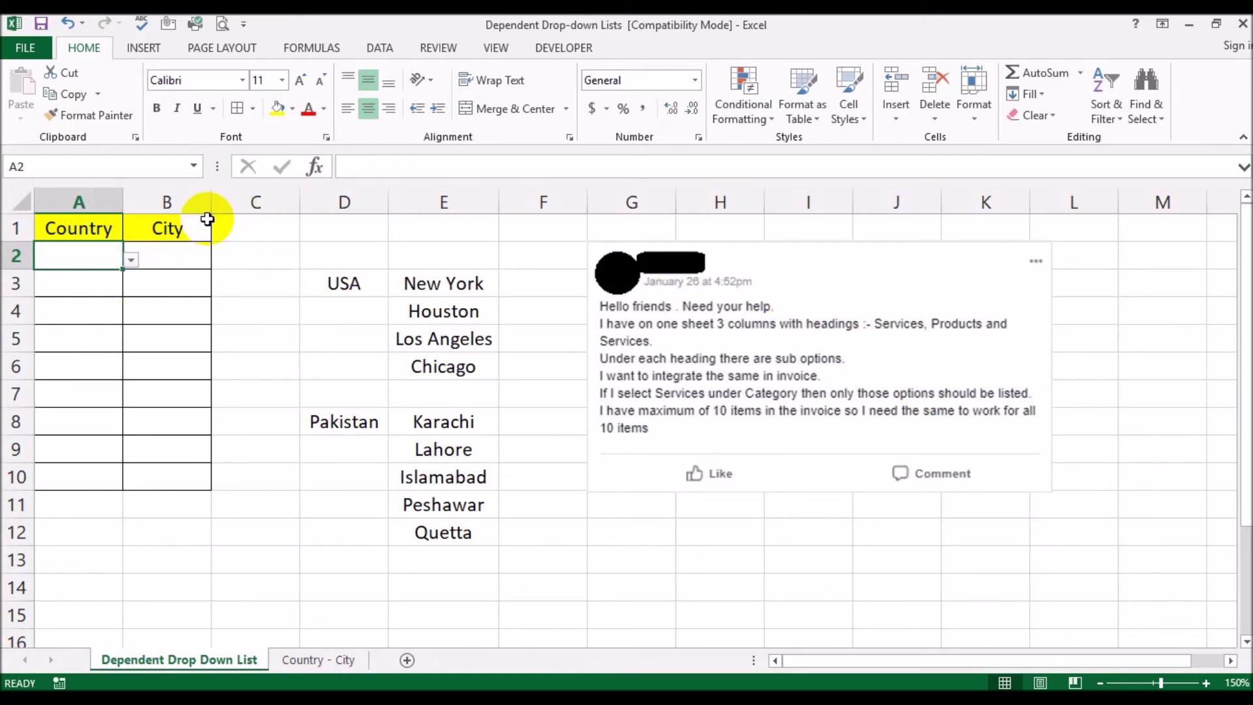
{"action": "left_click", "coordinate": [188, 227]}
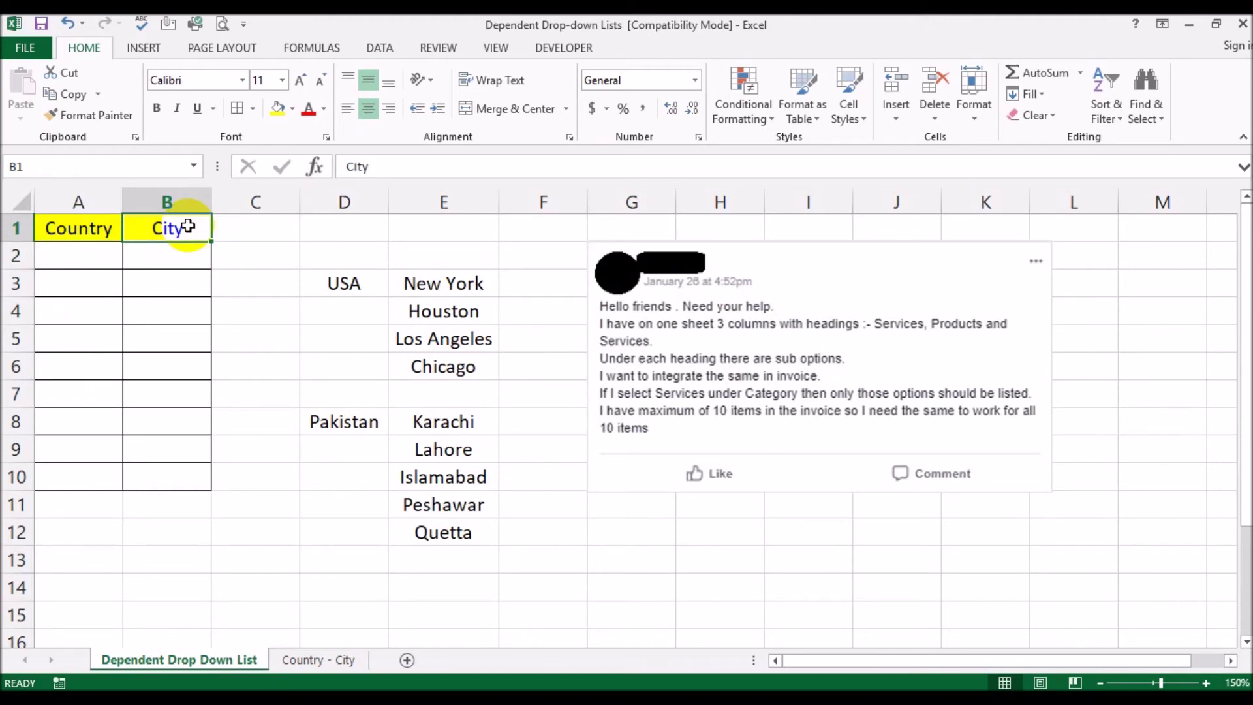
{"action": "left_click", "coordinate": [186, 255]}
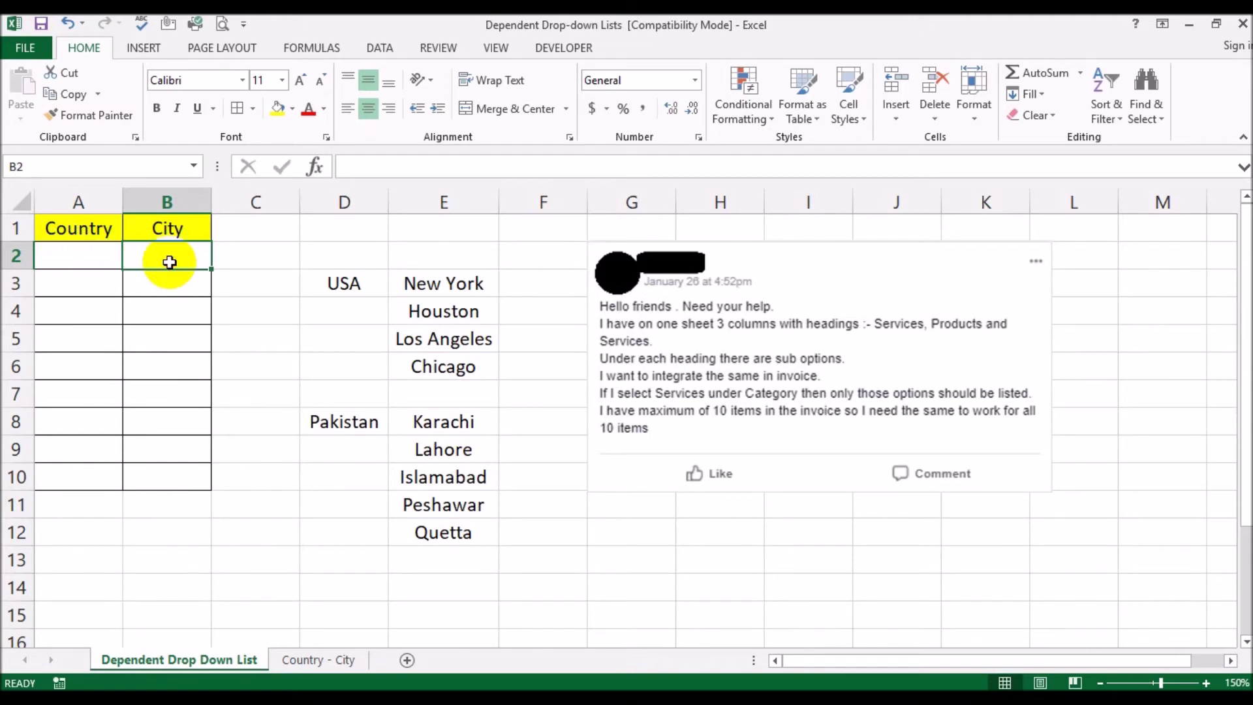
{"action": "left_click_drag", "start_coordinate": [410, 285], "coordinate": [433, 363]}
{"action": "left_click", "coordinate": [69, 255]}
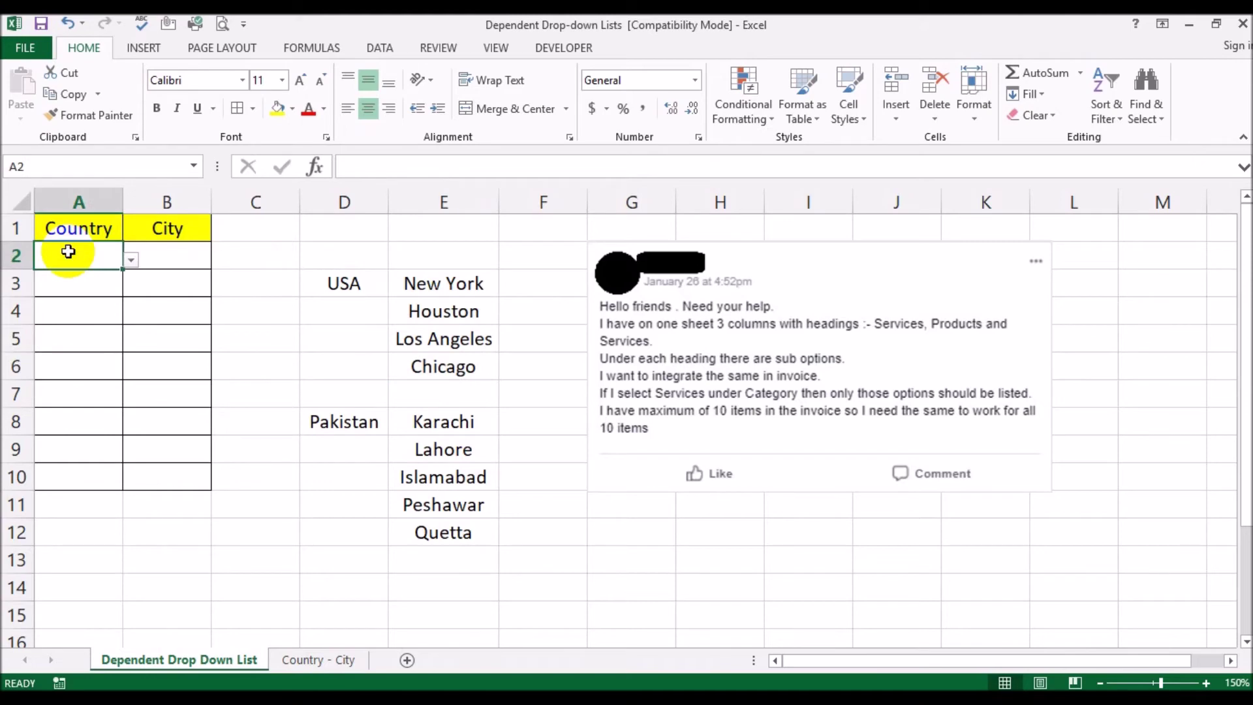
Examine the sample Pakistan cities in E8:E12 together with Country cell A2 and City cell B2
{"action": "left_click_drag", "start_coordinate": [434, 420], "coordinate": [439, 532]}
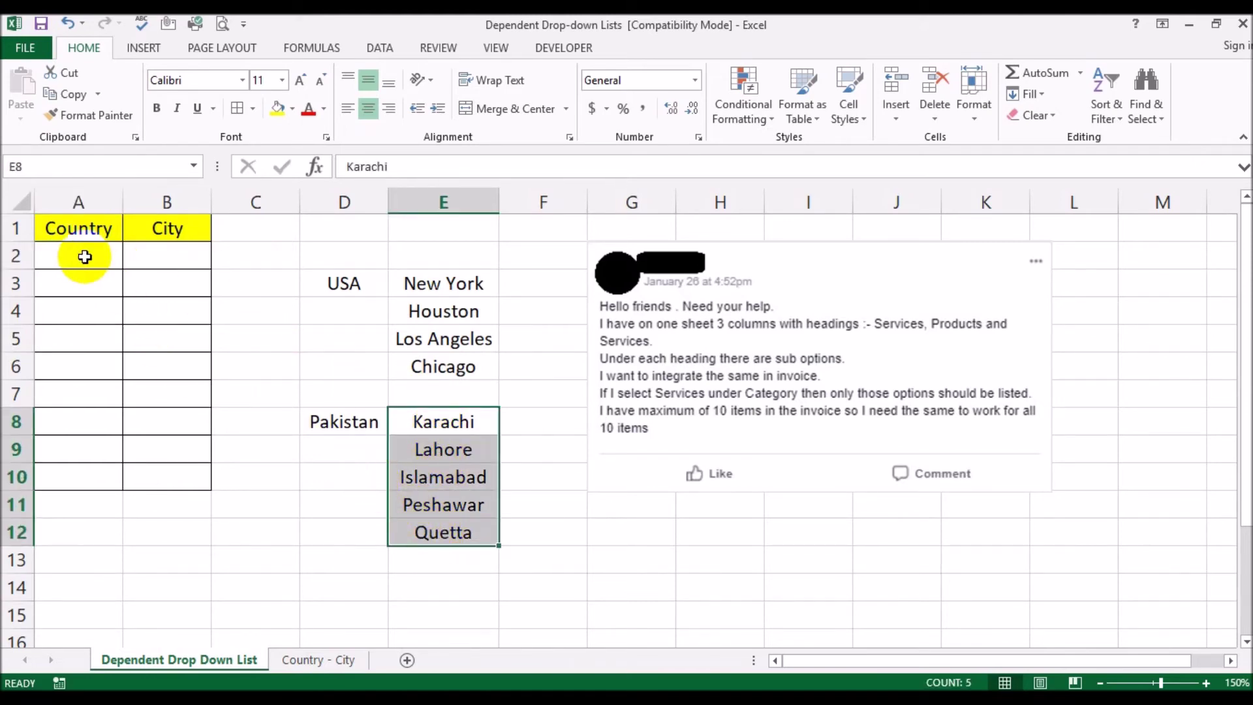
{"action": "left_click", "coordinate": [196, 260]}
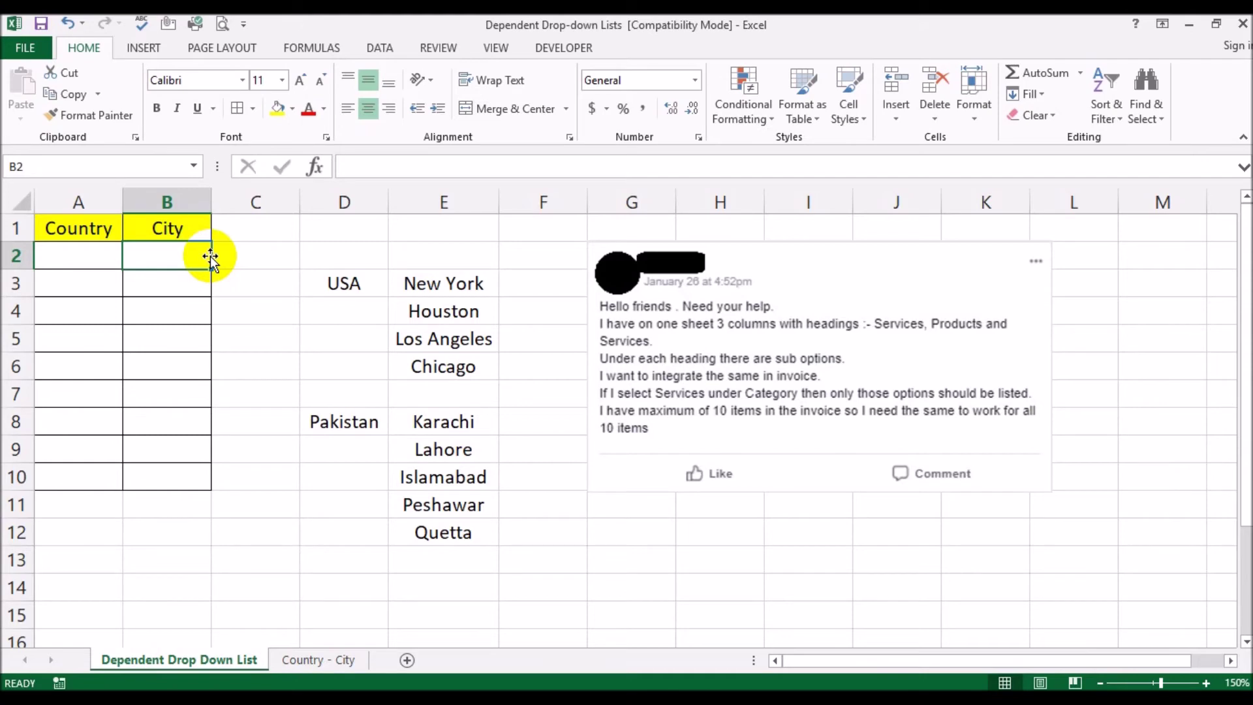
{"action": "left_click", "coordinate": [99, 255]}
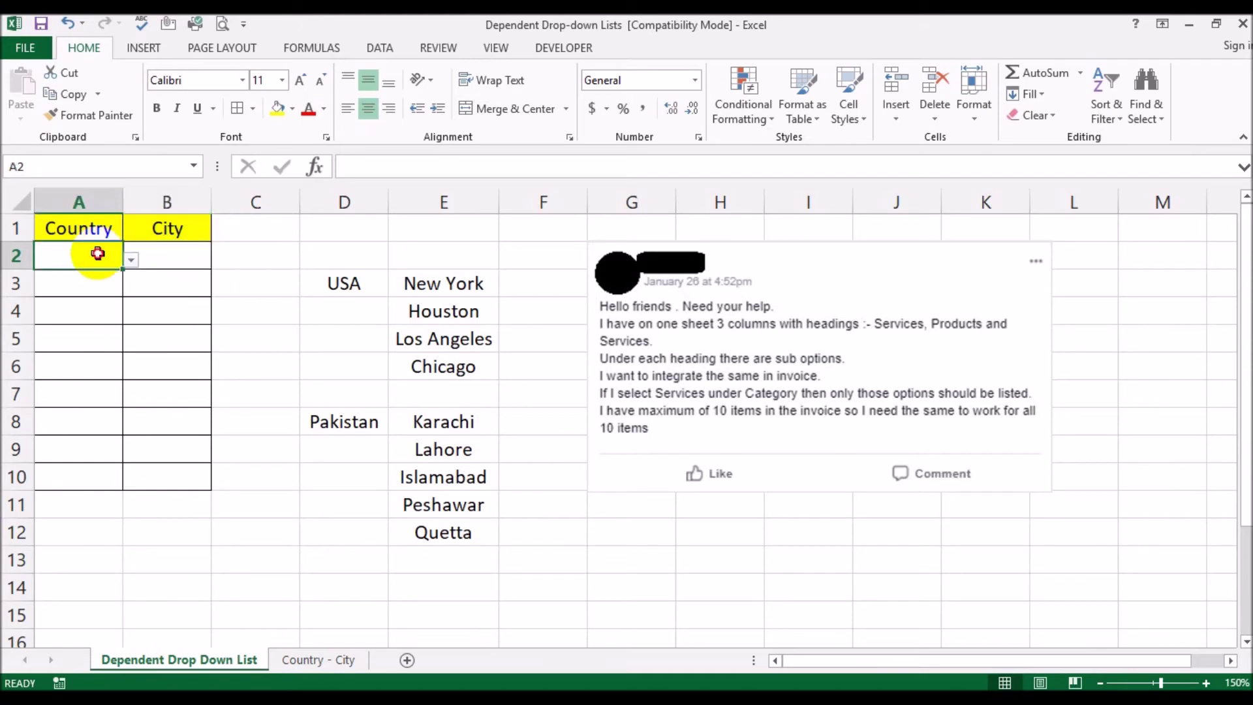
{"action": "left_click", "coordinate": [184, 258]}
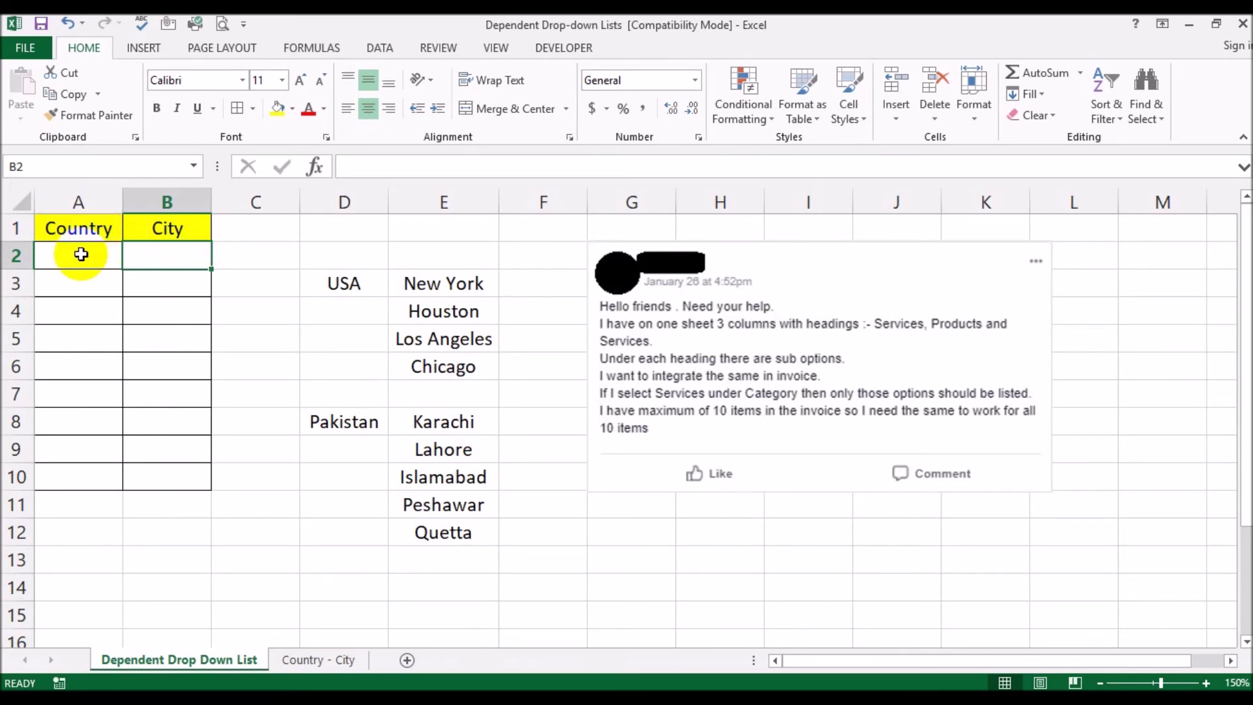
{"action": "left_click", "coordinate": [81, 255]}
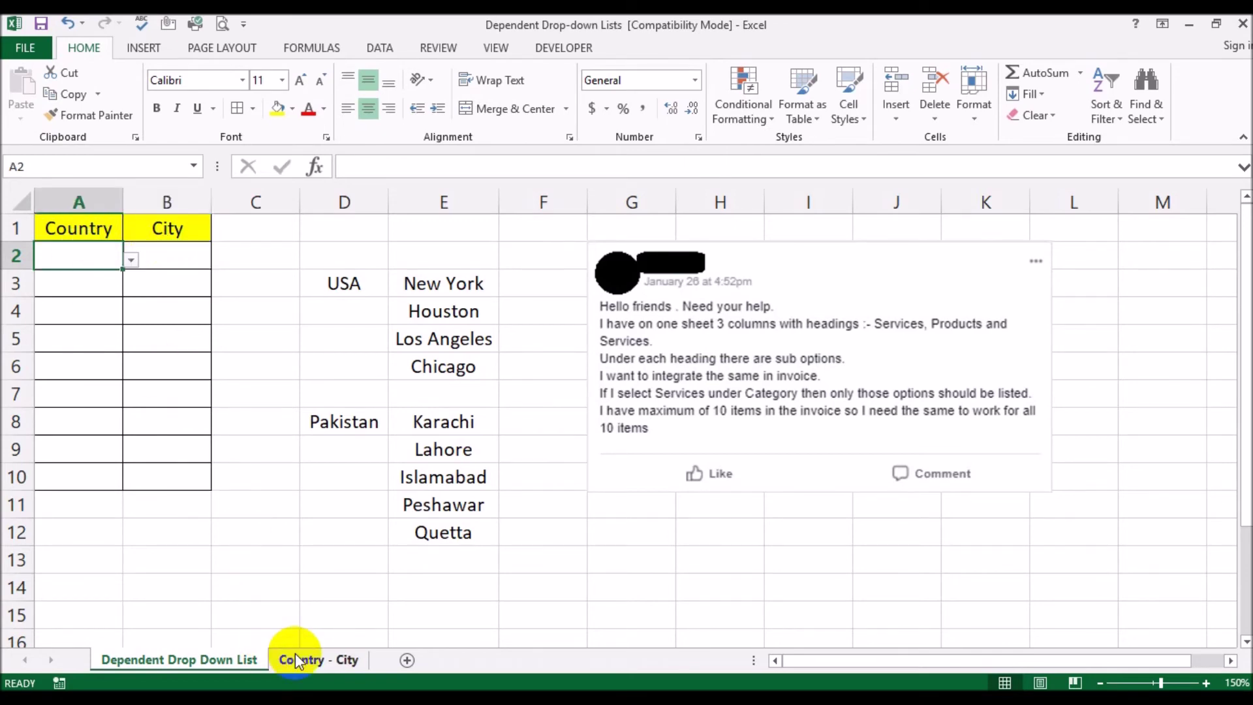
Define the name USA for the city range B2:B6 on the Country - City sheet
{"action": "left_click", "coordinate": [335, 660]}
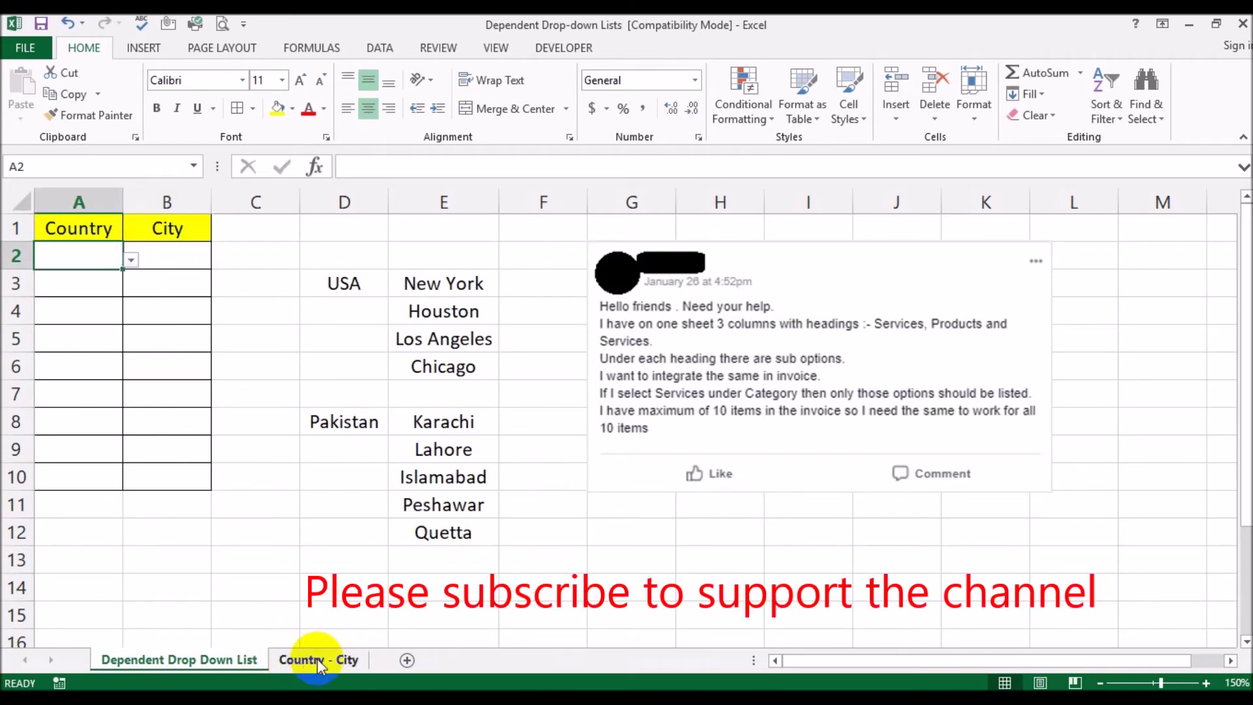
{"action": "left_click", "coordinate": [306, 659]}
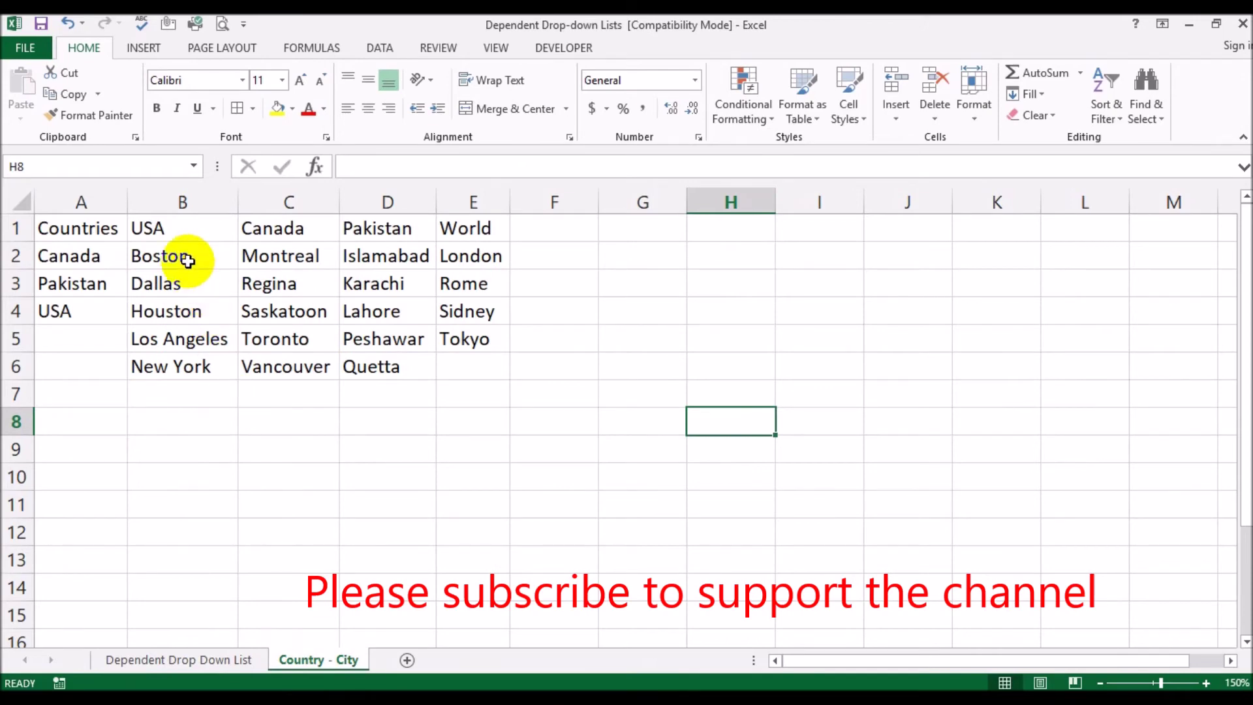
{"action": "left_click", "coordinate": [188, 204]}
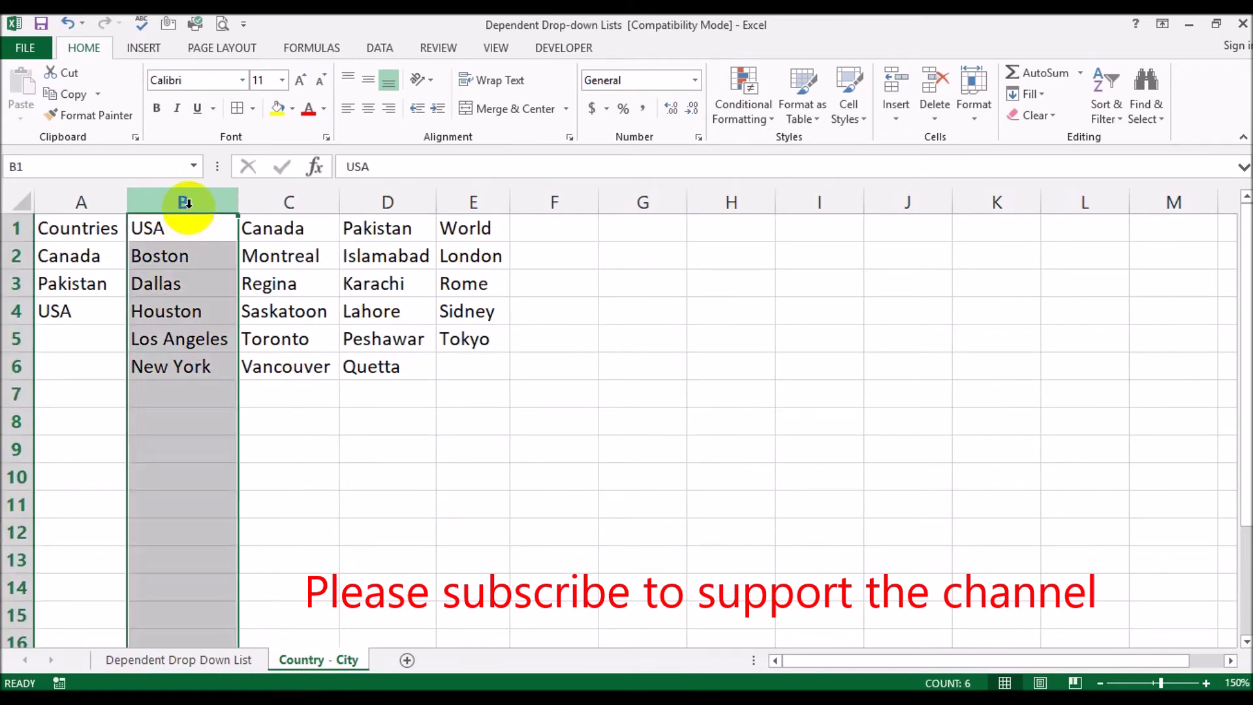
{"action": "left_click_drag", "start_coordinate": [196, 252], "coordinate": [202, 365]}
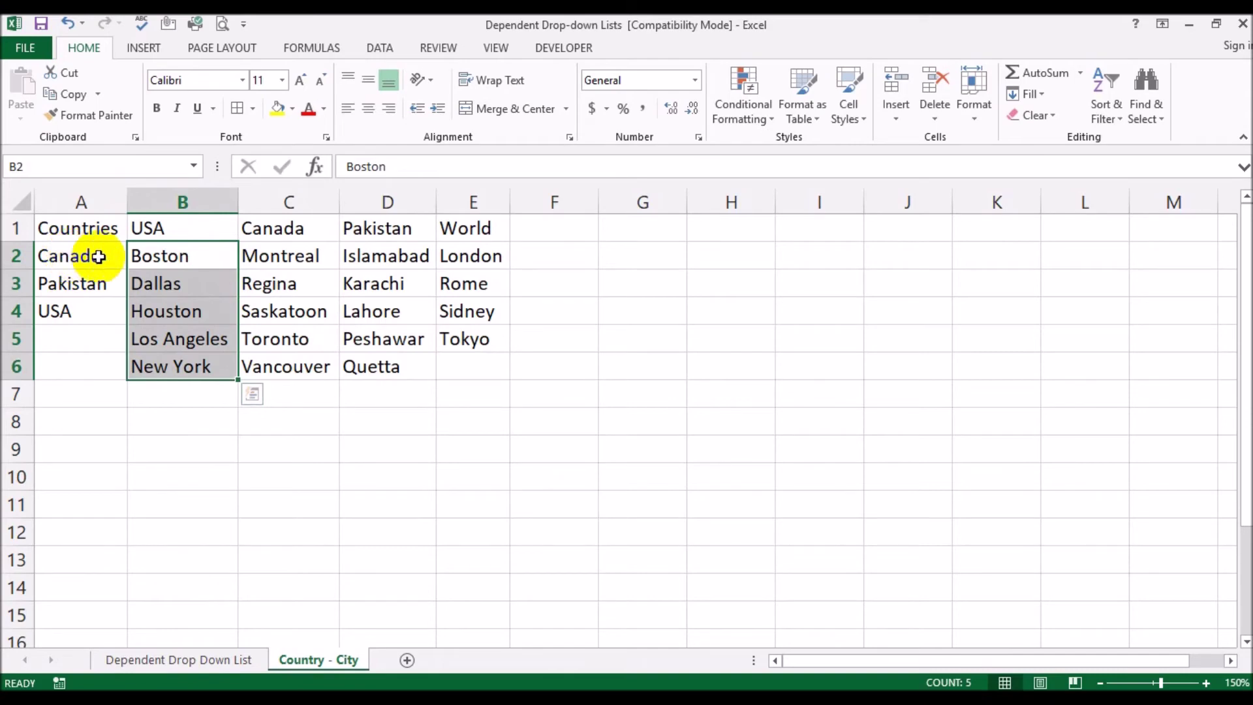
{"action": "left_click", "coordinate": [336, 47]}
{"action": "left_click", "coordinate": [586, 72]}
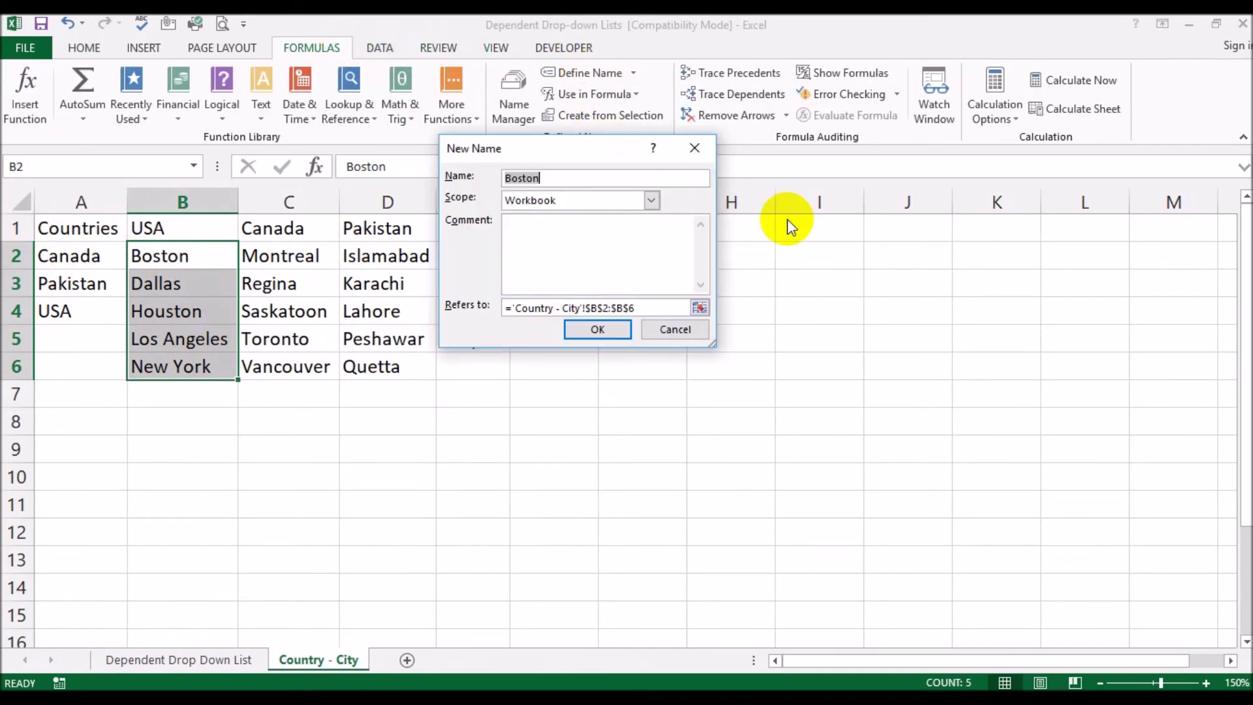
{"action": "type", "text": "USA"}
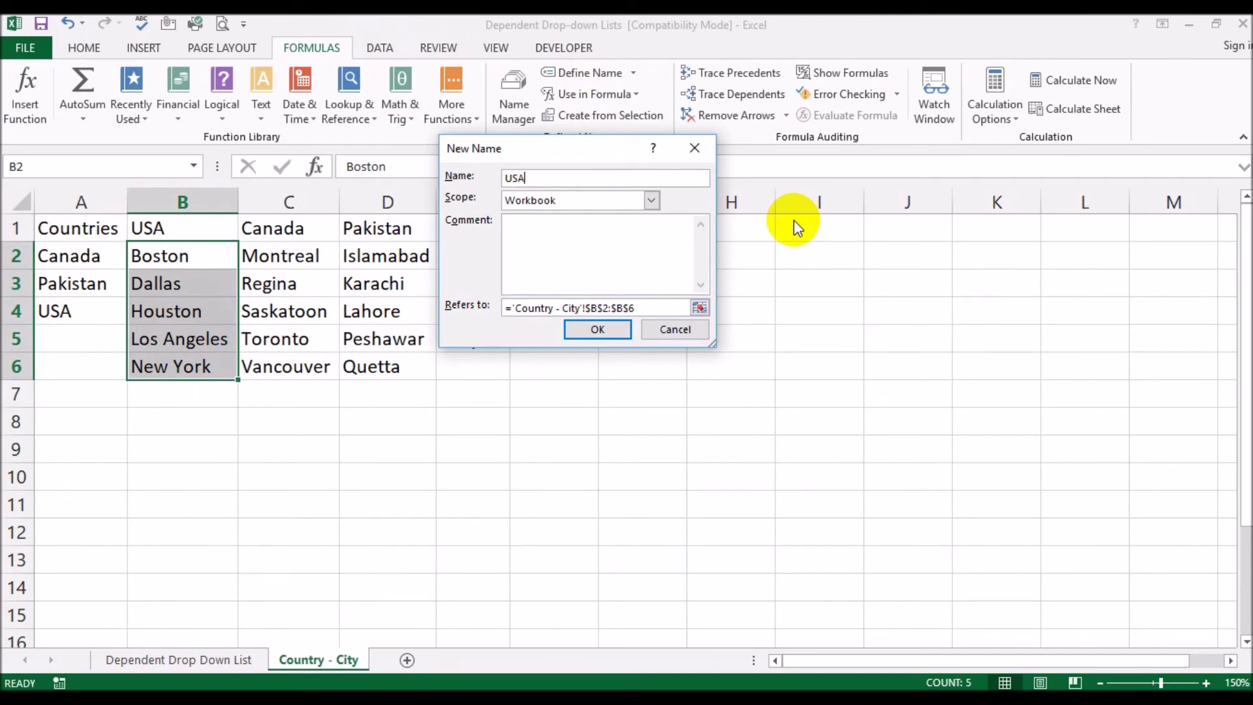
{"action": "left_click", "coordinate": [597, 329]}
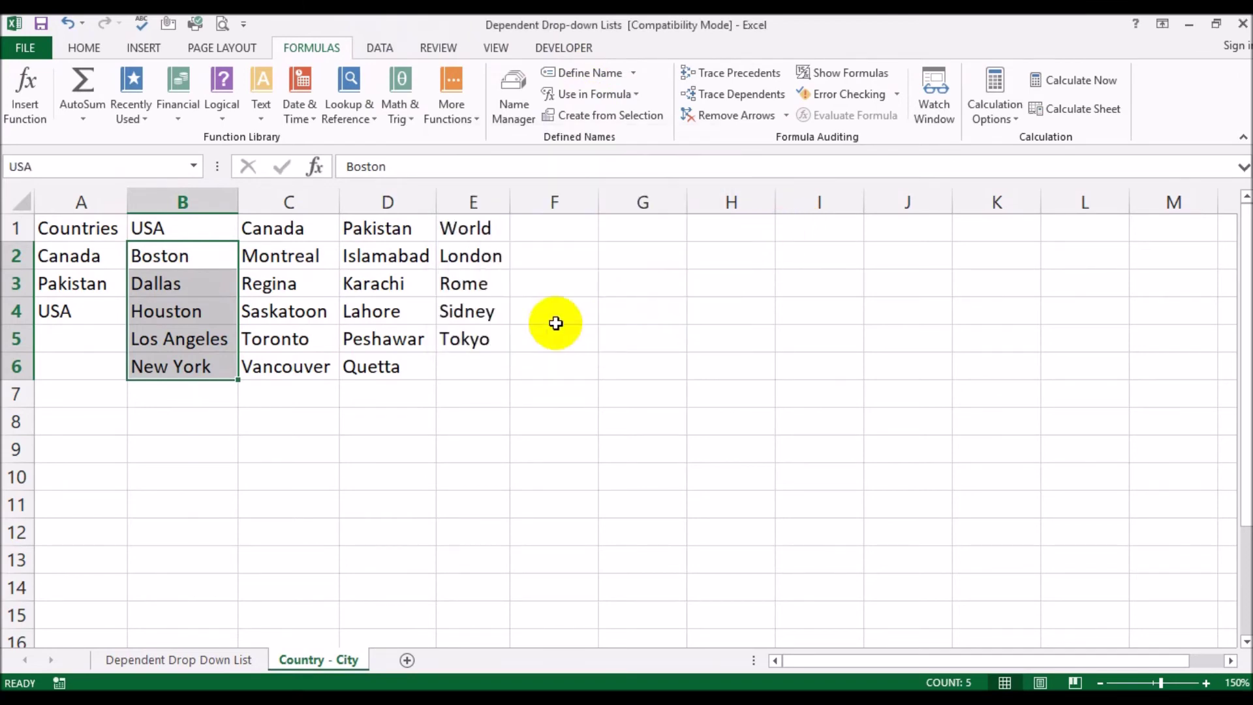
Define the name Canada for the city range C2:C6
{"action": "left_click_drag", "start_coordinate": [291, 254], "coordinate": [287, 369]}
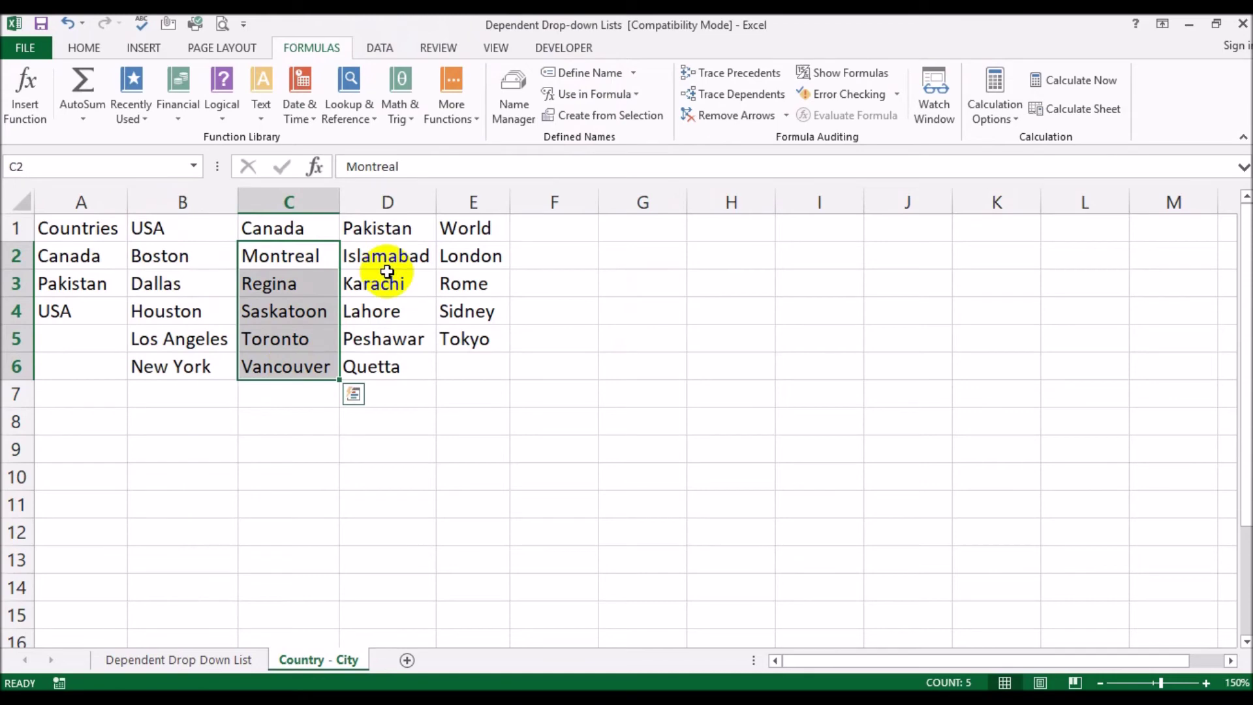
{"action": "left_click", "coordinate": [566, 71]}
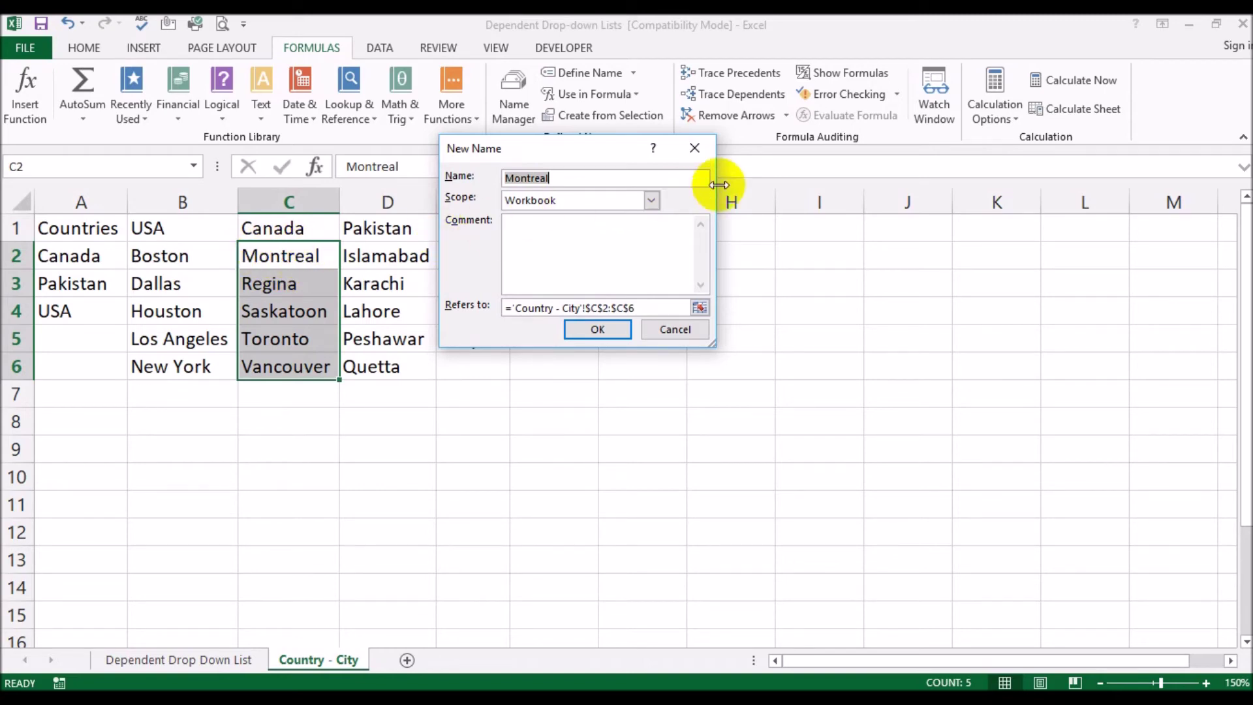
{"action": "key", "text": "BackSpace"}
{"action": "type", "text": "Canad"}
{"action": "left_click", "coordinate": [598, 329]}
Define the name Pakistan for the city range D2:D6
{"action": "left_click_drag", "start_coordinate": [404, 256], "coordinate": [391, 366]}
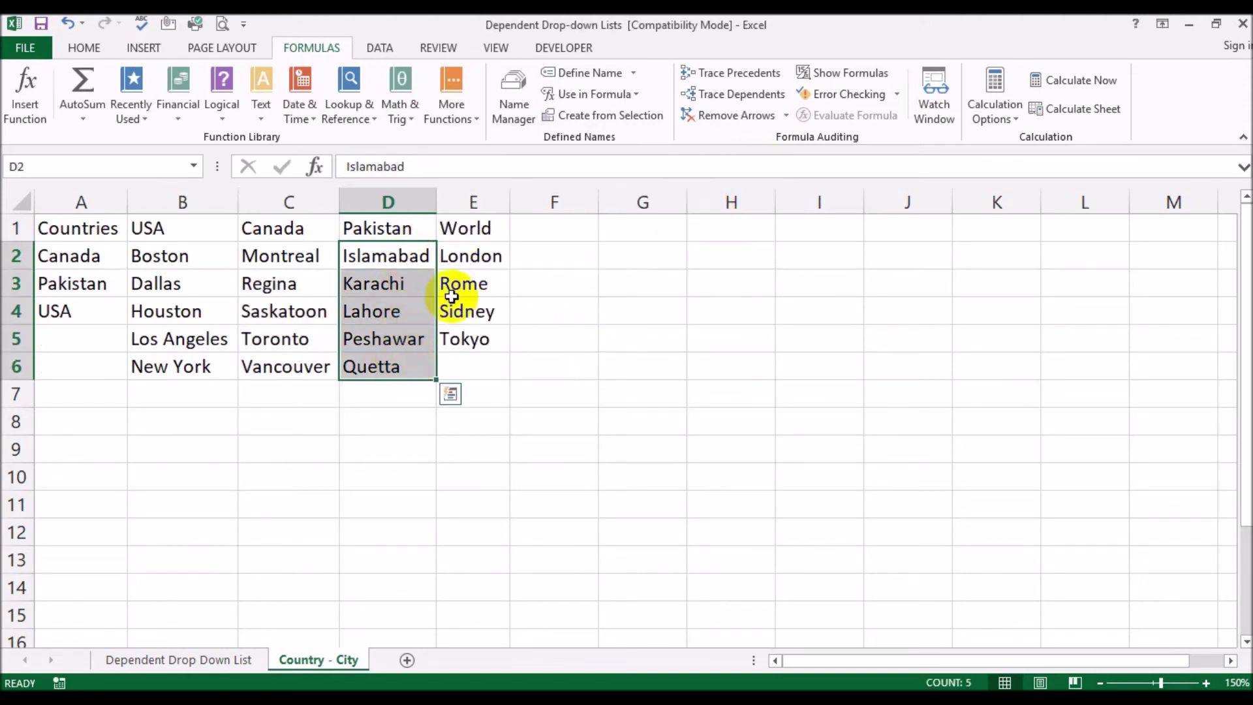
{"action": "left_click", "coordinate": [572, 73]}
{"action": "type", "text": "Pakistan"}
{"action": "key", "text": "Return"}
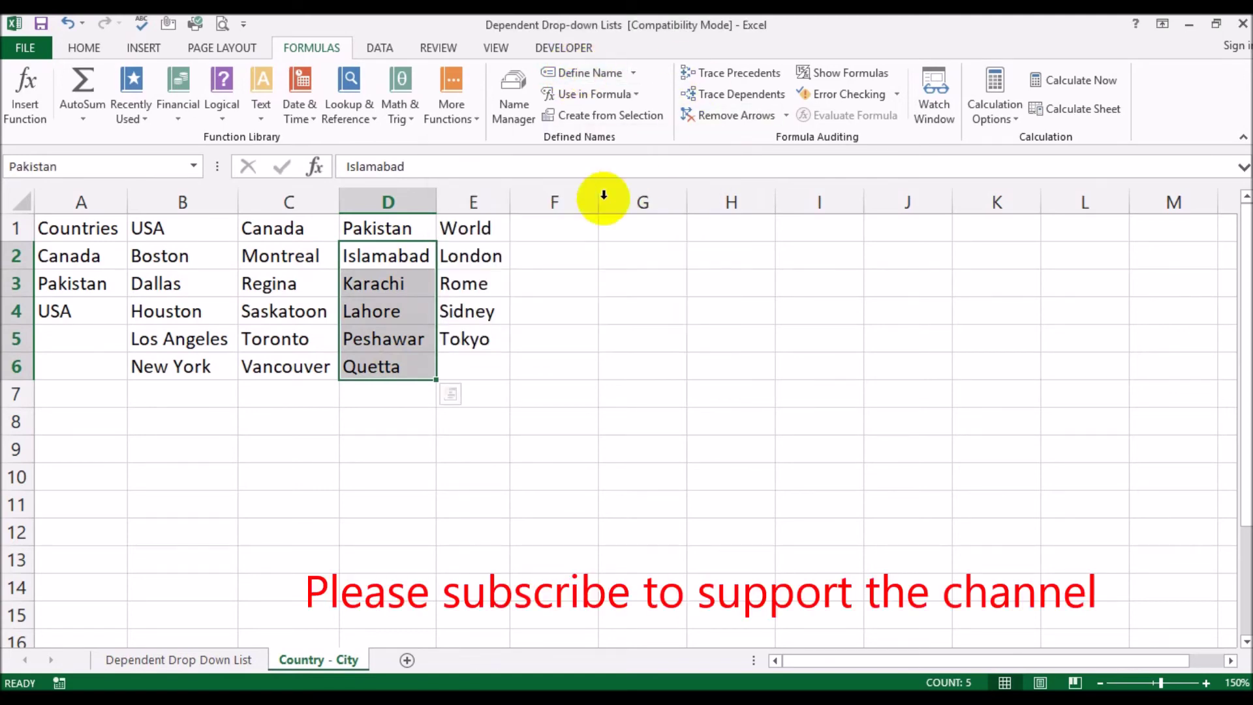
Define the name World for the city range E2:E5
{"action": "left_click_drag", "start_coordinate": [476, 255], "coordinate": [476, 339]}
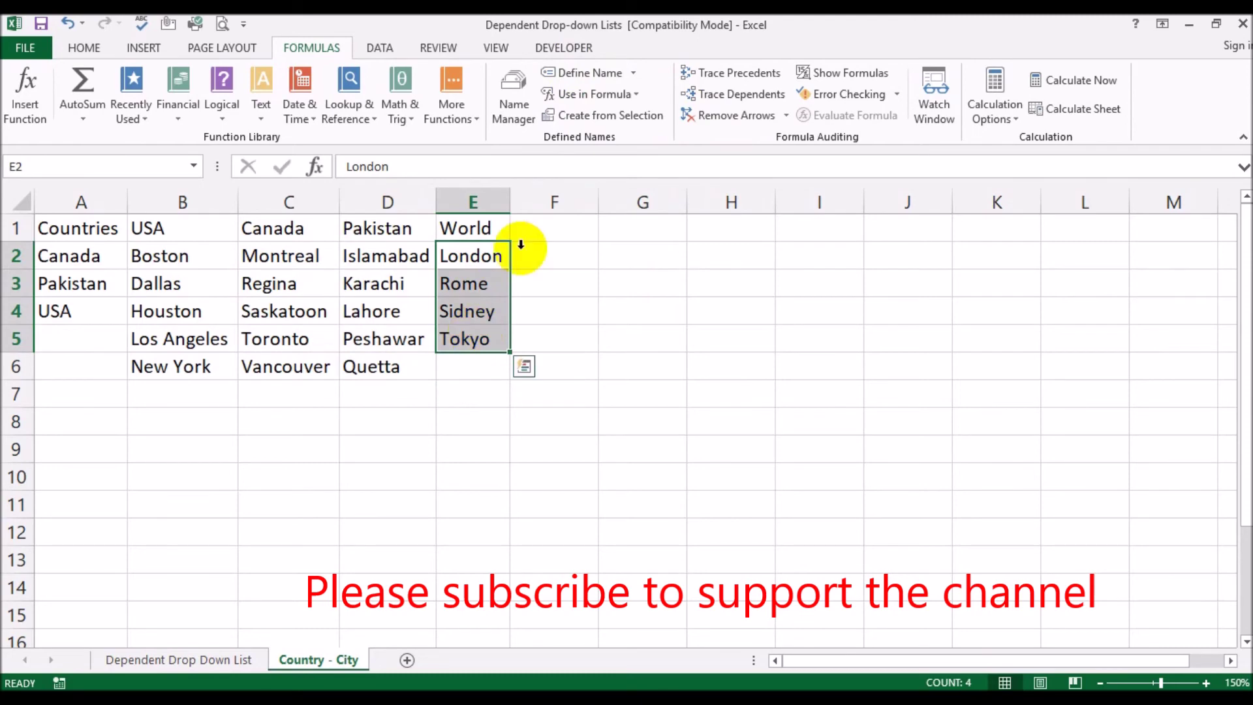
{"action": "left_click", "coordinate": [588, 72]}
{"action": "type", "text": "World"}
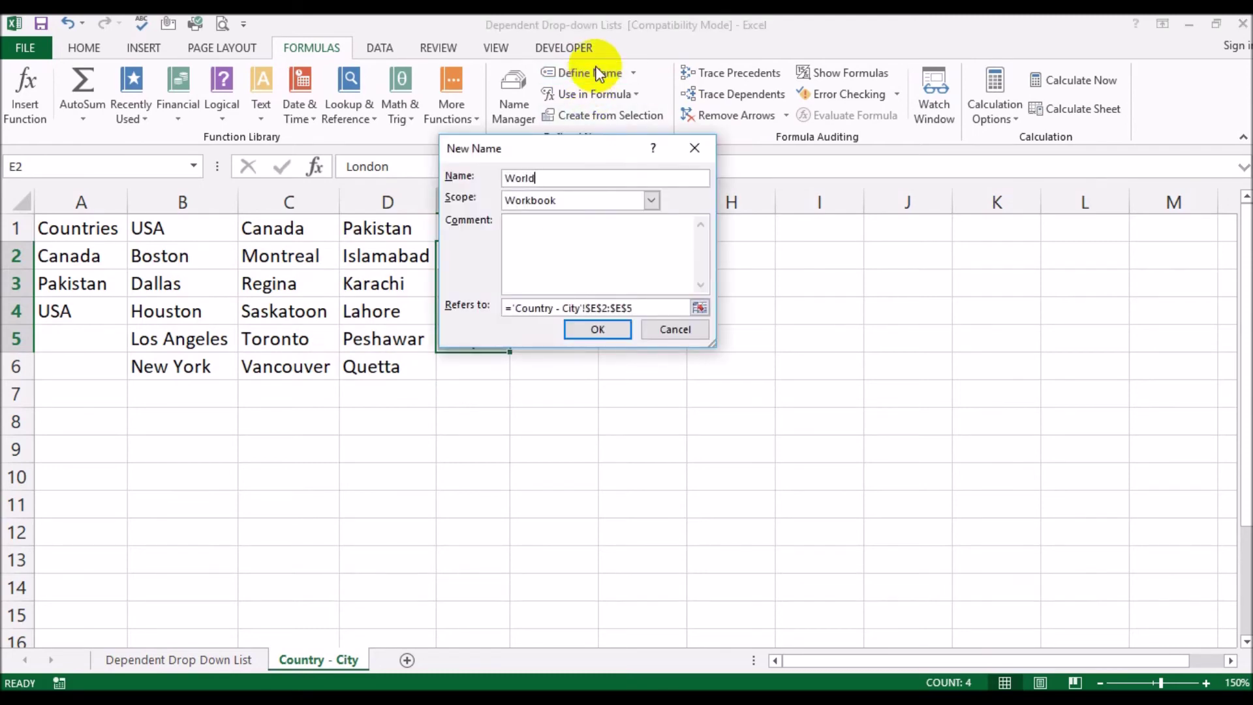
{"action": "left_click", "coordinate": [593, 336]}
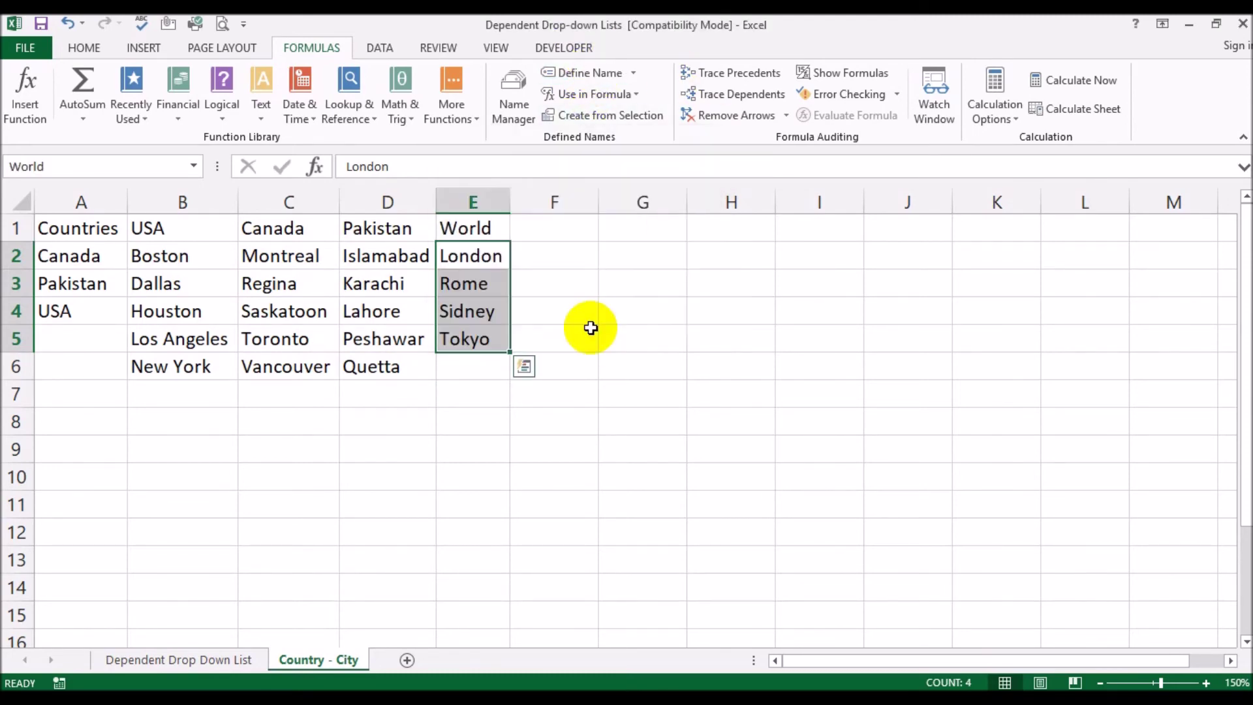
Start a data validation of type List for City cells B2:B10 on the Dependent Drop Down List sheet
{"action": "left_click", "coordinate": [182, 659]}
{"action": "left_click", "coordinate": [229, 548]}
{"action": "left_click_drag", "start_coordinate": [151, 259], "coordinate": [174, 476]}
{"action": "left_click", "coordinate": [389, 50]}
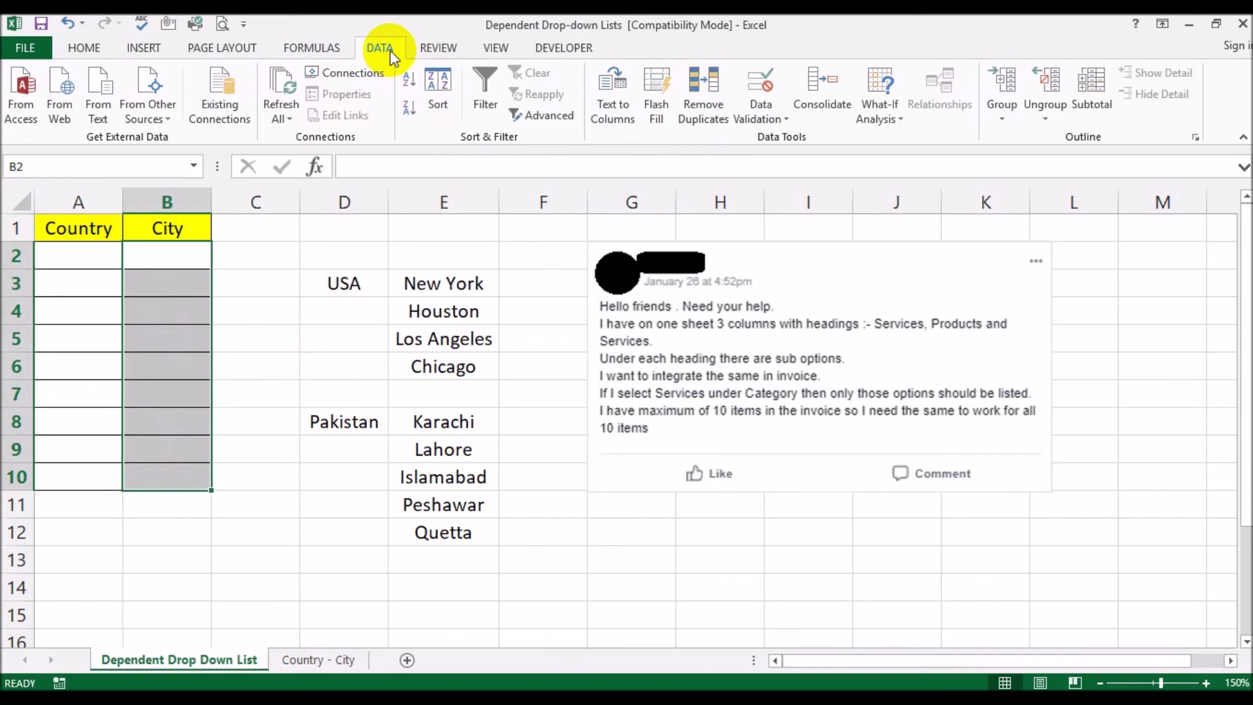
{"action": "left_click", "coordinate": [784, 118]}
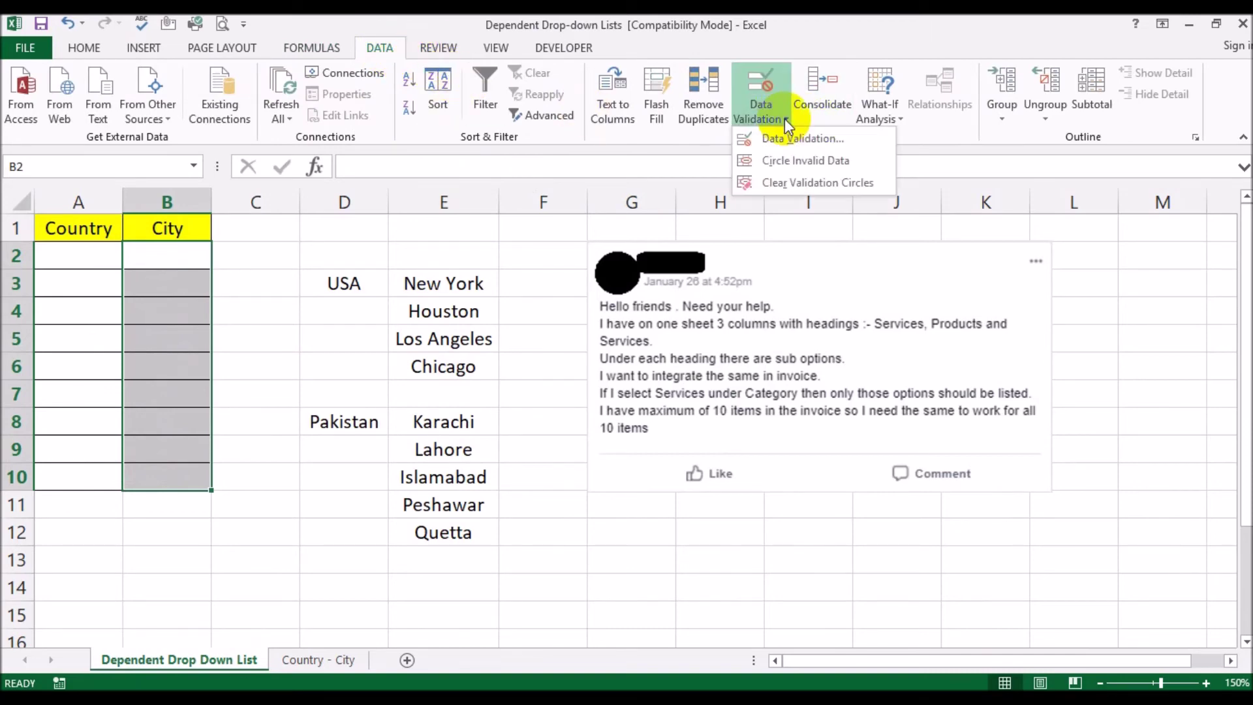
{"action": "left_click", "coordinate": [786, 138]}
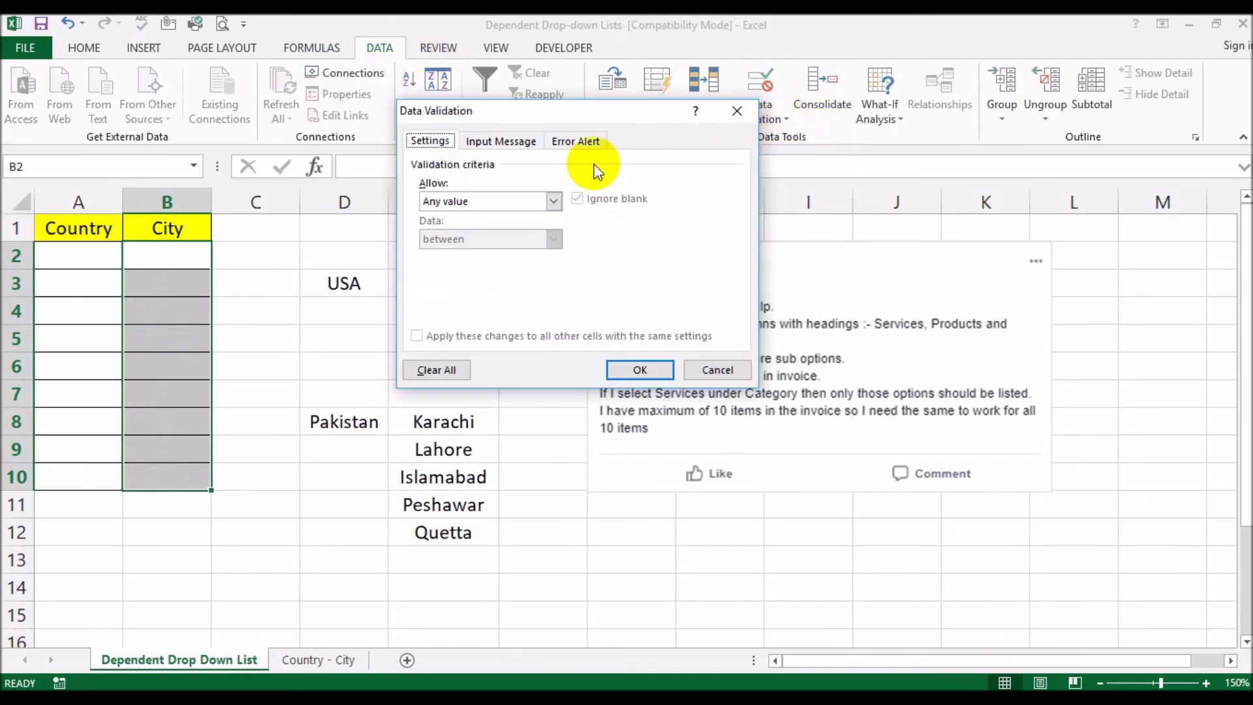
{"action": "left_click", "coordinate": [533, 198]}
{"action": "left_click", "coordinate": [503, 254]}
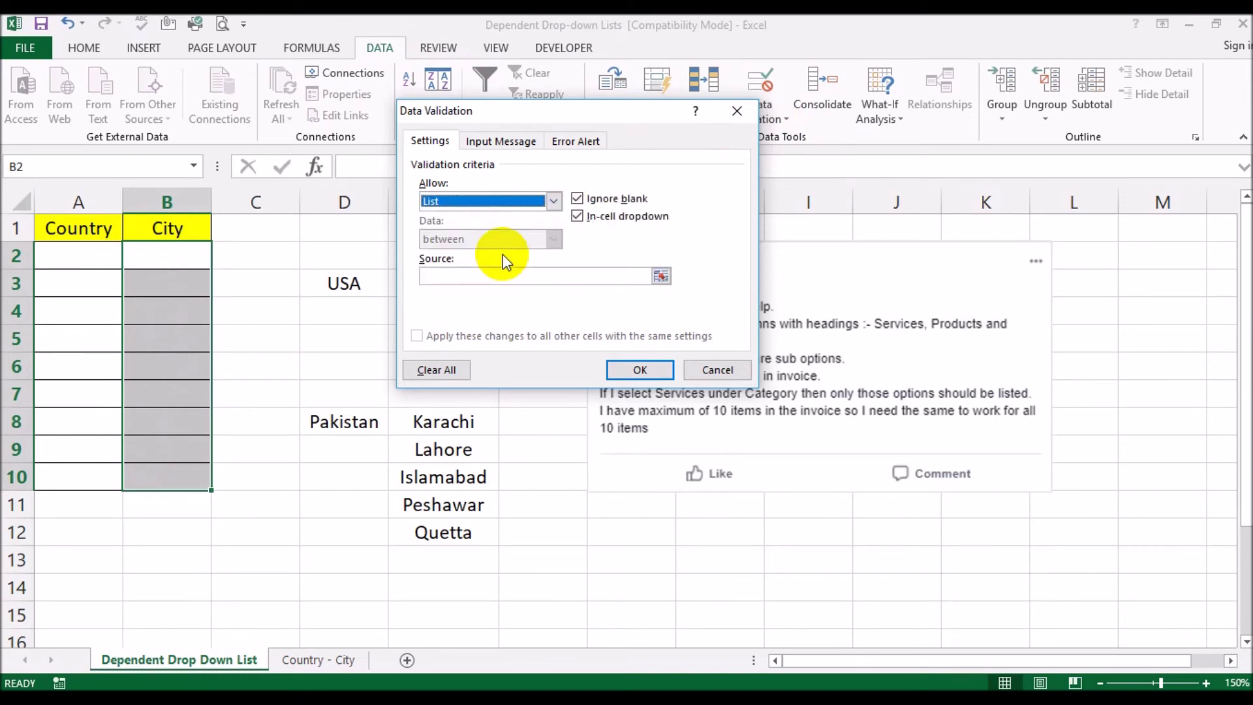
Try the formula =indirect(A2) as the list source for the City cells' validation
{"action": "left_click", "coordinate": [499, 279]}
{"action": "type", "text": "="}
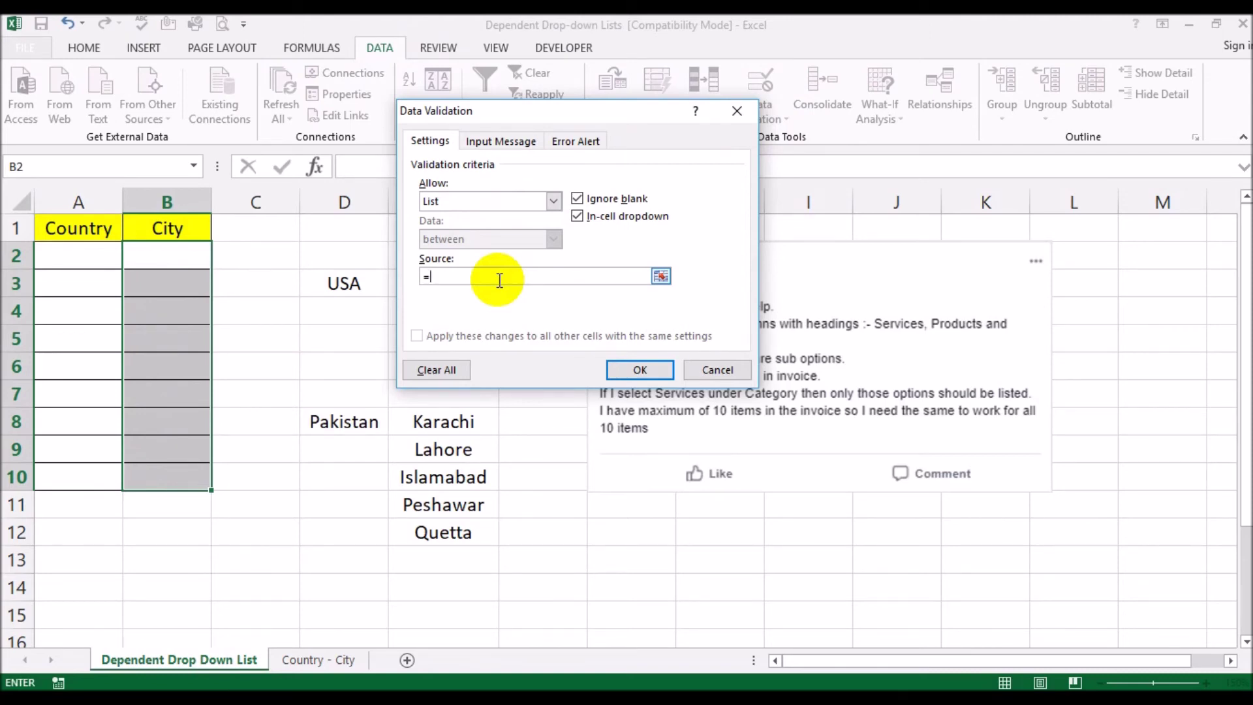
{"action": "type", "text": "ind"}
{"action": "type", "text": "riecr"}
{"action": "key", "text": "BackSpace"}
{"action": "key", "text": "BackSpace"}
{"action": "key", "text": "BackSpace"}
{"action": "key", "text": "BackSpace"}
{"action": "key", "text": "BackSpace"}
{"action": "type", "text": "ired"}
{"action": "type", "text": "a2"}
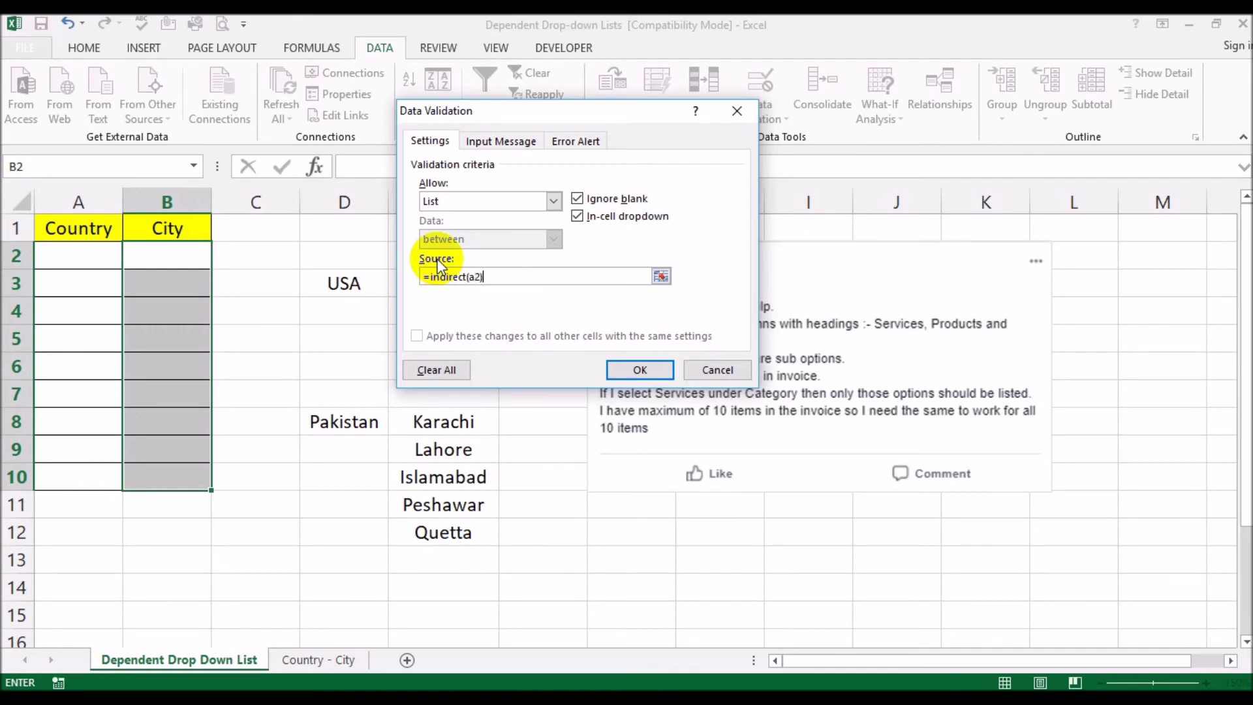
{"action": "key", "text": "BackSpace"}
{"action": "key", "text": "BackSpace"}
{"action": "key", "text": "BackSpace"}
{"action": "type", "text": "A2"}
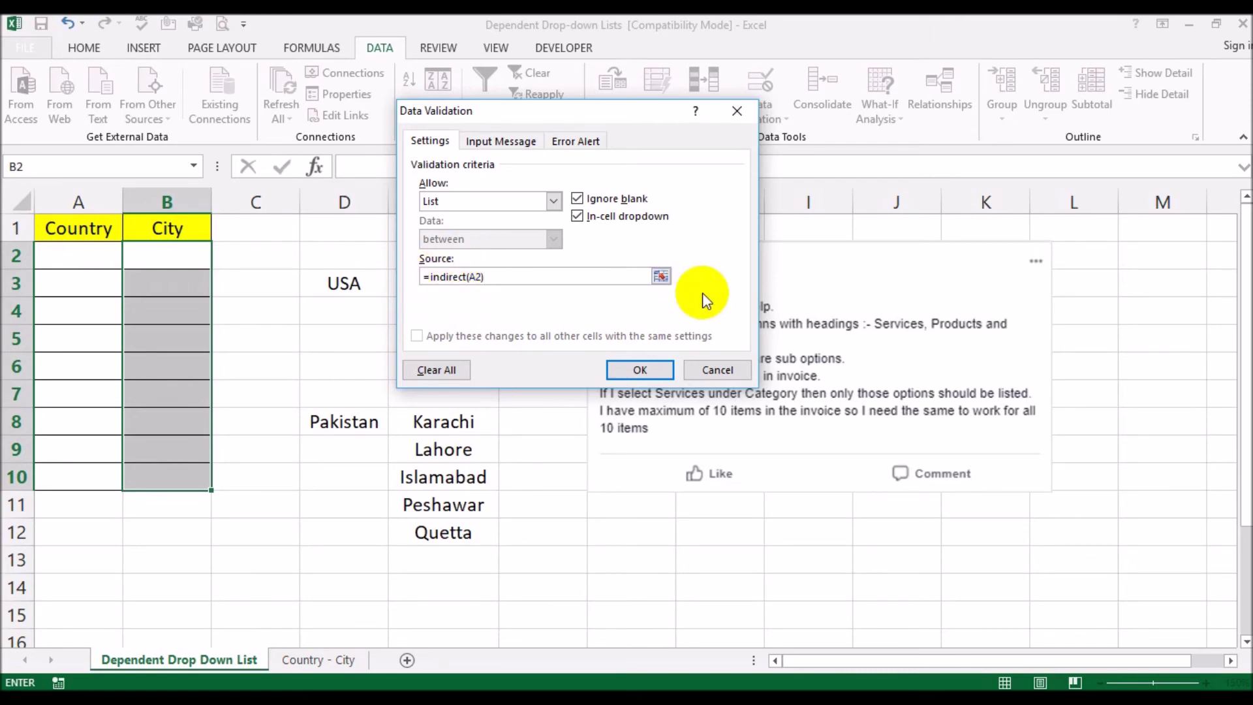
{"action": "key", "text": "Return"}
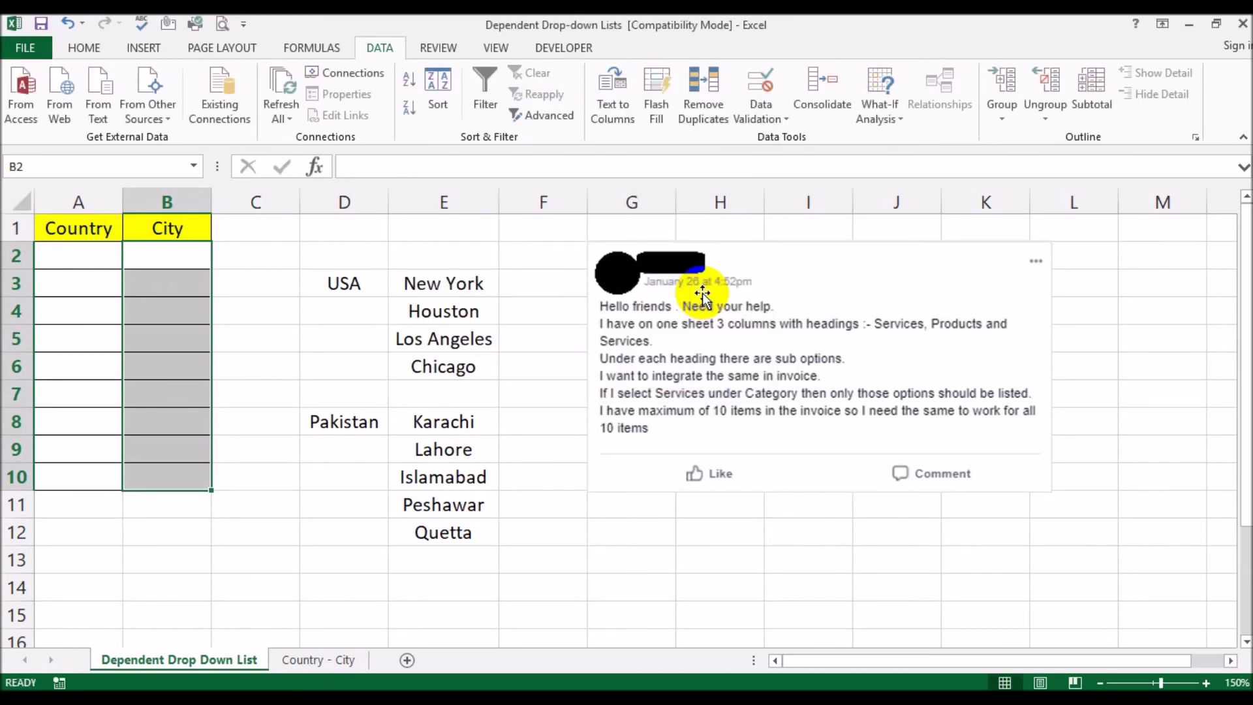
Choose Canada from the drop-down list in Country cell A2
{"action": "left_click", "coordinate": [99, 255]}
{"action": "left_click", "coordinate": [130, 262]}
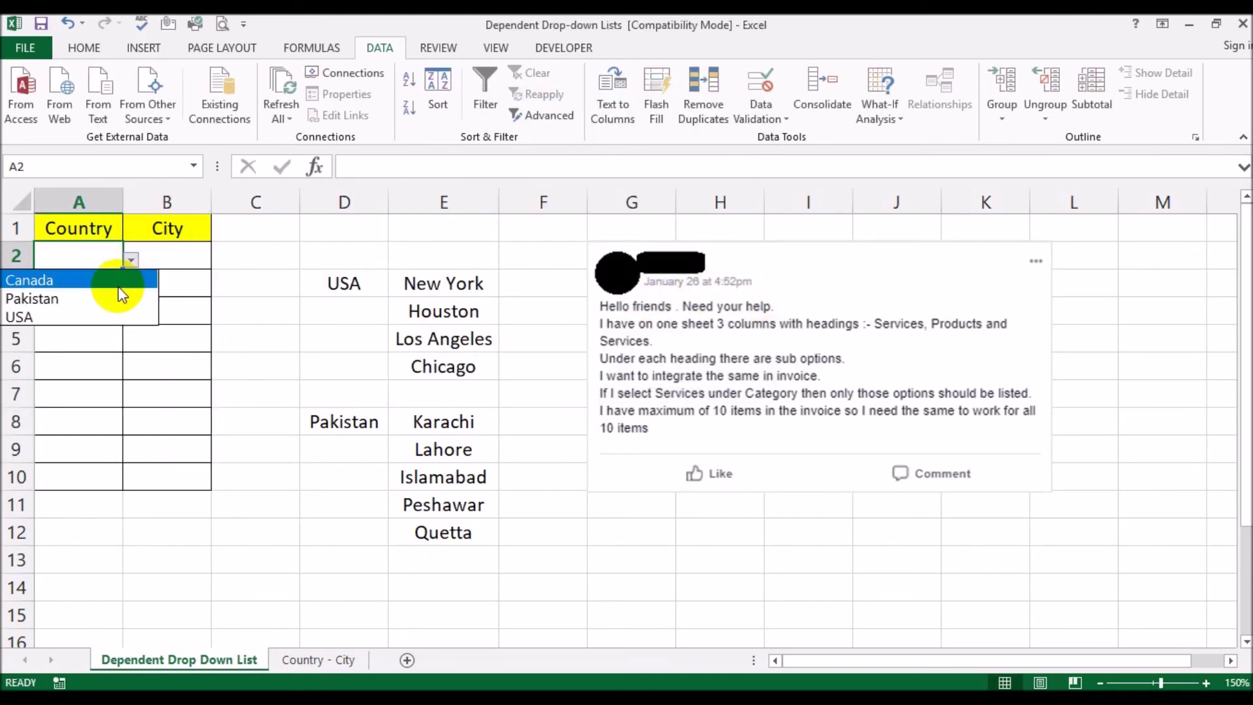
{"action": "left_click", "coordinate": [117, 282]}
Try a List validation with the source =canada on City cell B2, and discard it without applying
{"action": "left_click", "coordinate": [168, 257]}
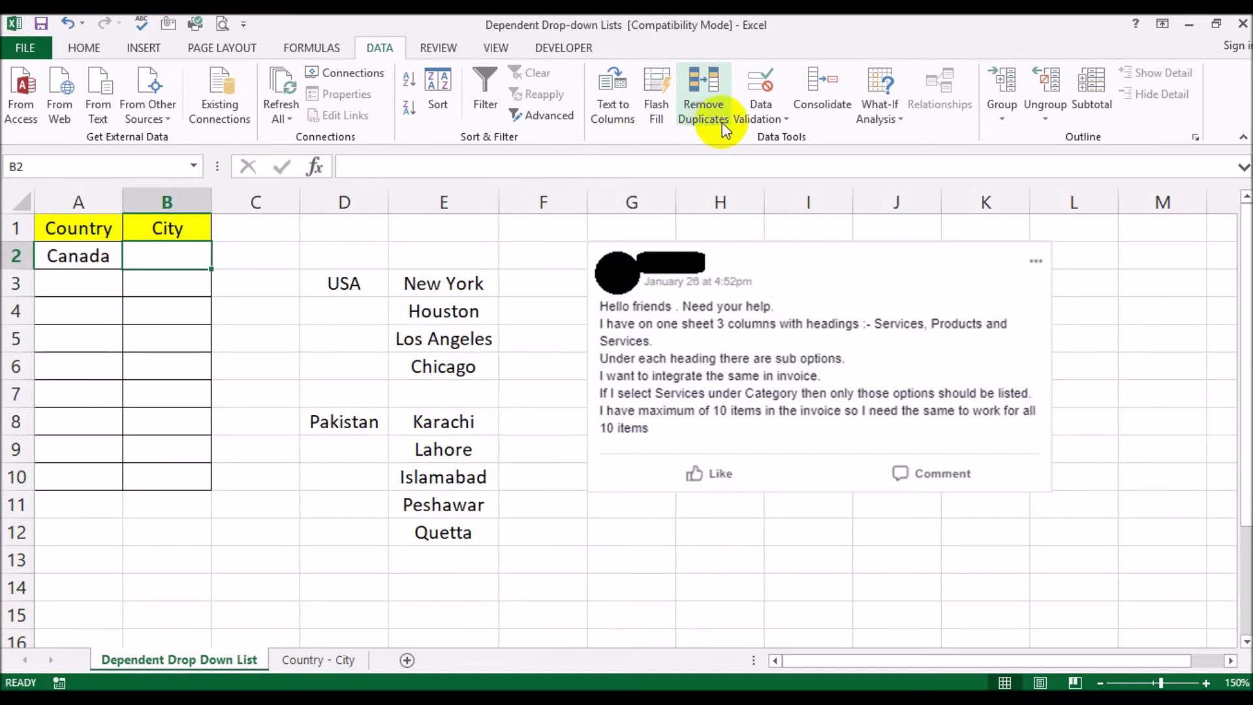
{"action": "left_click", "coordinate": [785, 123]}
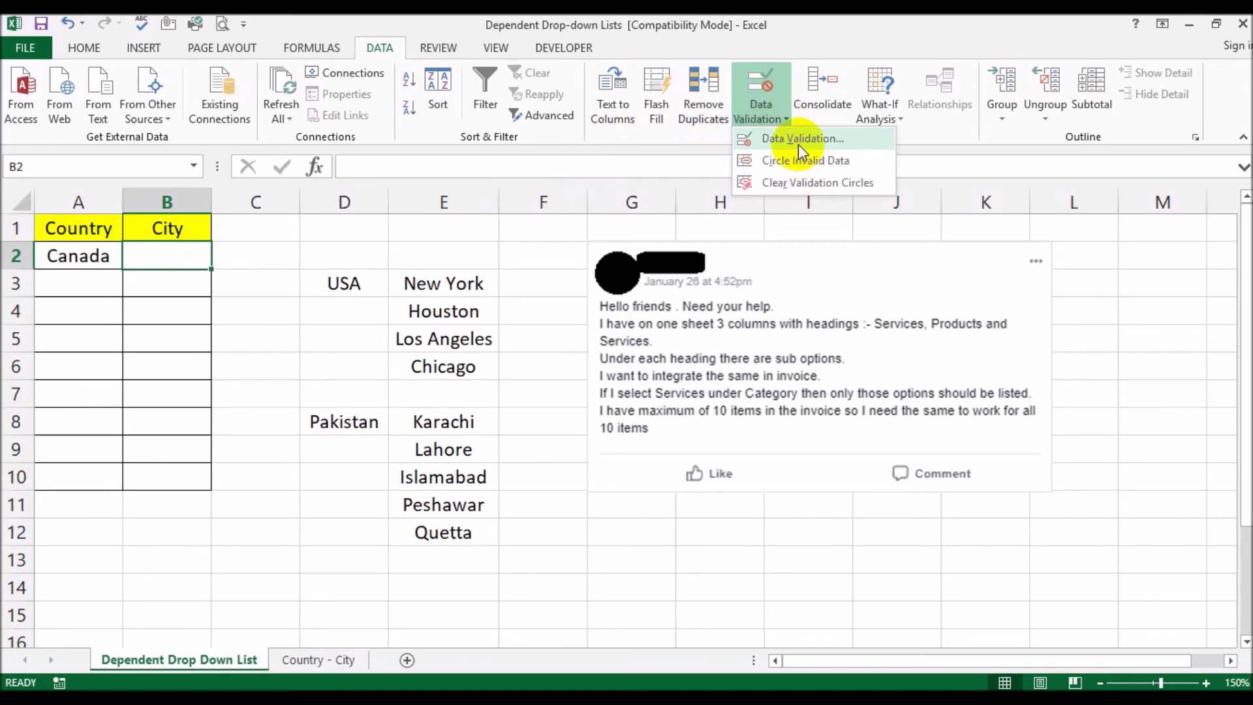
{"action": "left_click", "coordinate": [797, 141]}
{"action": "left_click", "coordinate": [482, 202]}
{"action": "left_click", "coordinate": [481, 249]}
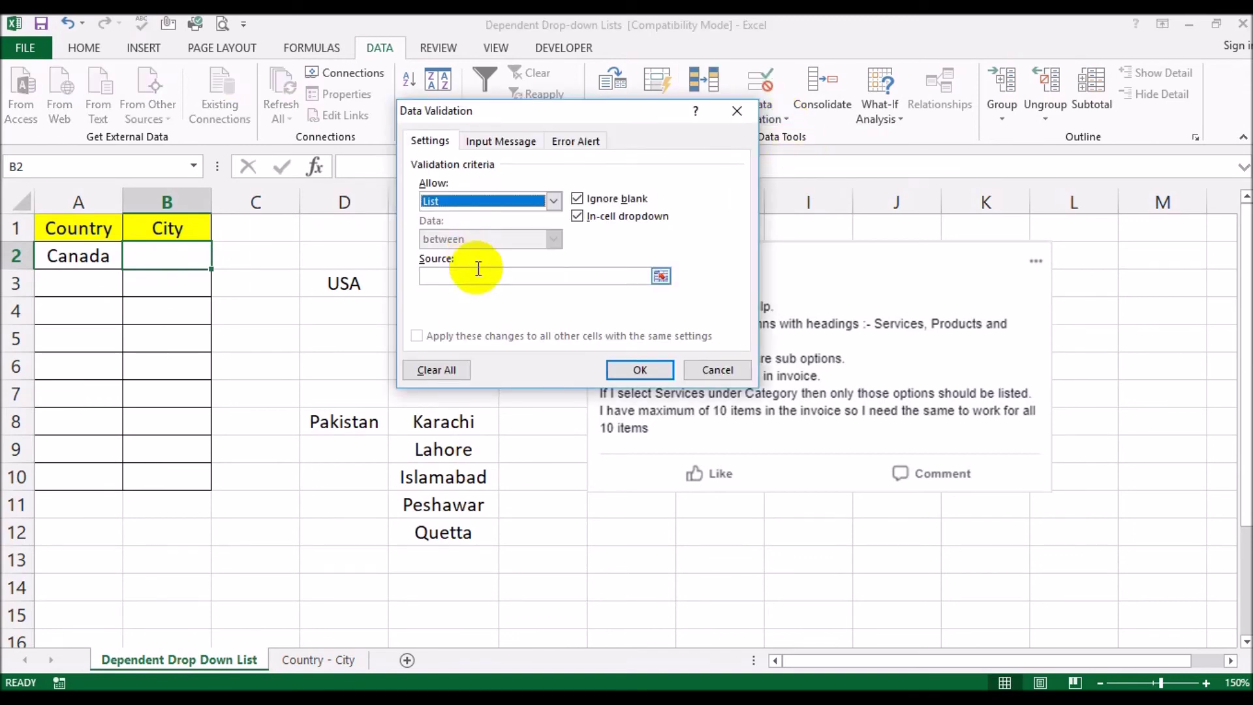
{"action": "left_click", "coordinate": [485, 277]}
{"action": "type", "text": "=canada"}
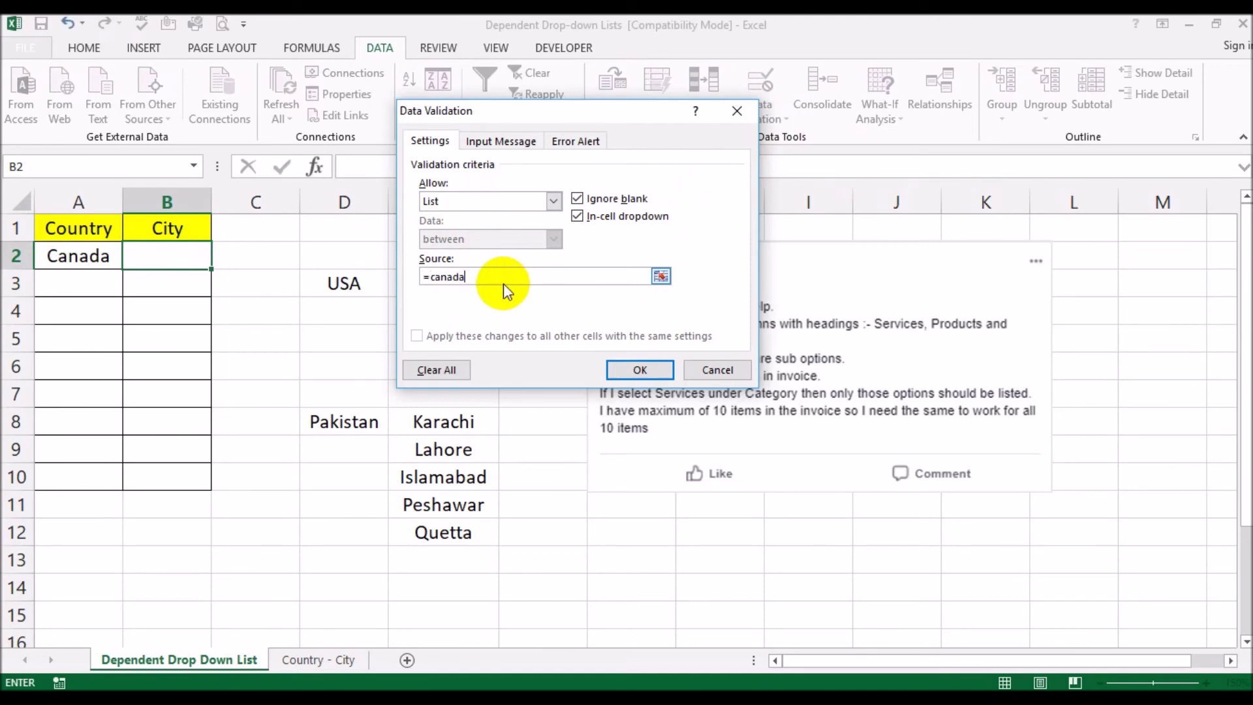
{"action": "left_click", "coordinate": [726, 369]}
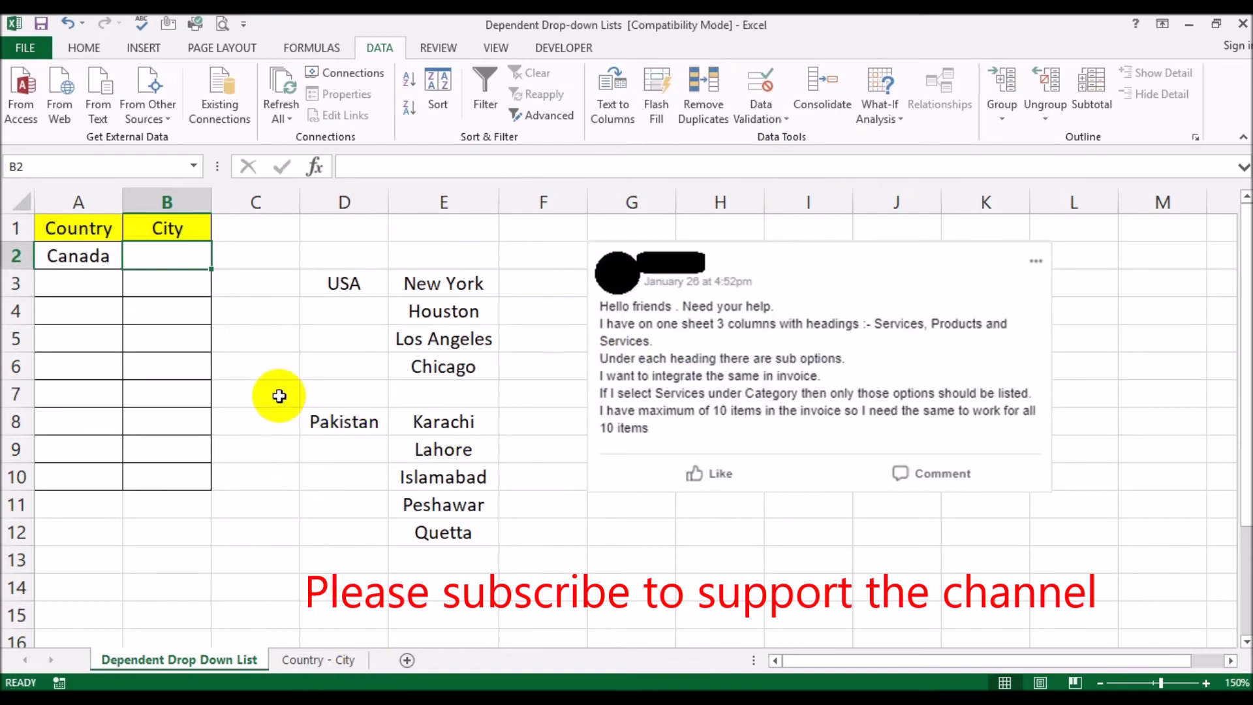
Check the Canada cities on the Country - City sheet and return to the Dependent Drop Down List sheet
{"action": "left_click", "coordinate": [316, 660]}
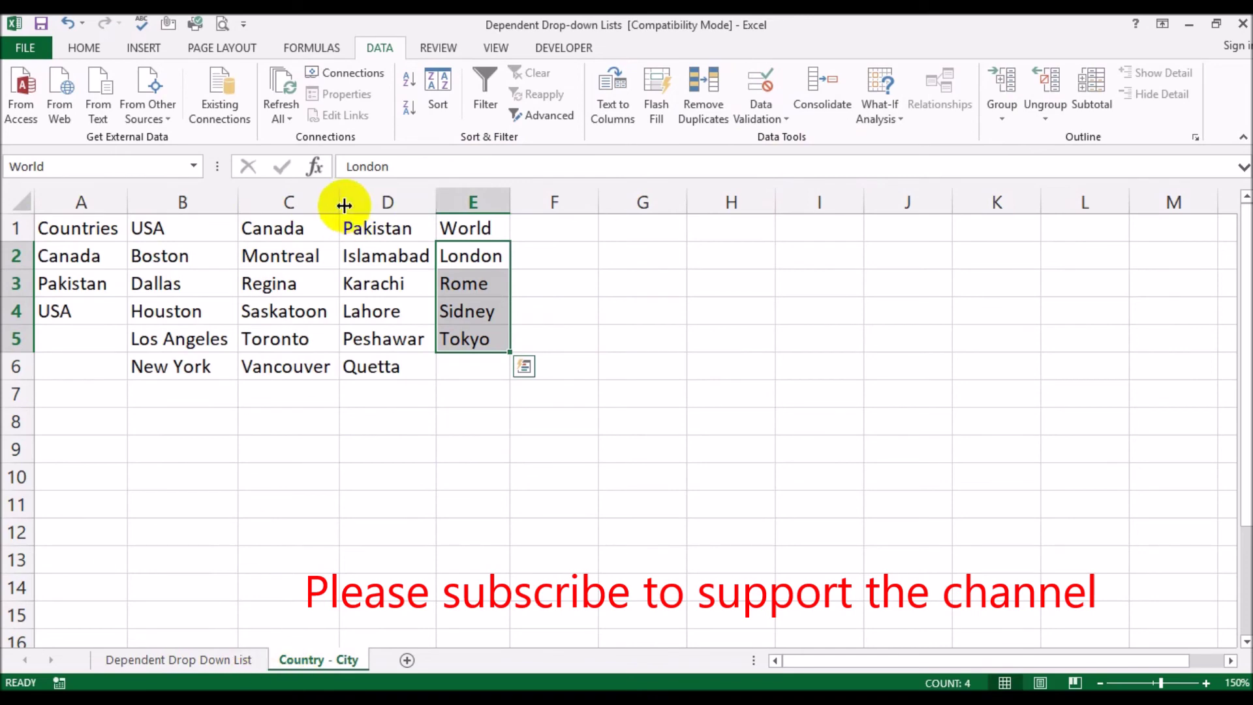
{"action": "left_click", "coordinate": [236, 662]}
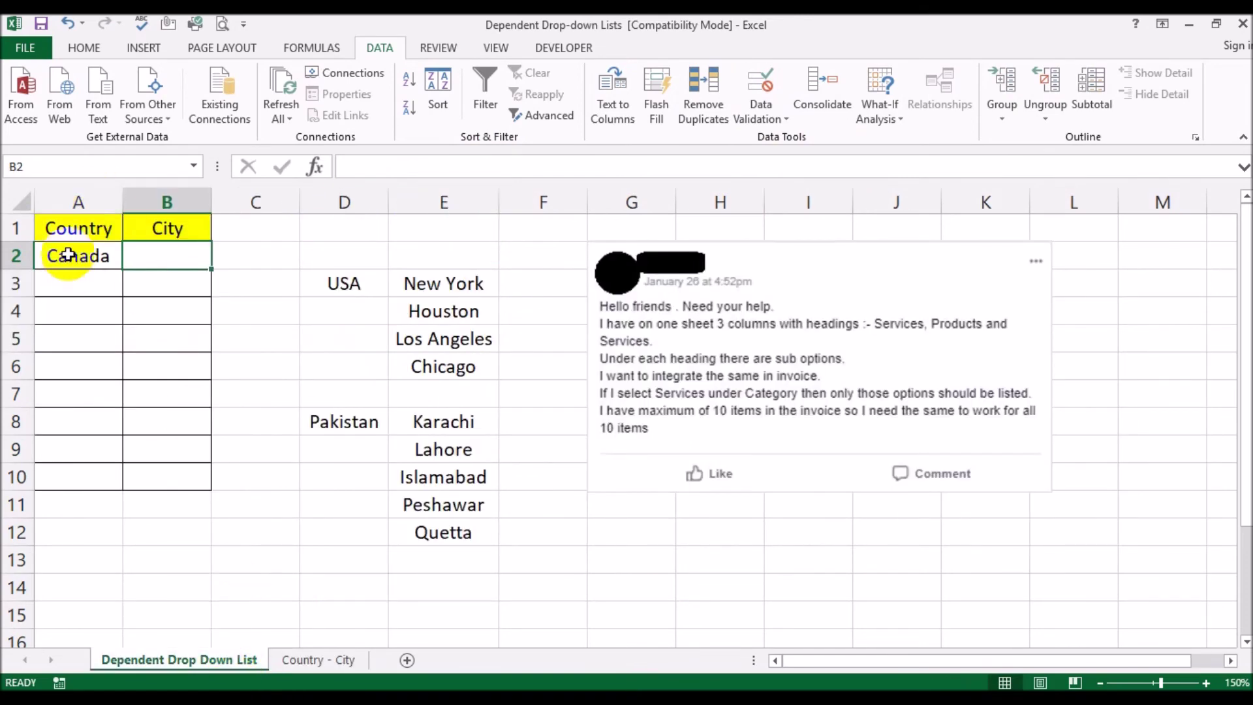
Clear the country from cell A2 under the Country heading
{"action": "left_click", "coordinate": [68, 257]}
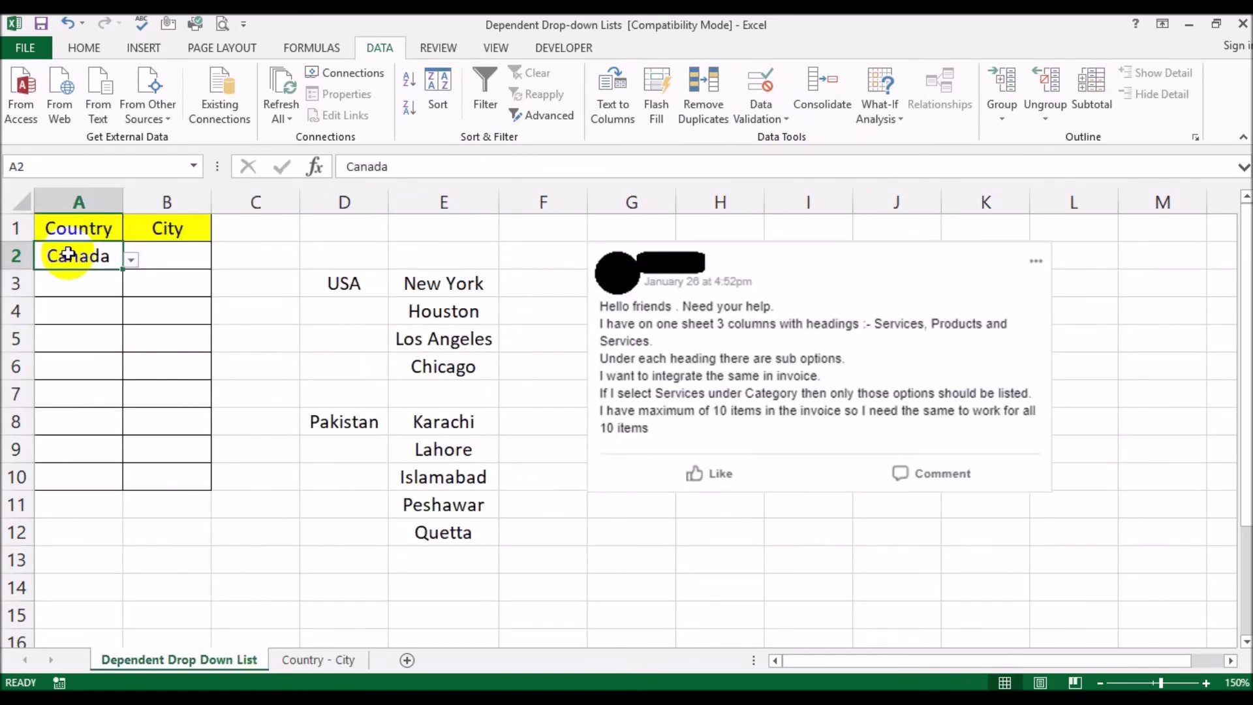
{"action": "left_click", "coordinate": [130, 261]}
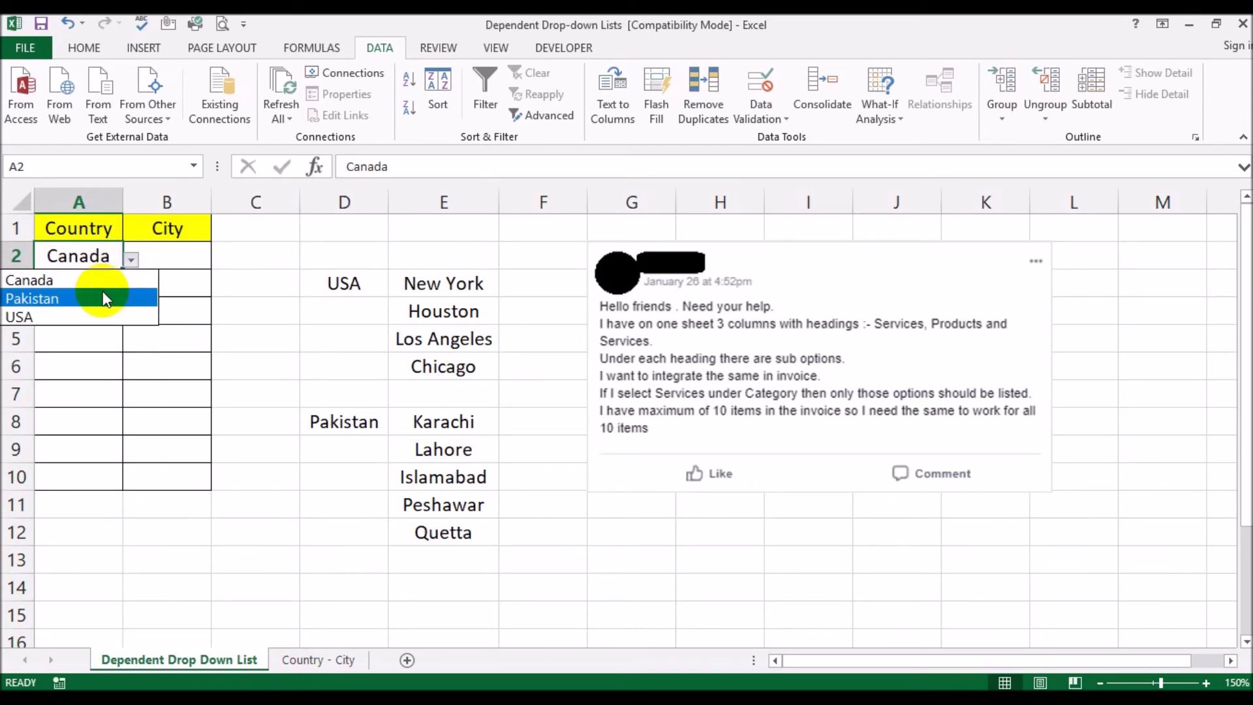
{"action": "left_click", "coordinate": [239, 262]}
{"action": "key", "text": "Delete"}
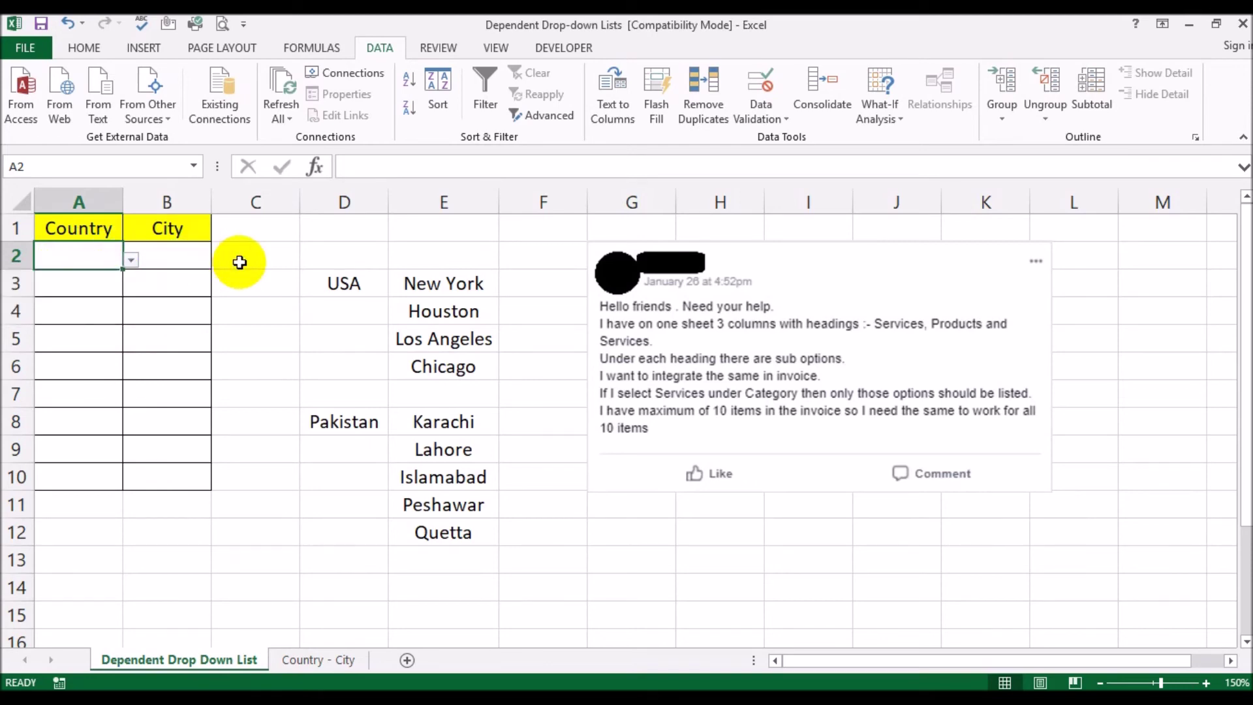
Apply List validation with the source =indirect(A2) to City cells B2:B10, continuing even though A2 is empty
{"action": "left_click_drag", "start_coordinate": [174, 256], "coordinate": [164, 476]}
{"action": "left_click", "coordinate": [761, 111]}
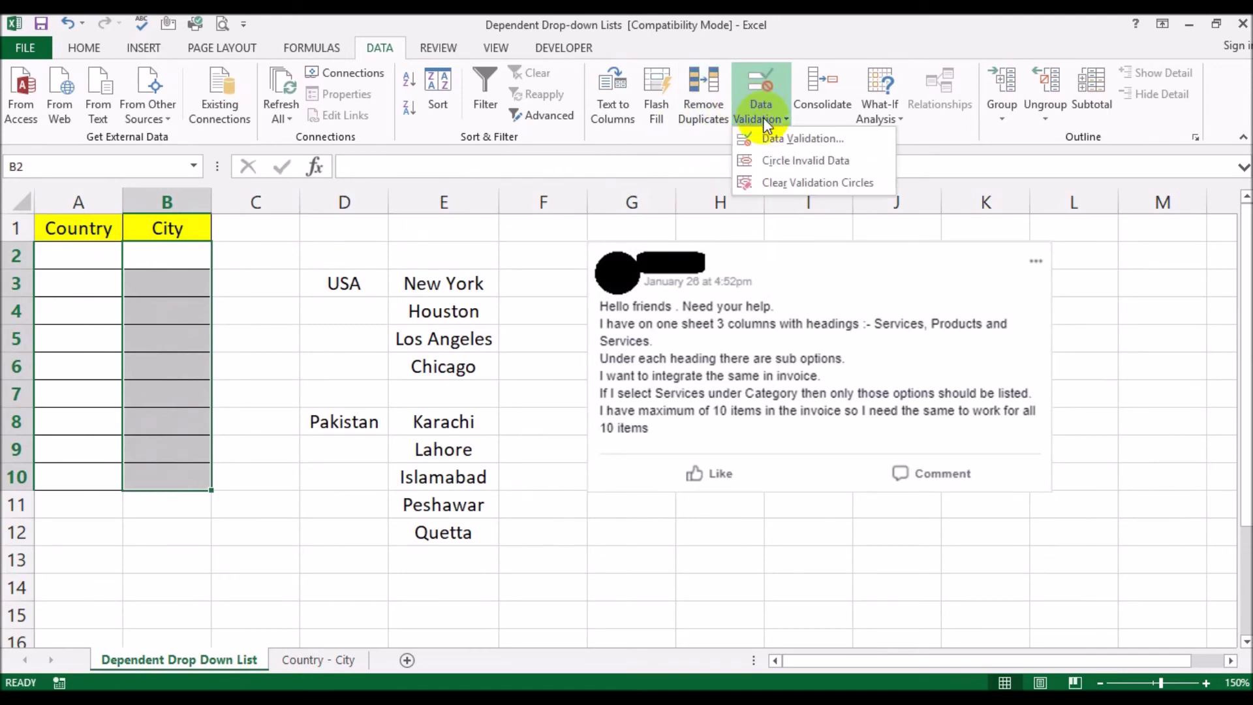
{"action": "left_click", "coordinate": [766, 136]}
{"action": "left_click", "coordinate": [522, 203]}
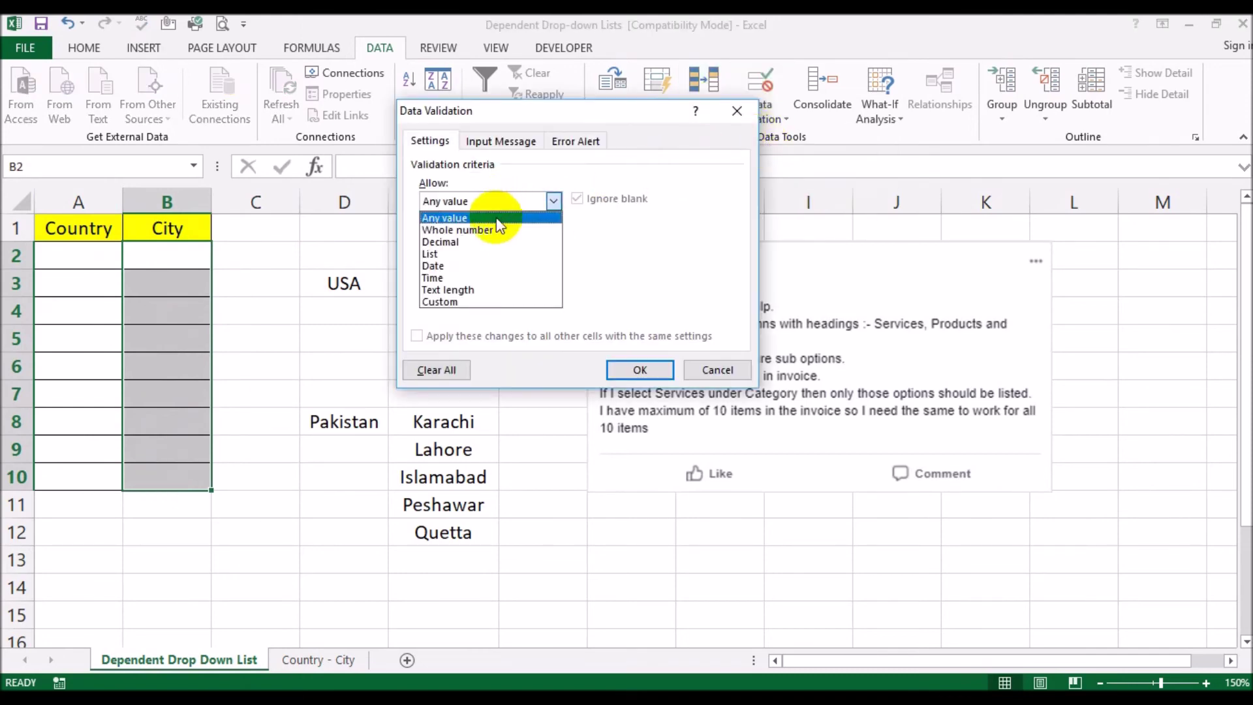
{"action": "left_click", "coordinate": [490, 251]}
{"action": "left_click", "coordinate": [496, 276]}
{"action": "type", "text": "="}
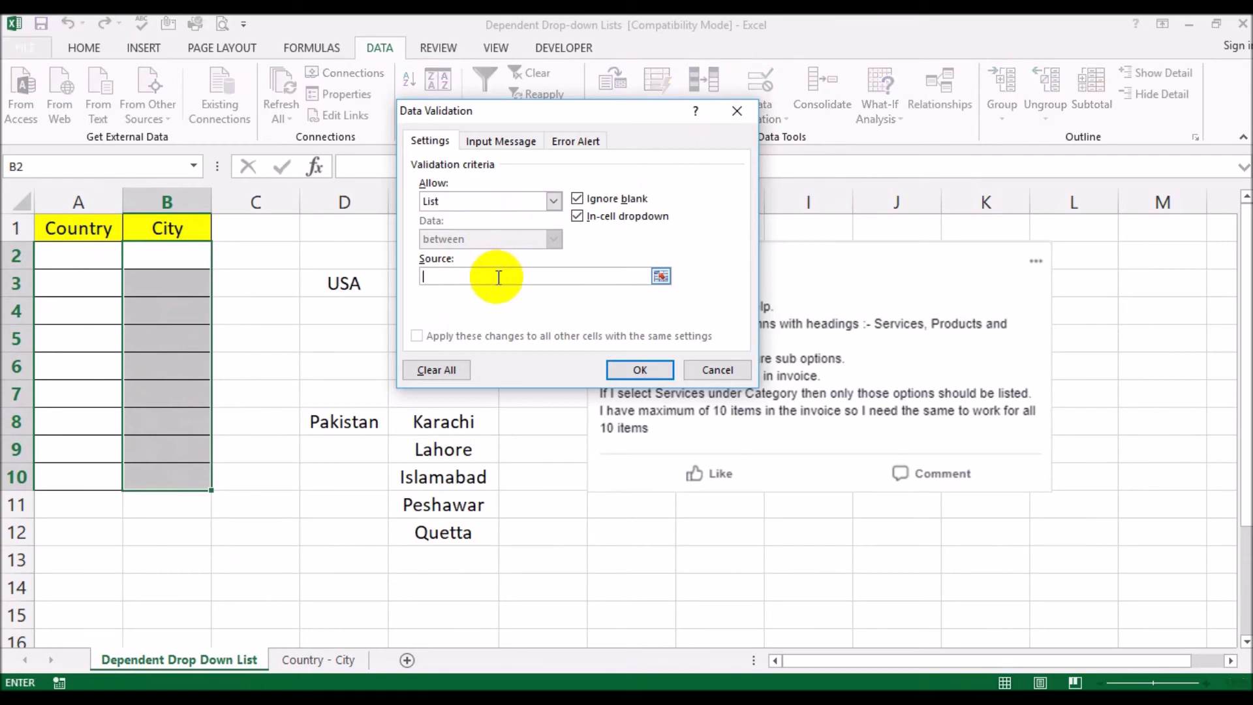
{"action": "type", "text": "indirect(A2"}
{"action": "left_click", "coordinate": [642, 370]}
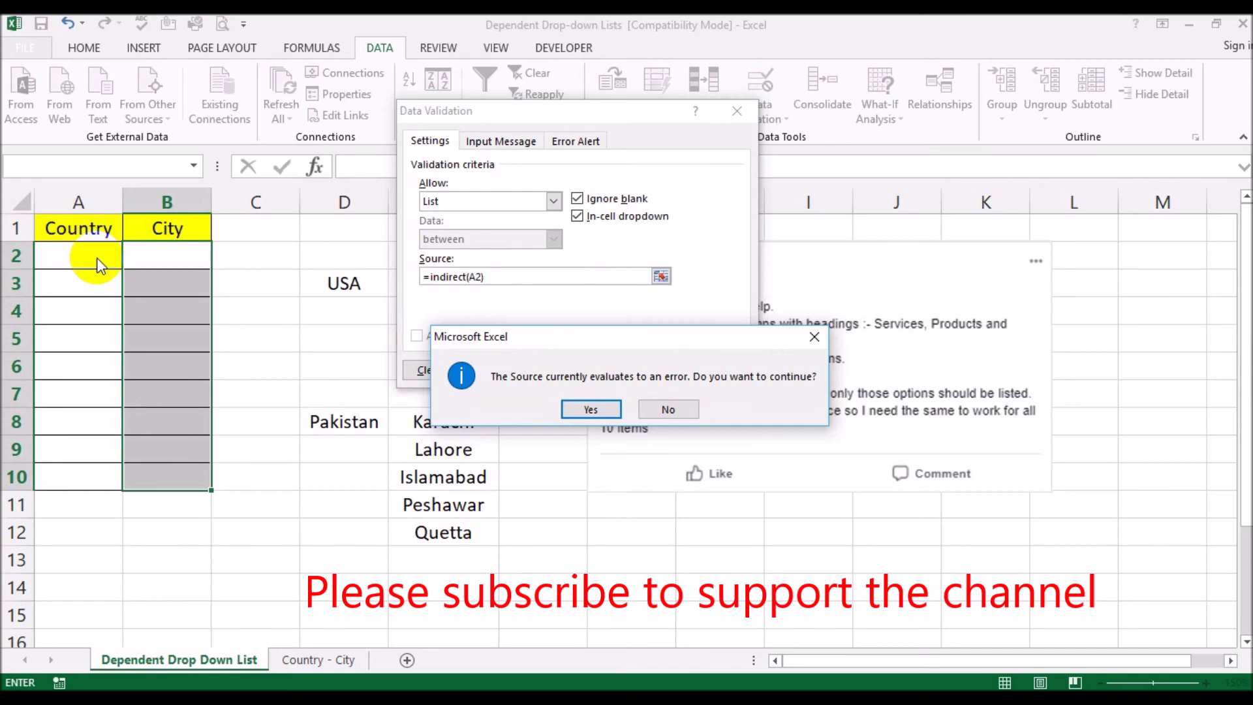
{"action": "left_click", "coordinate": [600, 408]}
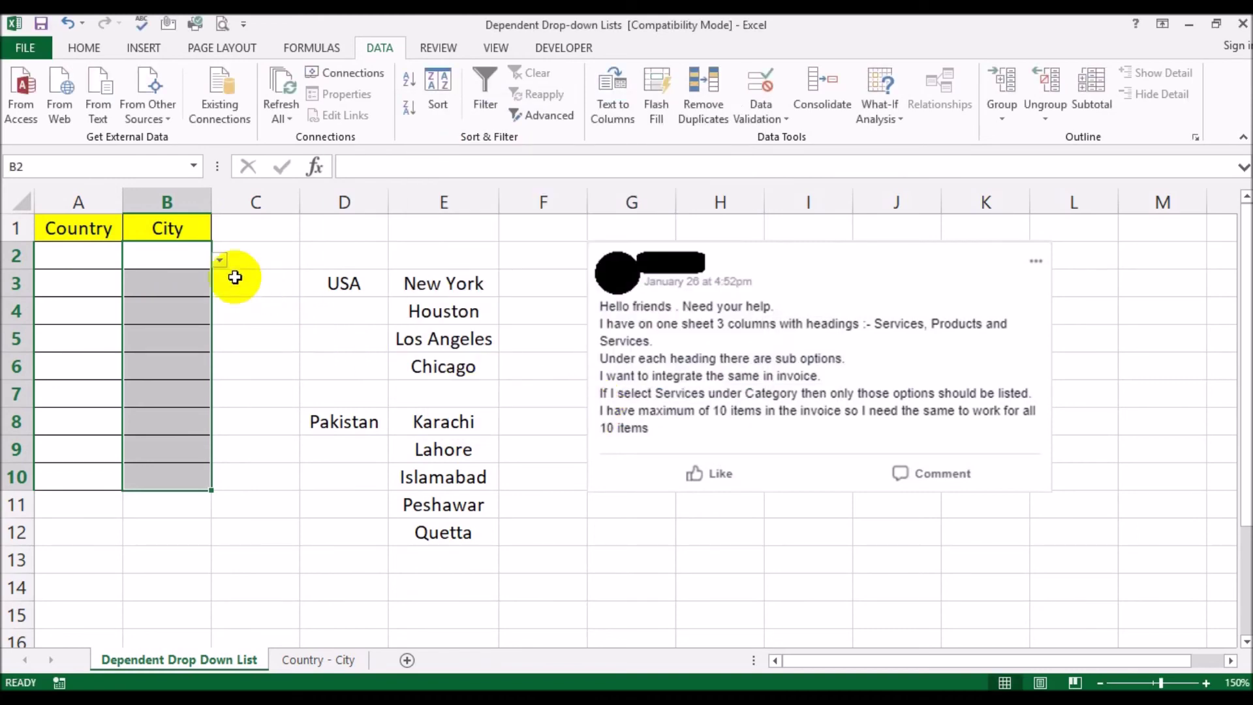
Choose Canada from the drop-down list in the emptied Country cell A2
{"action": "left_click", "coordinate": [65, 255]}
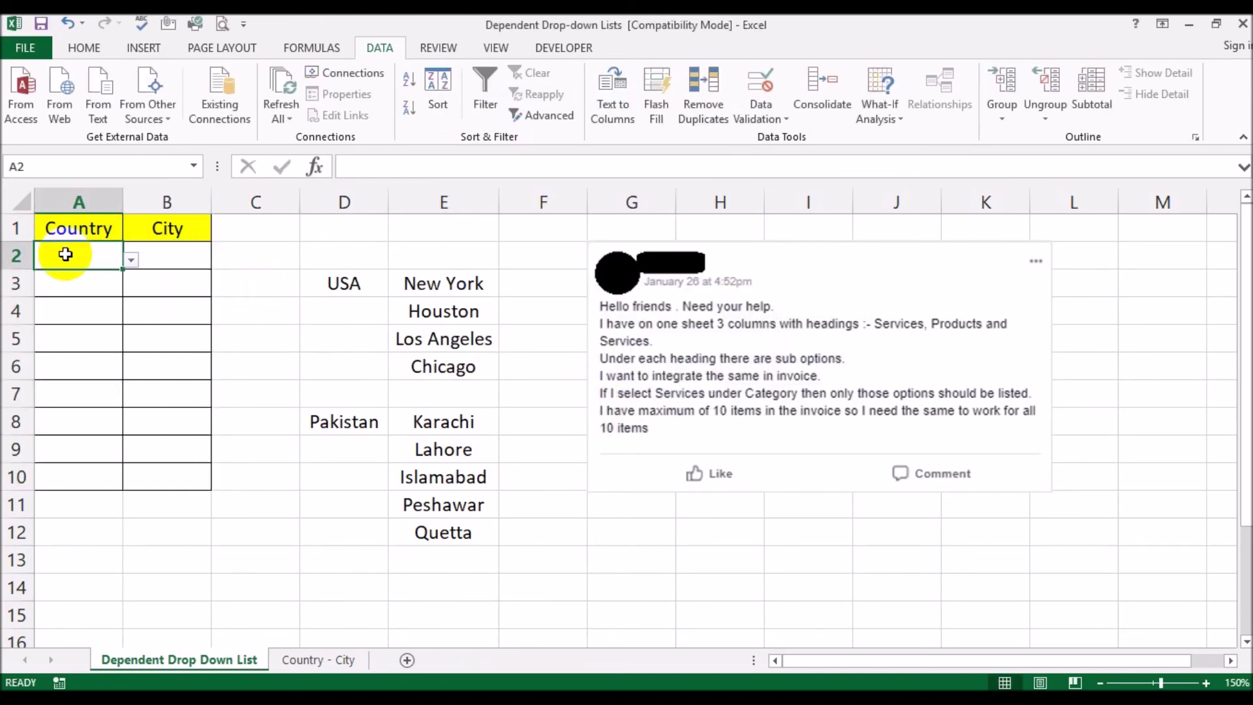
{"action": "left_click", "coordinate": [131, 261]}
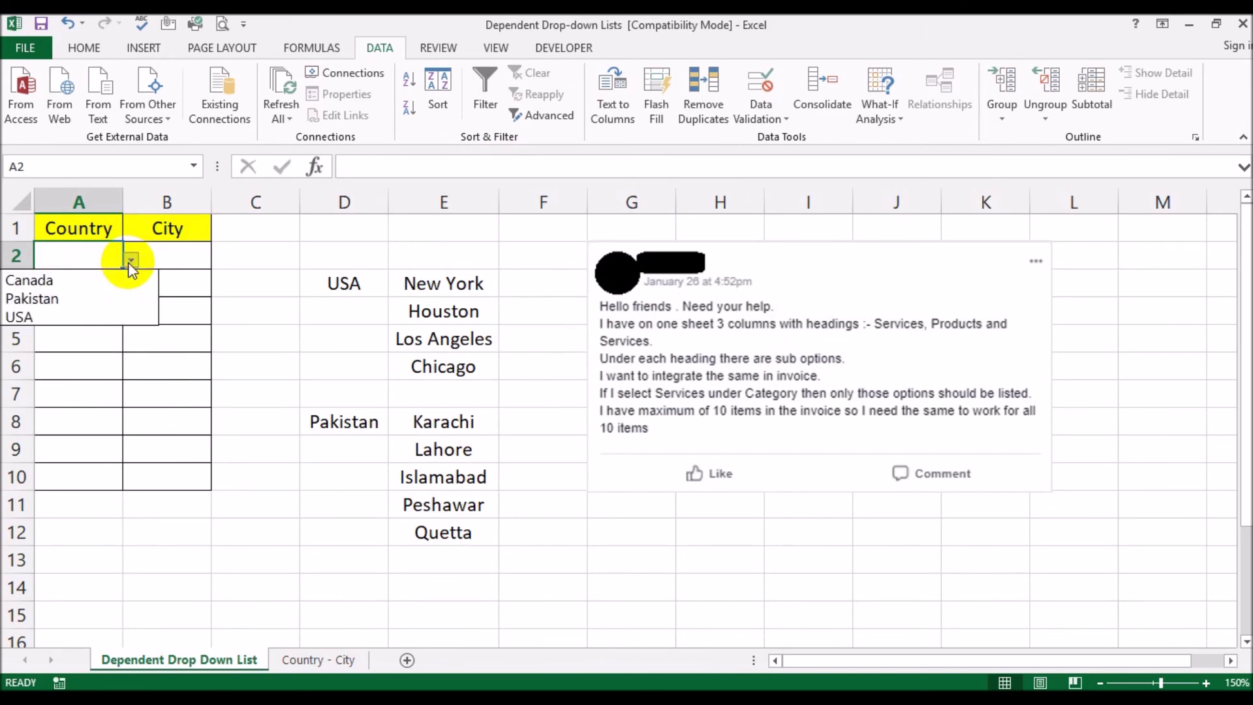
{"action": "left_click", "coordinate": [103, 280]}
Check the Canada city range C2:C6 on the Country - City sheet and return to the Dependent Drop Down List sheet
{"action": "left_click", "coordinate": [173, 257]}
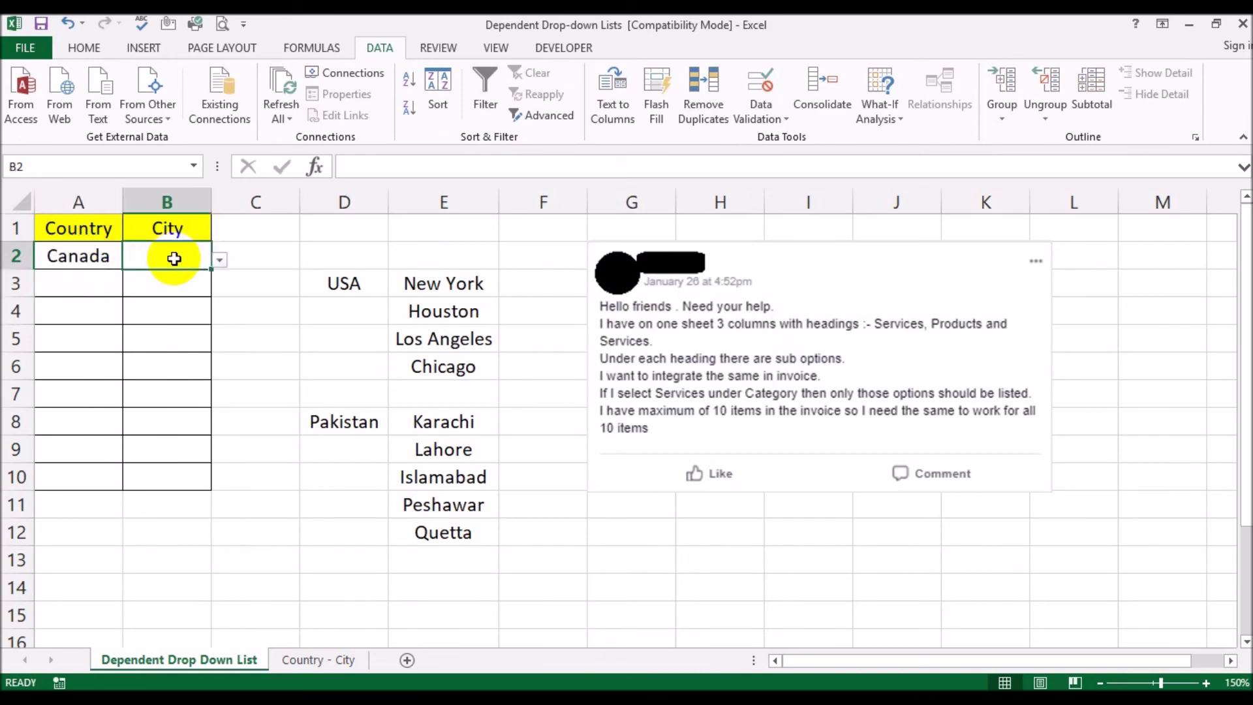
{"action": "left_click", "coordinate": [312, 660]}
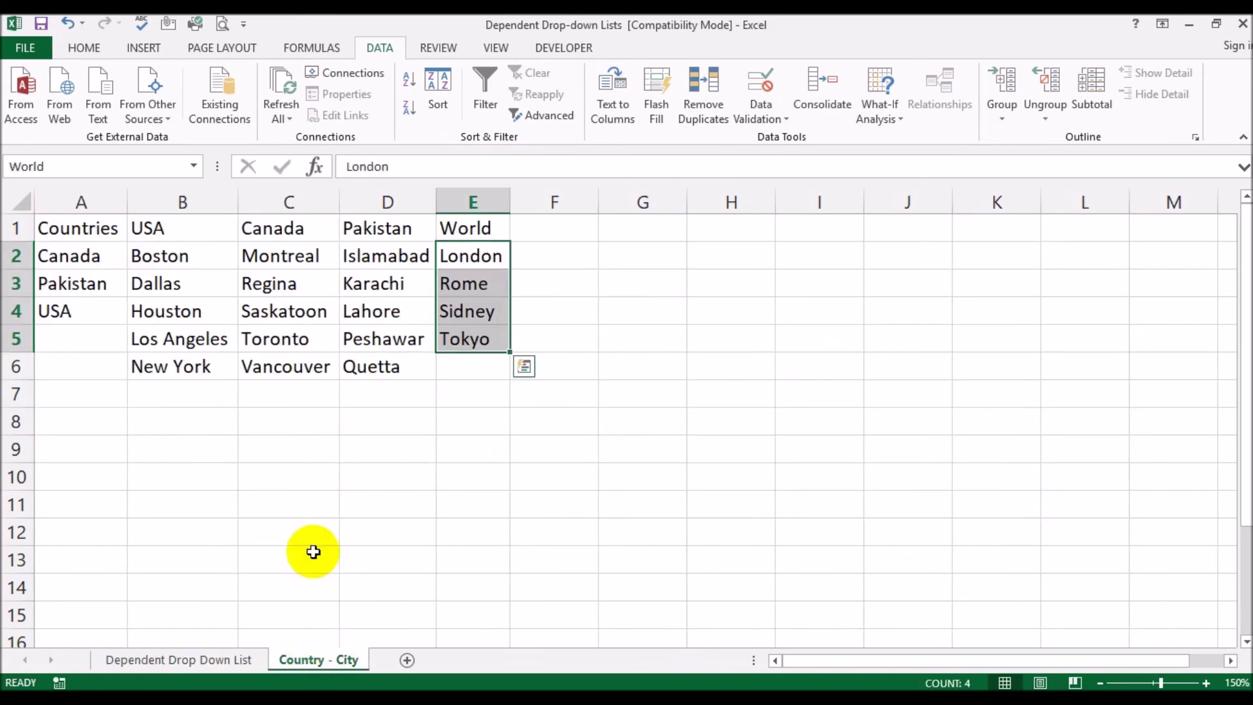
{"action": "left_click_drag", "start_coordinate": [307, 259], "coordinate": [295, 365]}
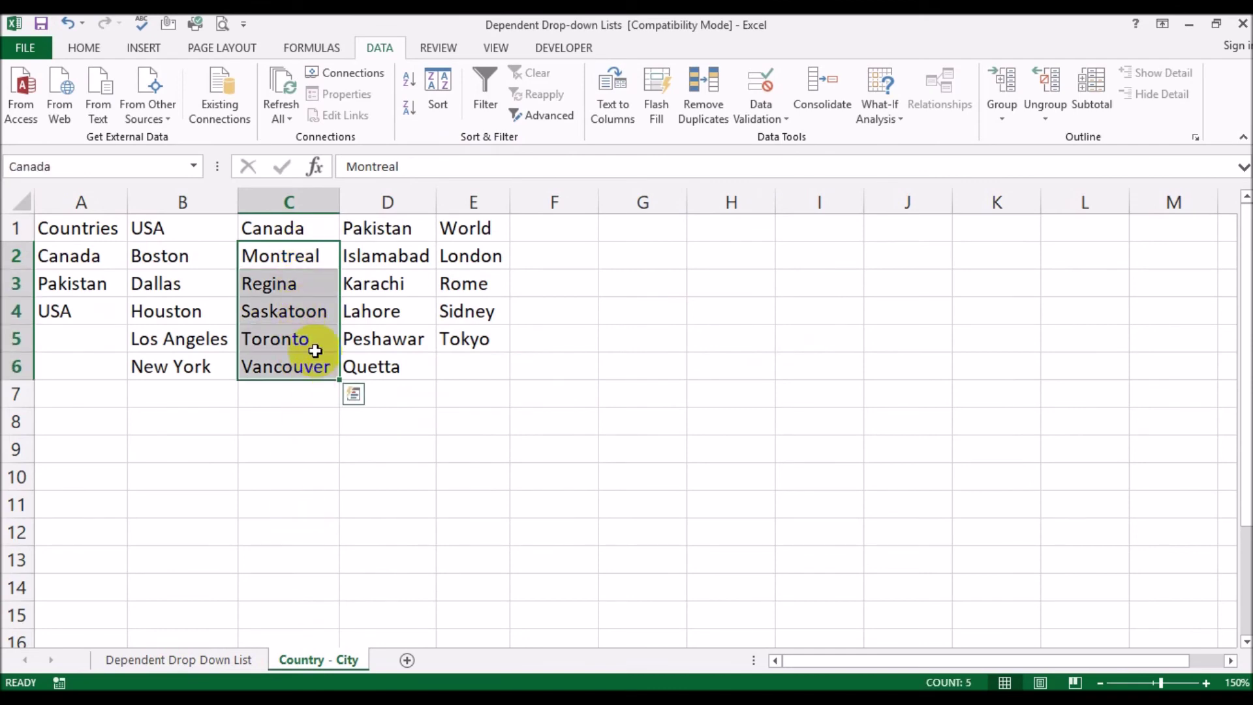
{"action": "left_click", "coordinate": [183, 660]}
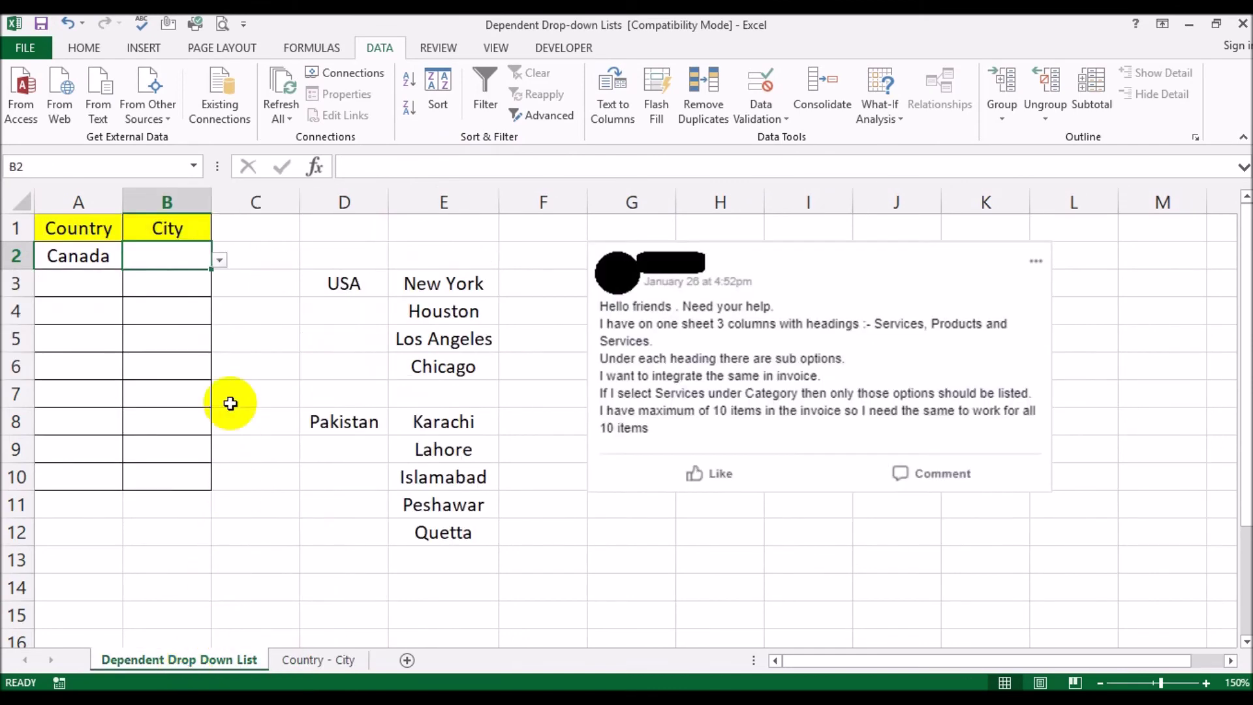
Choose Vancouver from the City list in cell B2 and widen column B slightly to fit it
{"action": "left_click", "coordinate": [220, 259]}
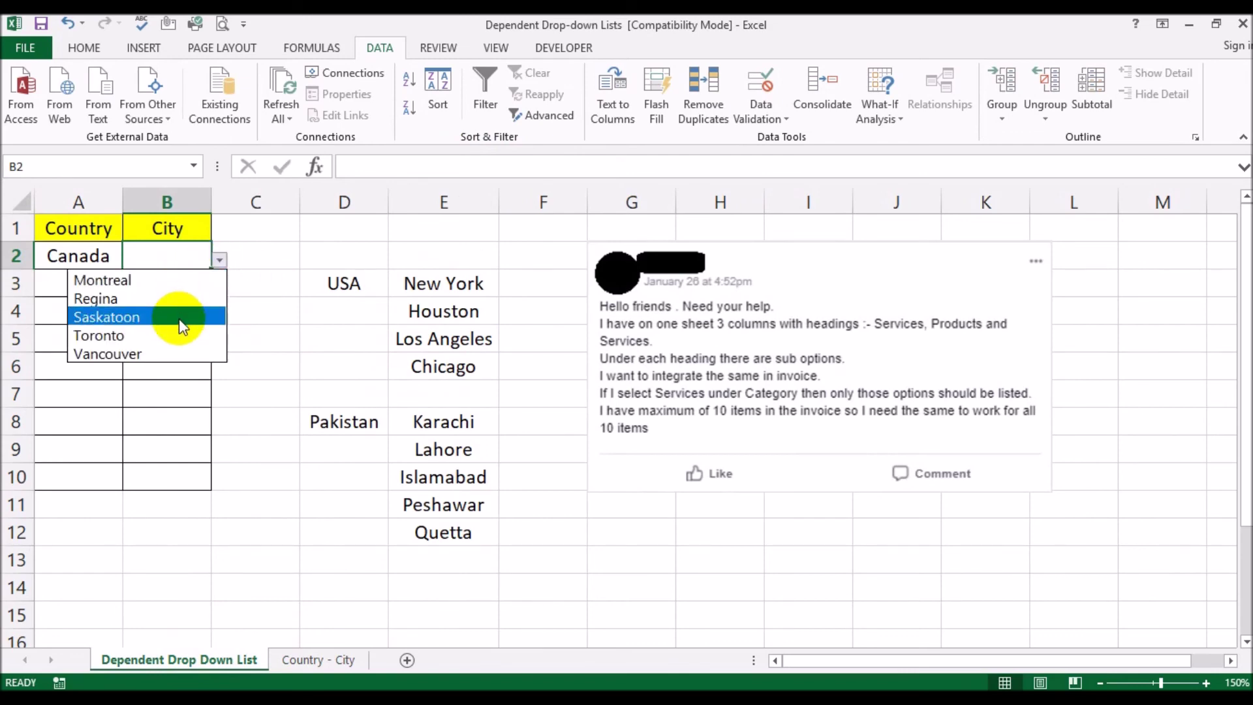
{"action": "left_click", "coordinate": [174, 353]}
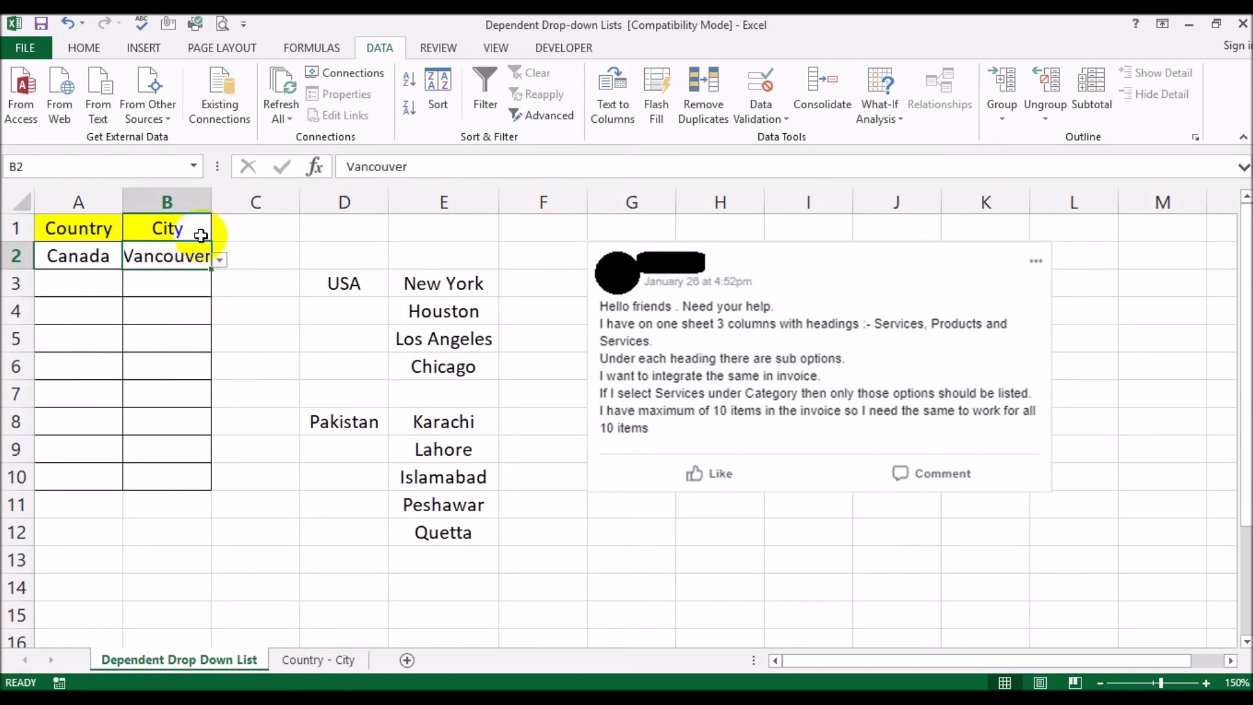
{"action": "left_click_drag", "start_coordinate": [214, 206], "coordinate": [227, 206]}
Choose Pakistan from the drop-down list in Country cell A3
{"action": "left_click", "coordinate": [98, 282]}
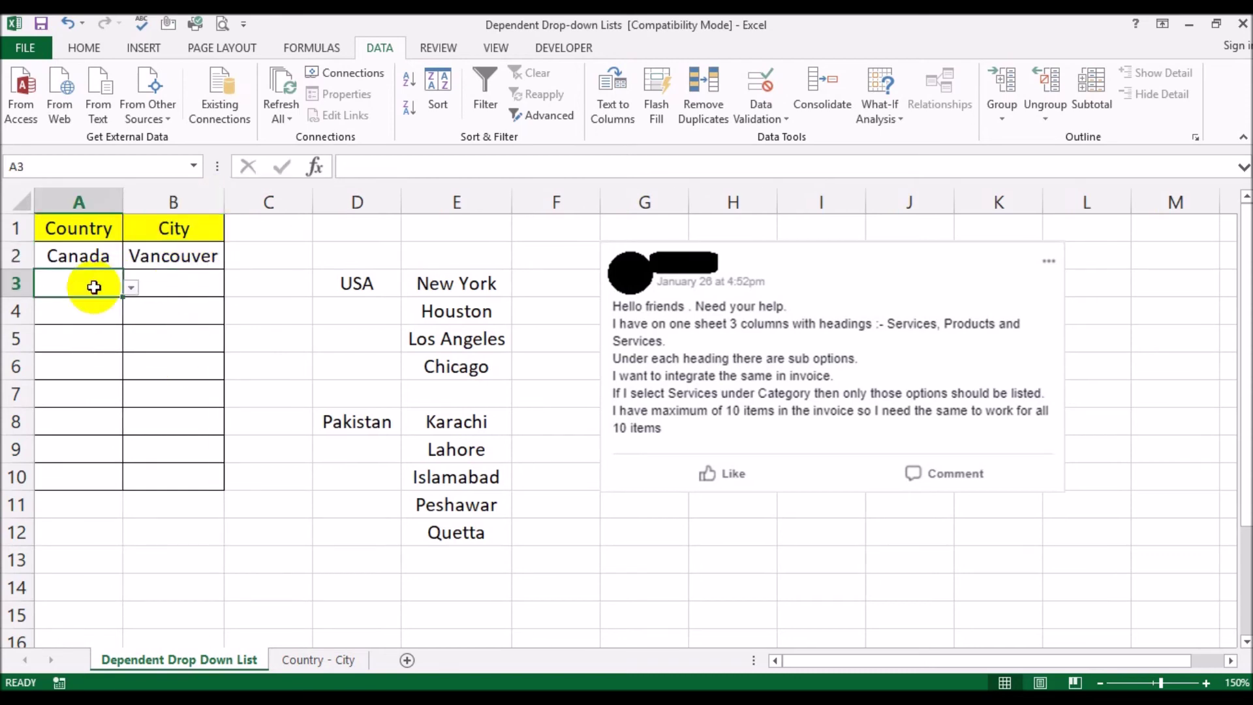
{"action": "left_click", "coordinate": [130, 289]}
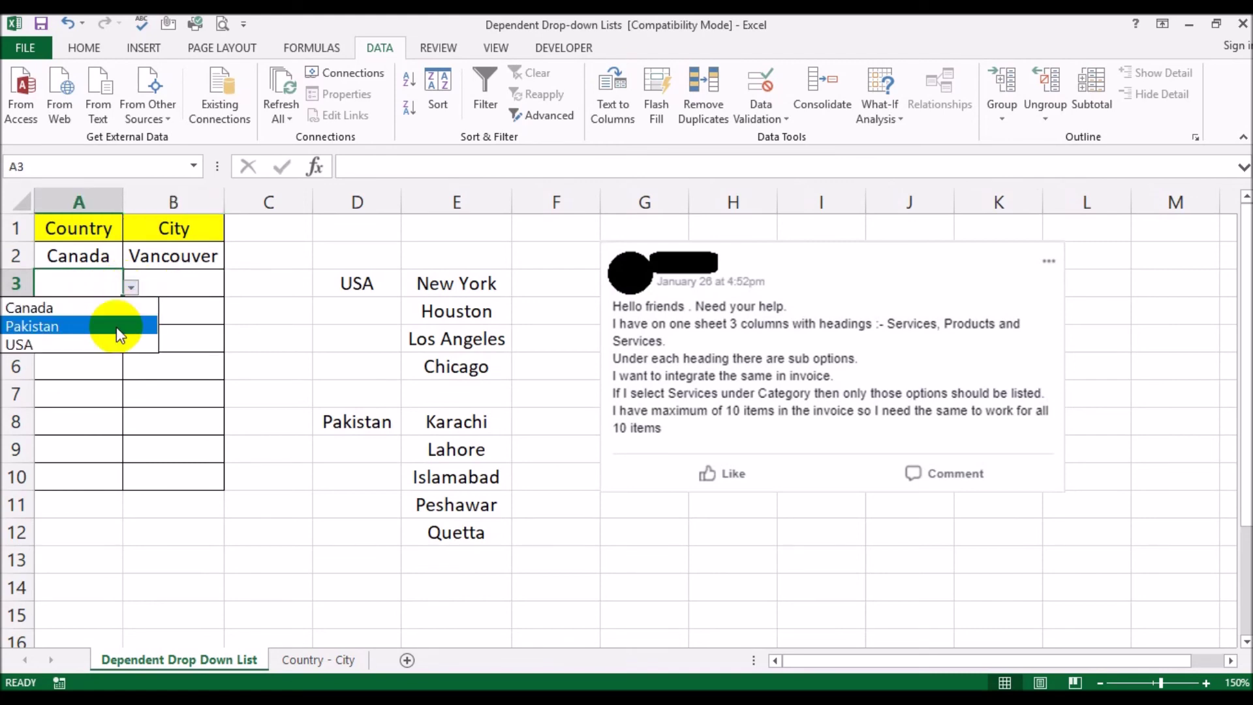
{"action": "left_click", "coordinate": [116, 325]}
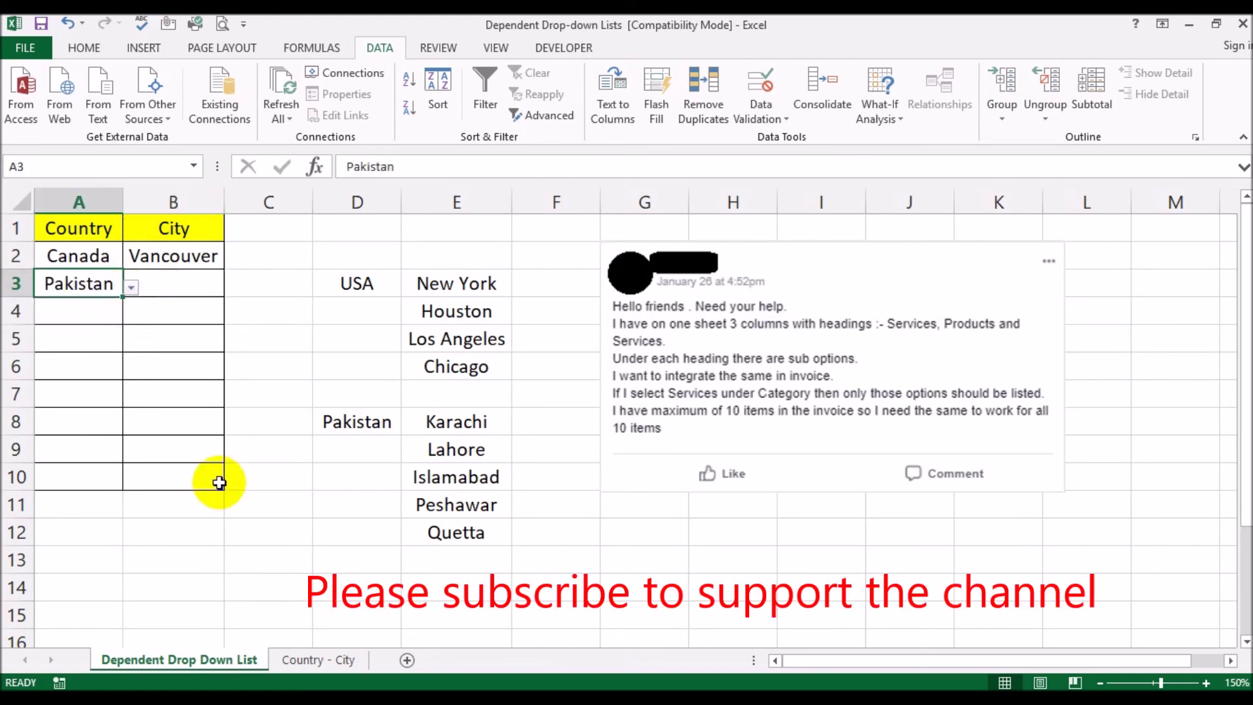
Check the Pakistan city range D2:D6 on the Country - City sheet and return to the Dependent Drop Down List sheet
{"action": "left_click", "coordinate": [290, 659]}
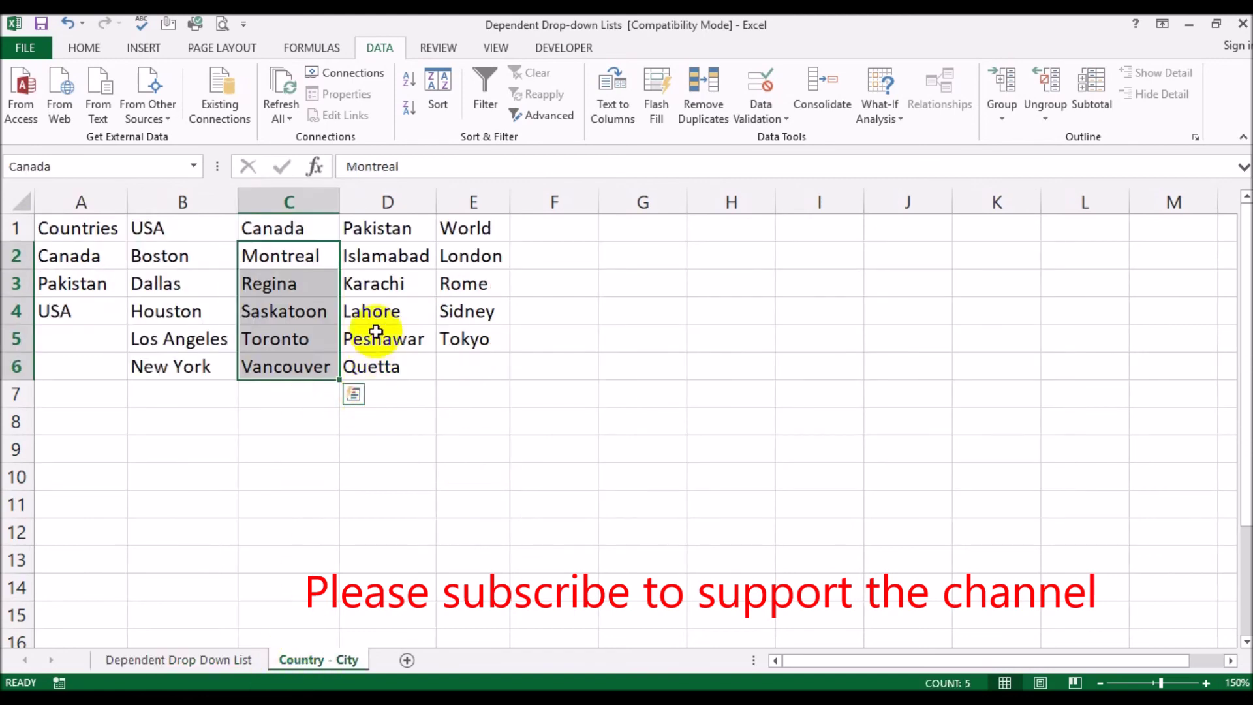
{"action": "left_click_drag", "start_coordinate": [385, 258], "coordinate": [393, 361]}
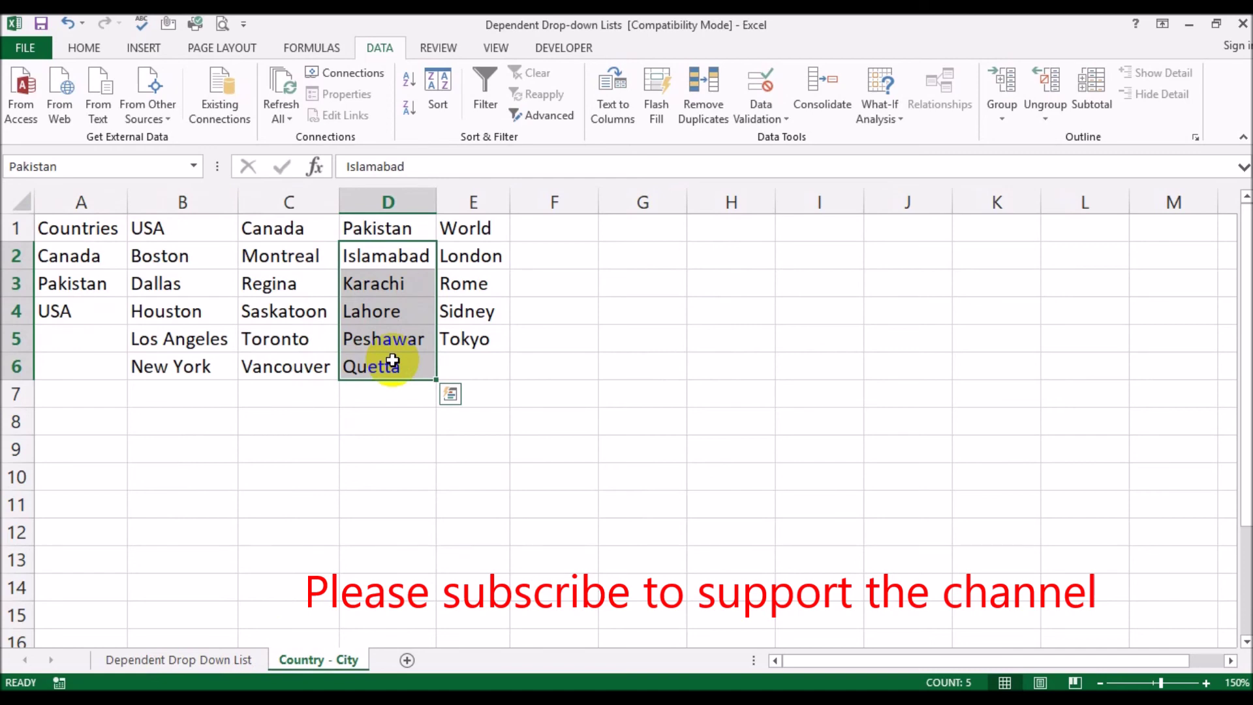
{"action": "left_click", "coordinate": [170, 660]}
Choose Karachi from the dependent city list in cell B3
{"action": "left_click", "coordinate": [202, 286]}
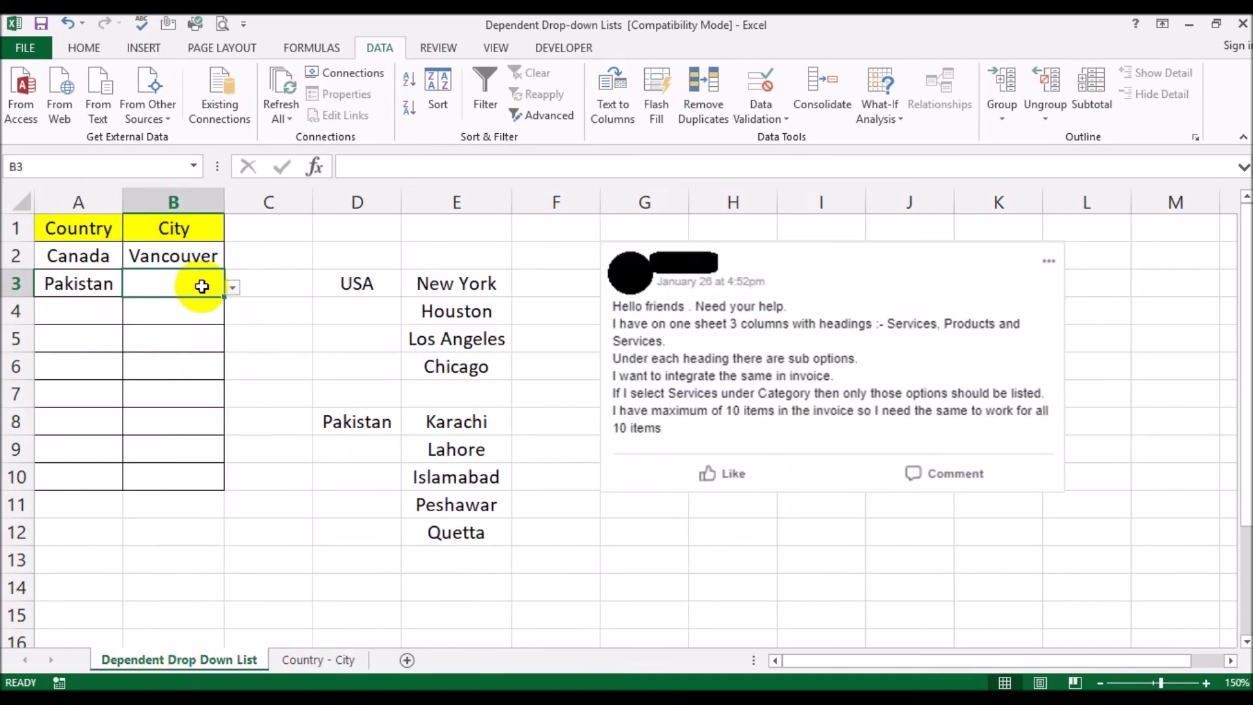
{"action": "left_click", "coordinate": [232, 287]}
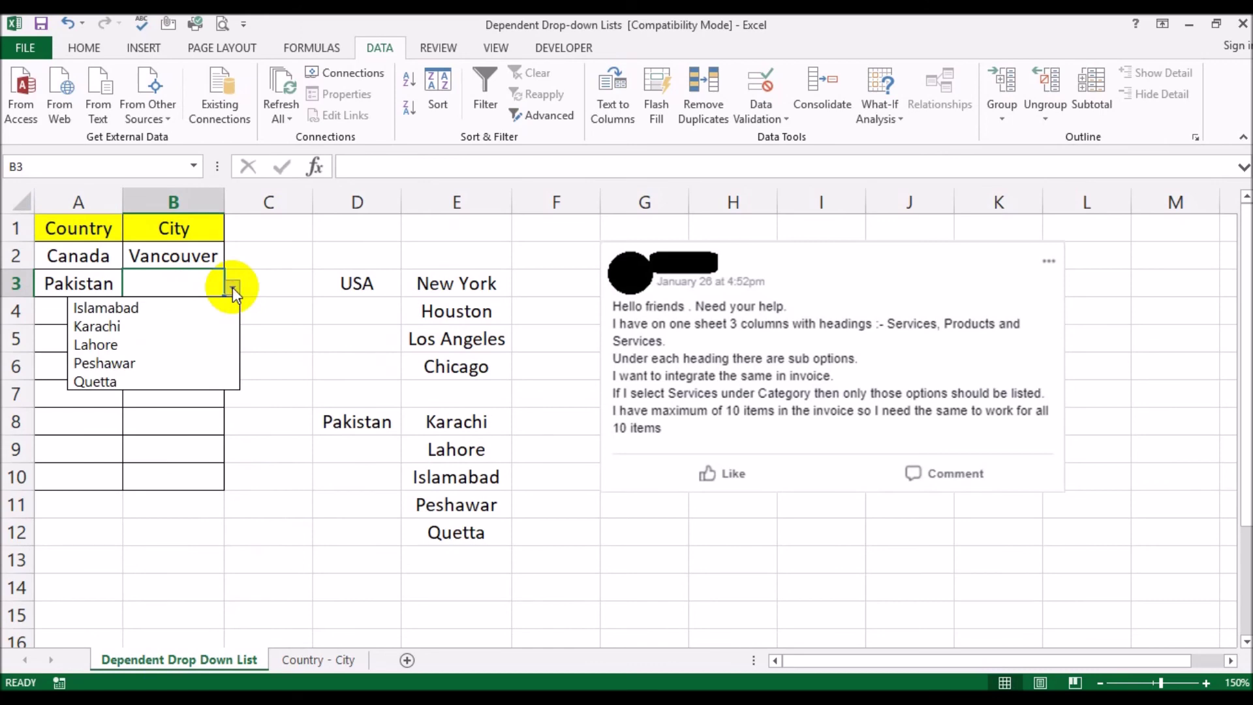
{"action": "left_click", "coordinate": [192, 327]}
Change the list validation source of City cells B2:B10 to =if(A2="",World,INDIRECT(A2))
{"action": "left_click", "coordinate": [55, 309]}
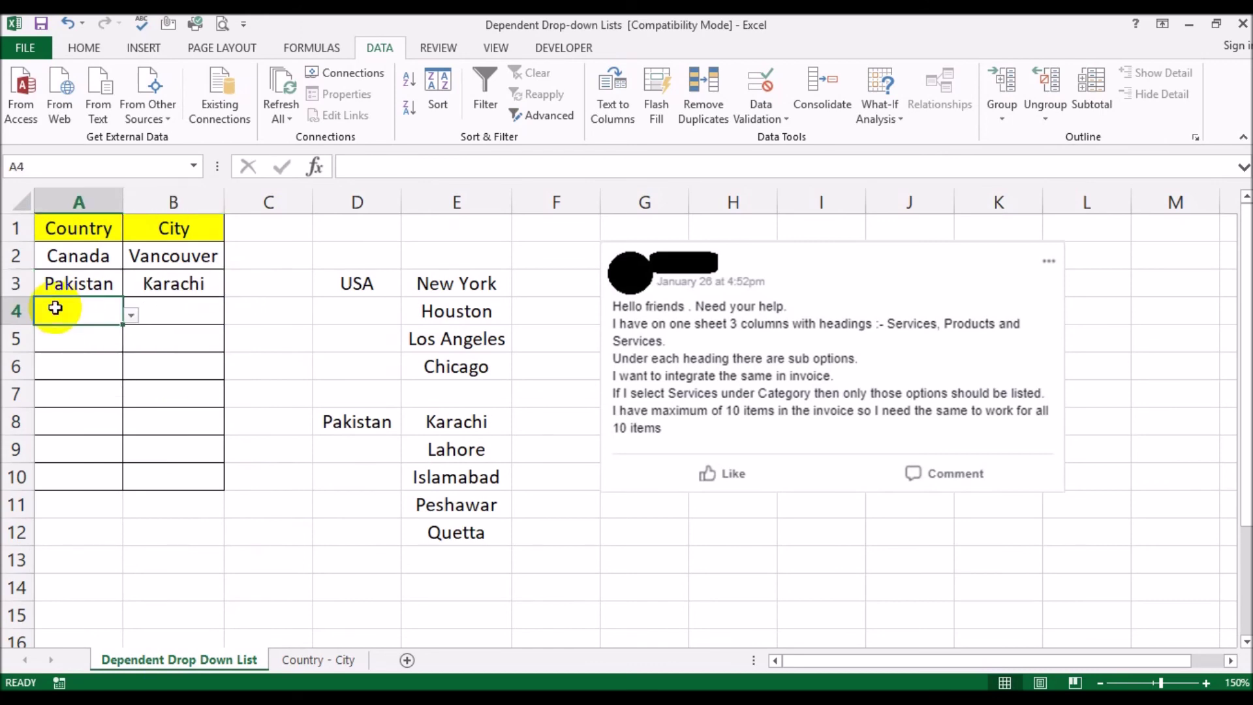
{"action": "left_click", "coordinate": [190, 313]}
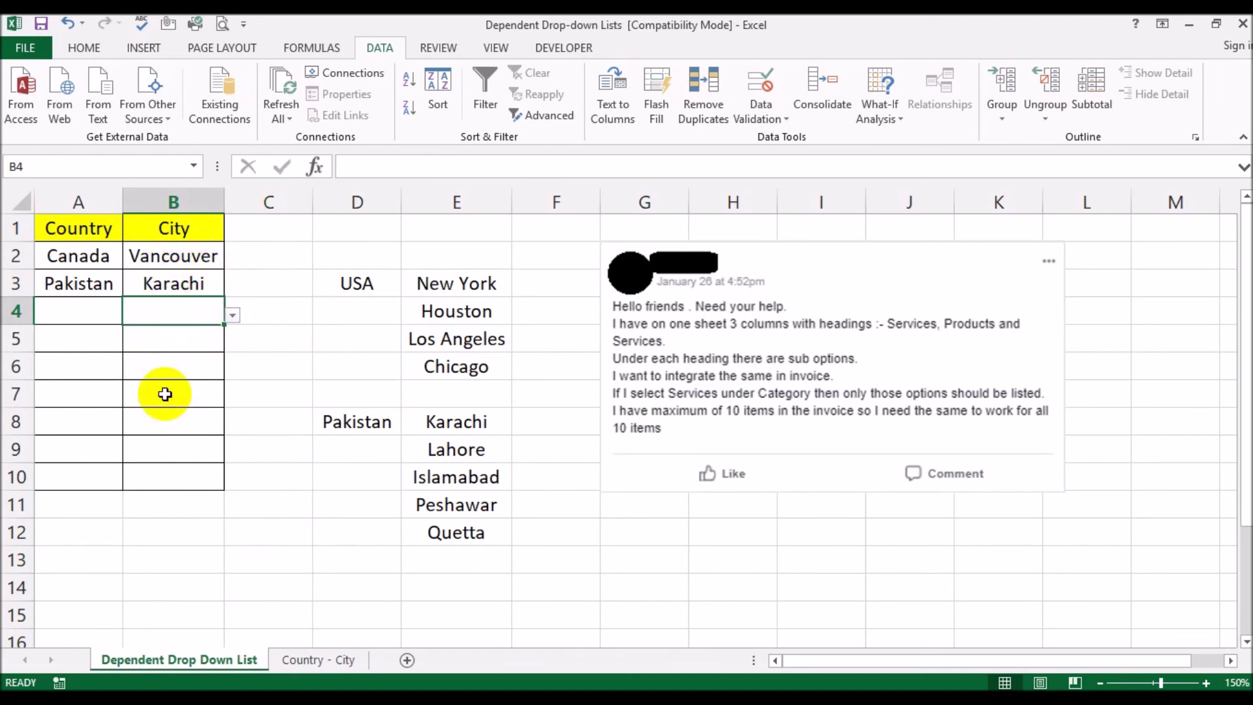
{"action": "left_click_drag", "start_coordinate": [198, 254], "coordinate": [182, 474]}
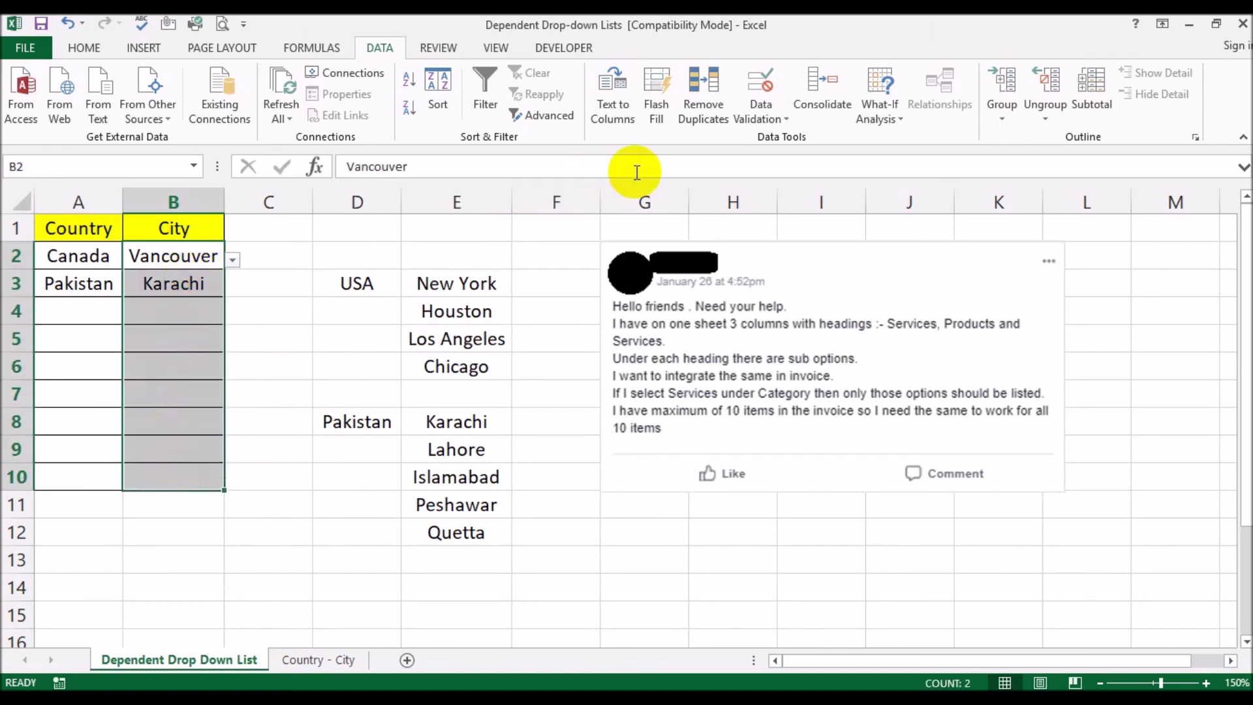
{"action": "left_click", "coordinate": [781, 122]}
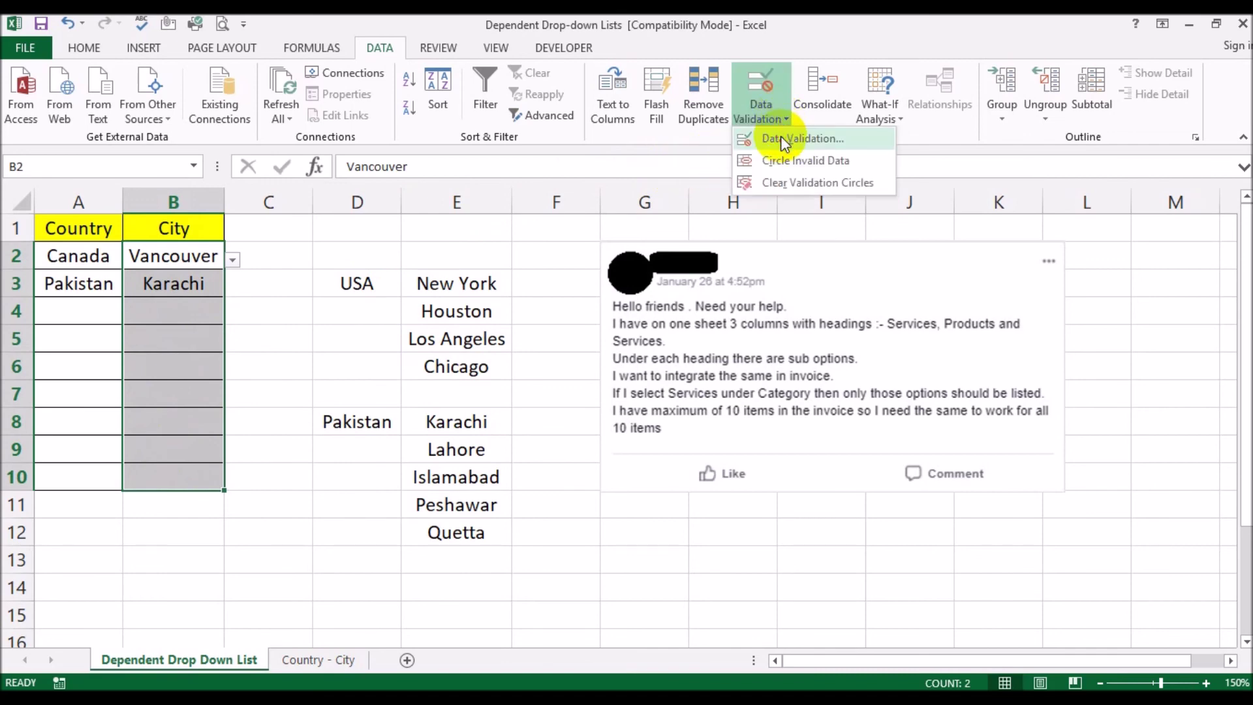
{"action": "left_click", "coordinate": [783, 134]}
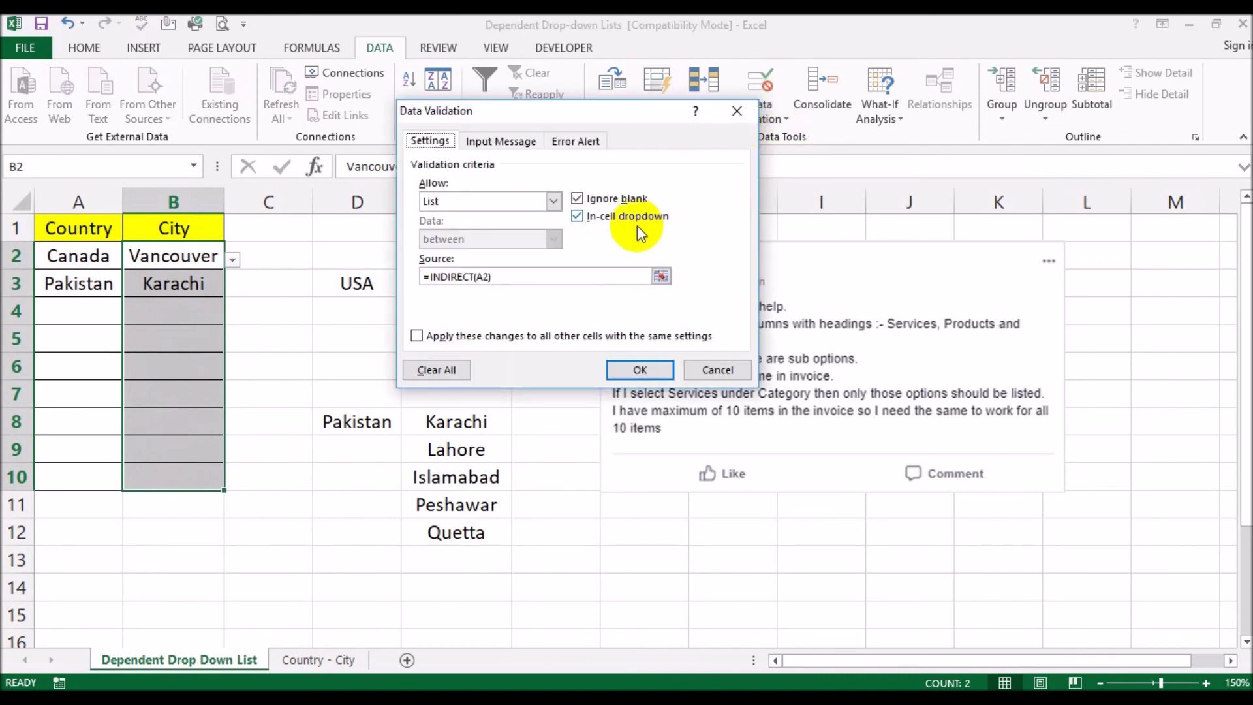
{"action": "left_click", "coordinate": [430, 277]}
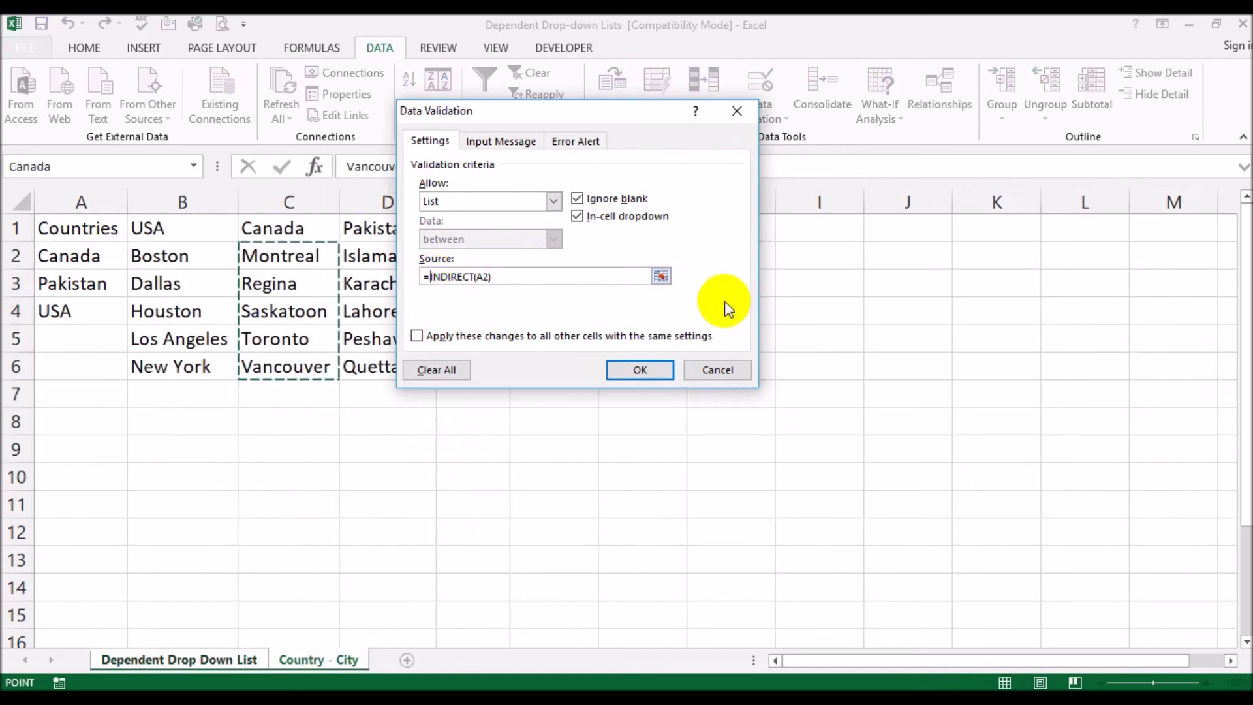
{"action": "type", "text": "if"}
{"action": "type", "text": "("}
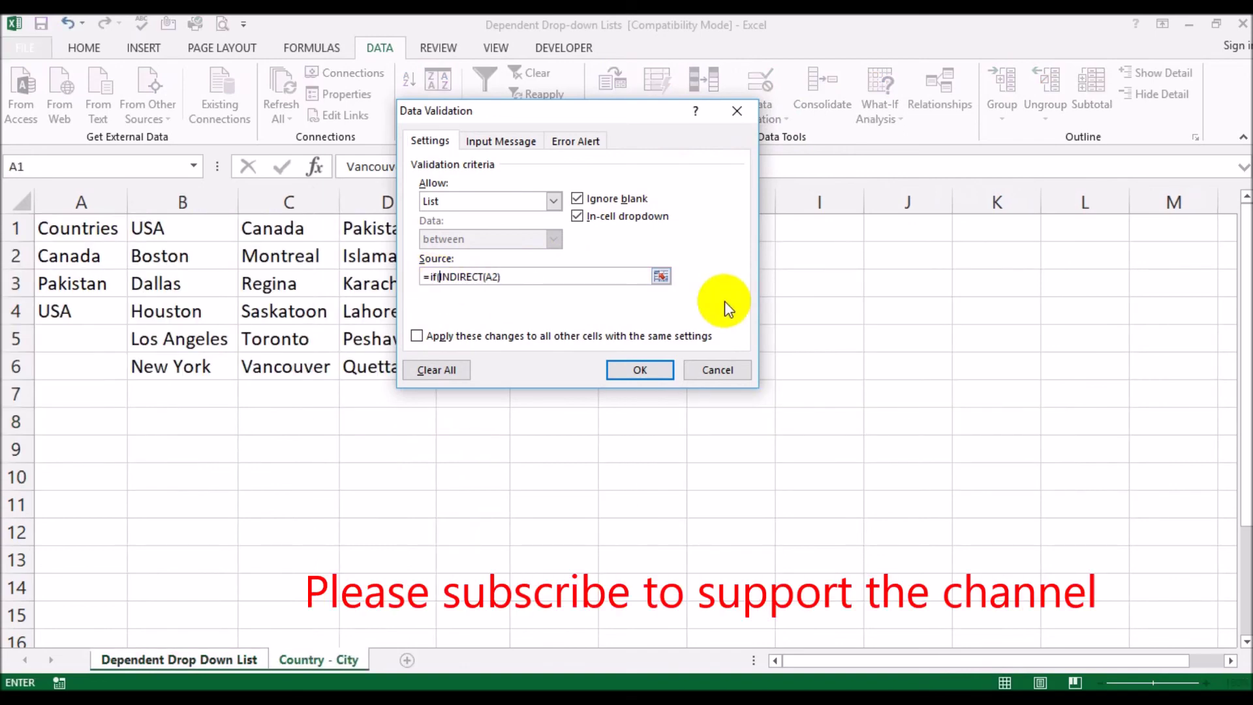
{"action": "type", "text": "A2=\"\",World,"}
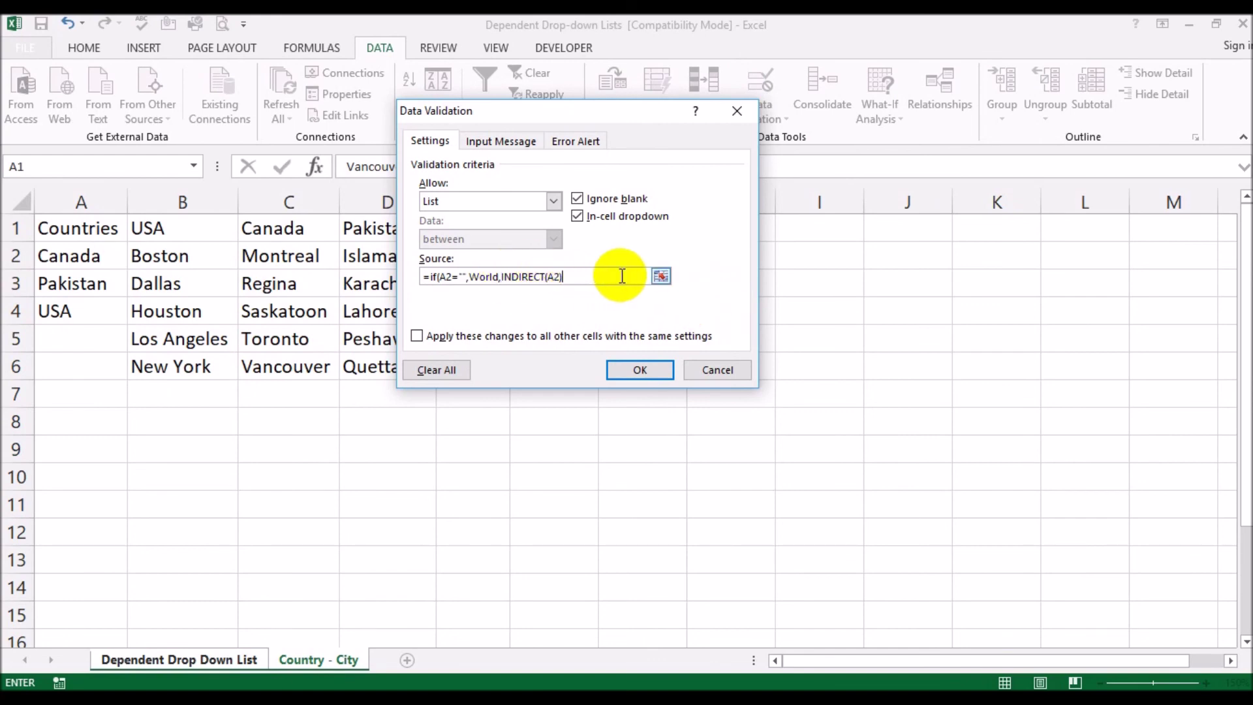
{"action": "type", "text": ")"}
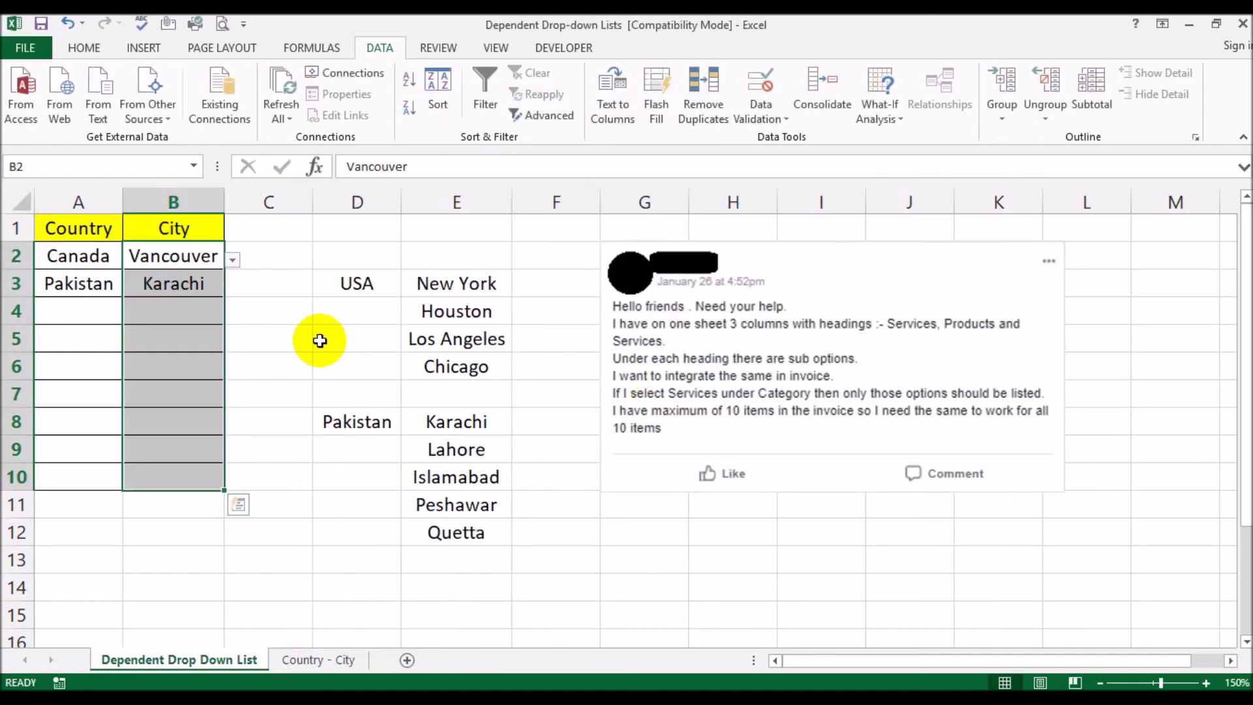
Check the World city range E2:E5 on the Country - City sheet
{"action": "left_click", "coordinate": [322, 338]}
{"action": "left_click", "coordinate": [94, 307]}
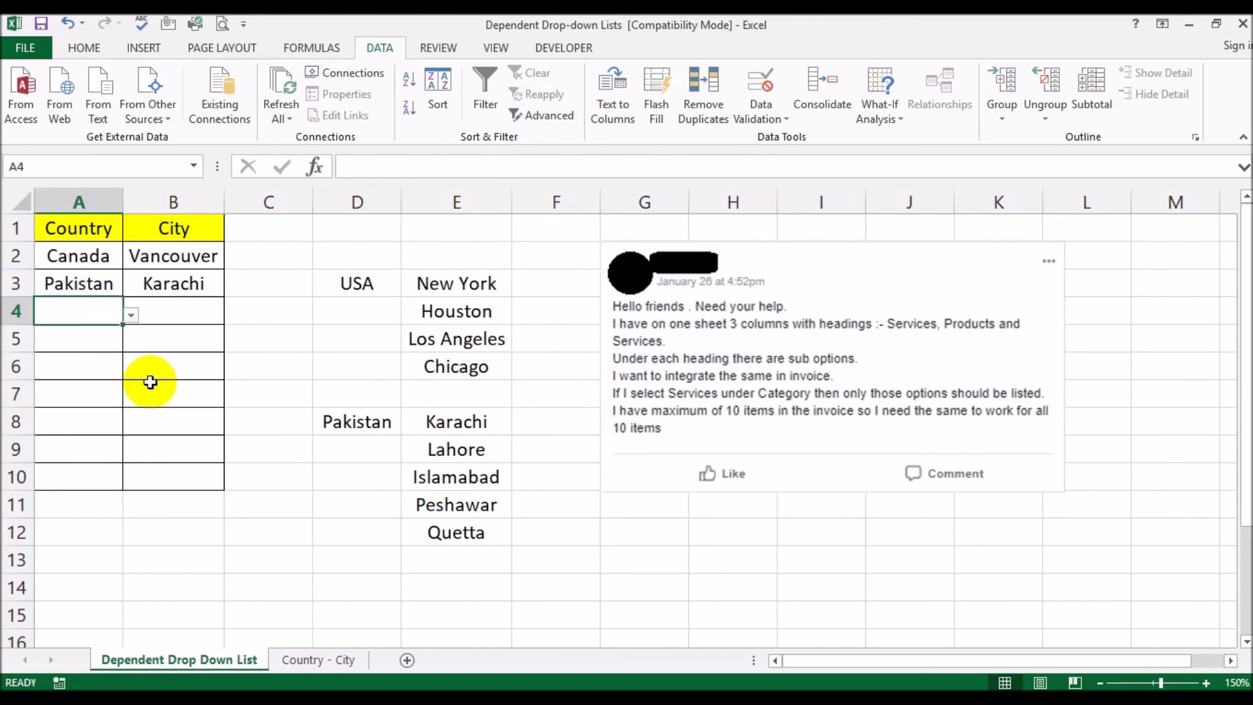
{"action": "left_click", "coordinate": [340, 660]}
{"action": "left_click", "coordinate": [719, 342]}
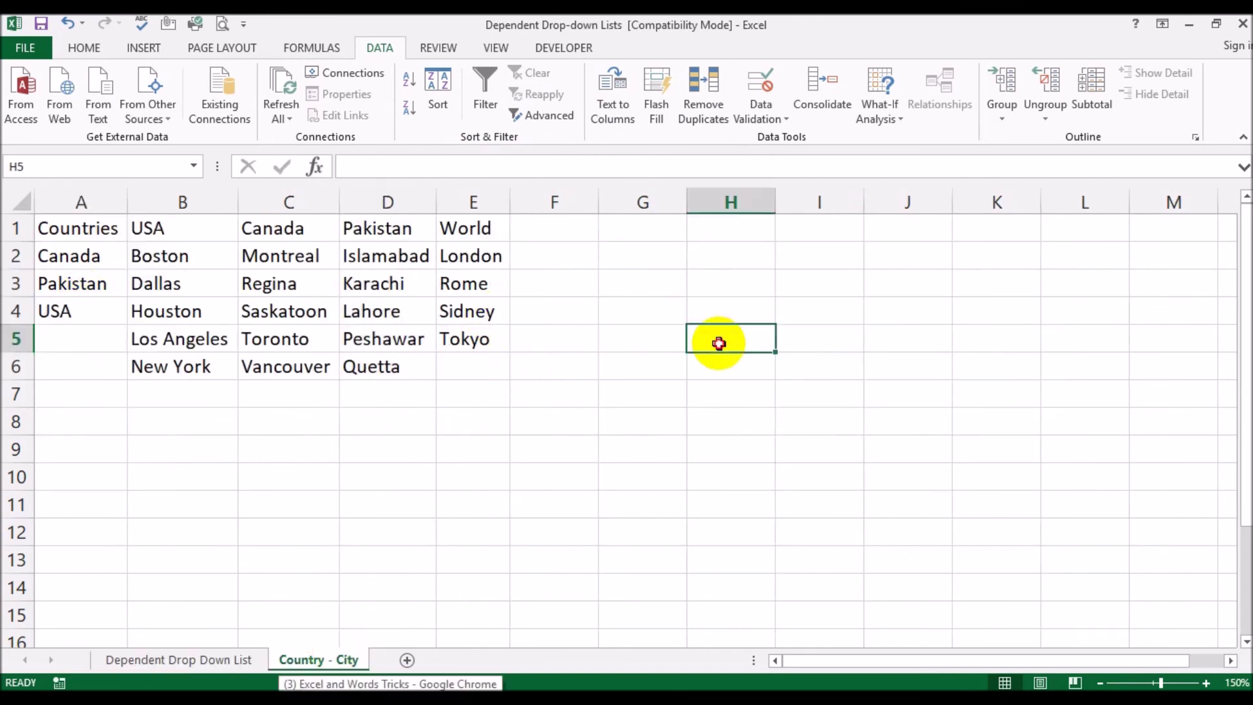
{"action": "left_click", "coordinate": [490, 248]}
{"action": "left_click_drag", "start_coordinate": [490, 248], "coordinate": [476, 327]}
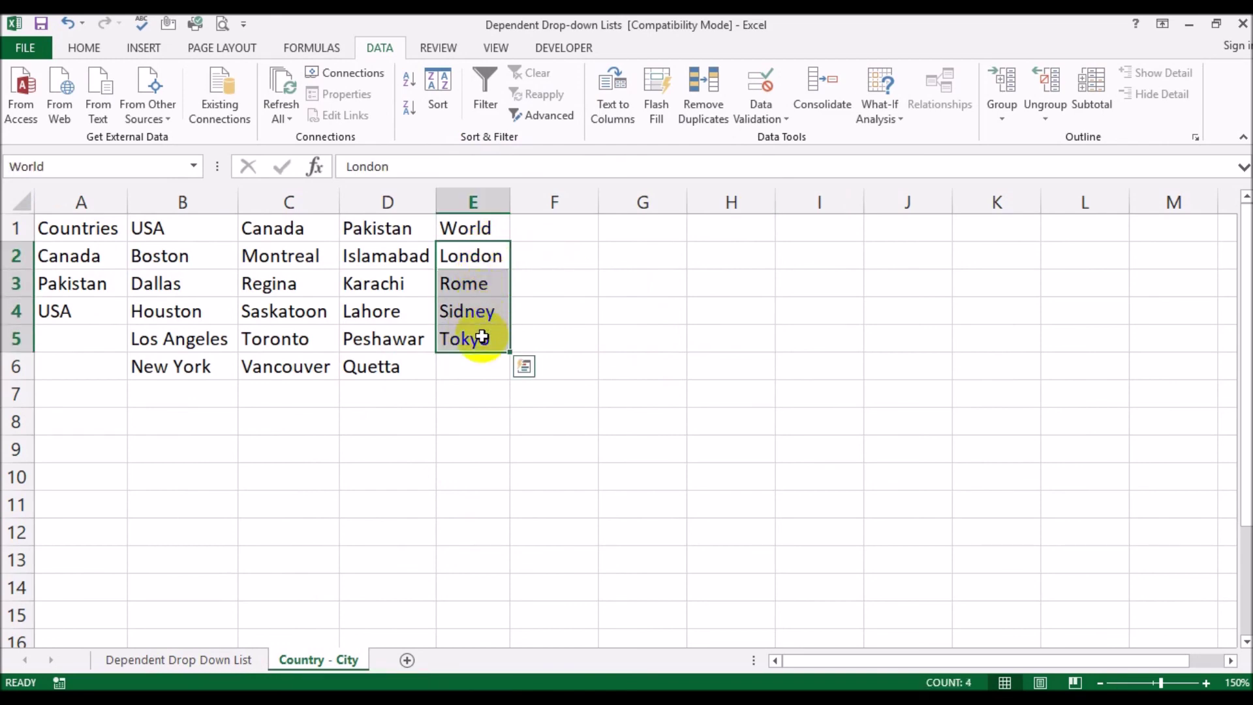
Return to the Dependent Drop Down List sheet and choose Rome from the city list in B4 while the country in A4 is blank
{"action": "left_click", "coordinate": [210, 669]}
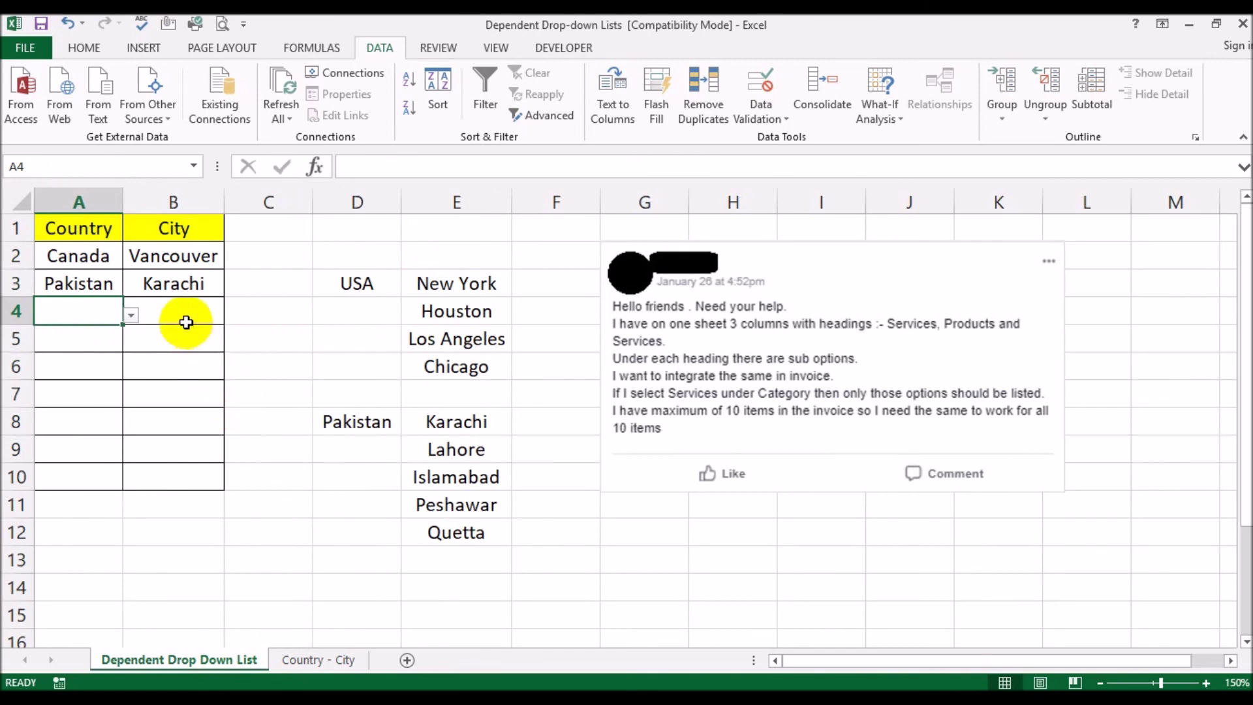
{"action": "left_click", "coordinate": [184, 315]}
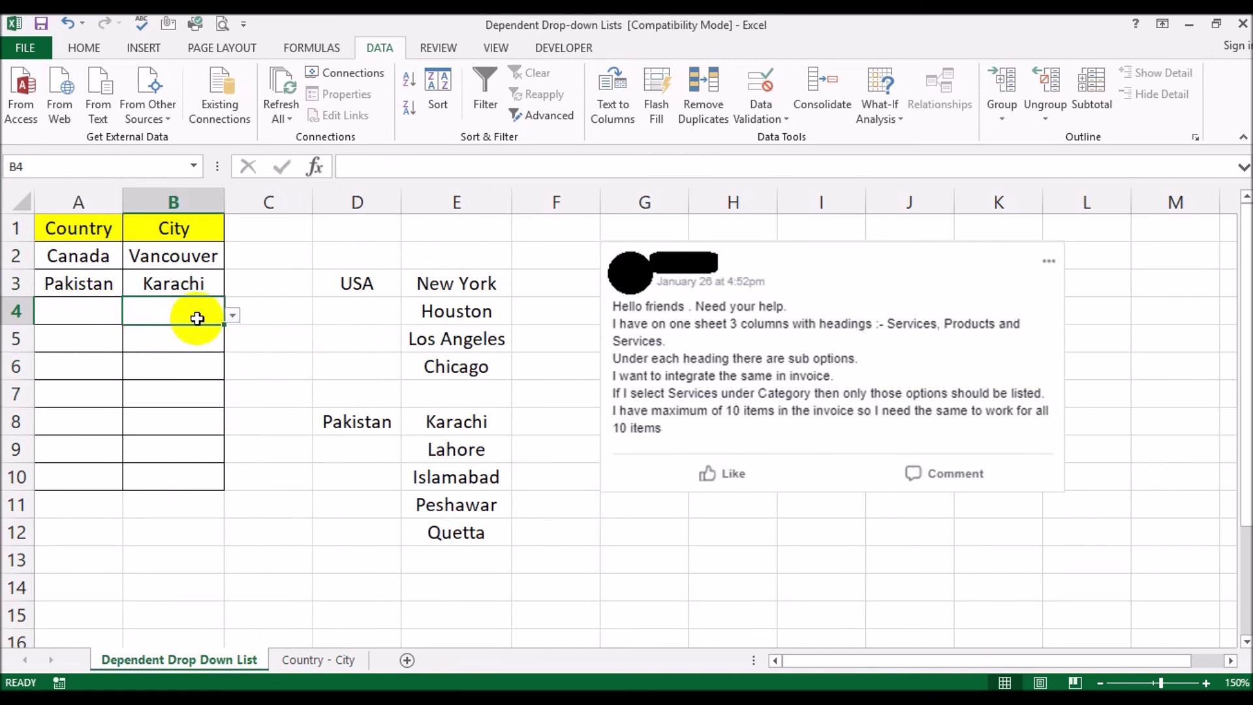
{"action": "left_click", "coordinate": [233, 318]}
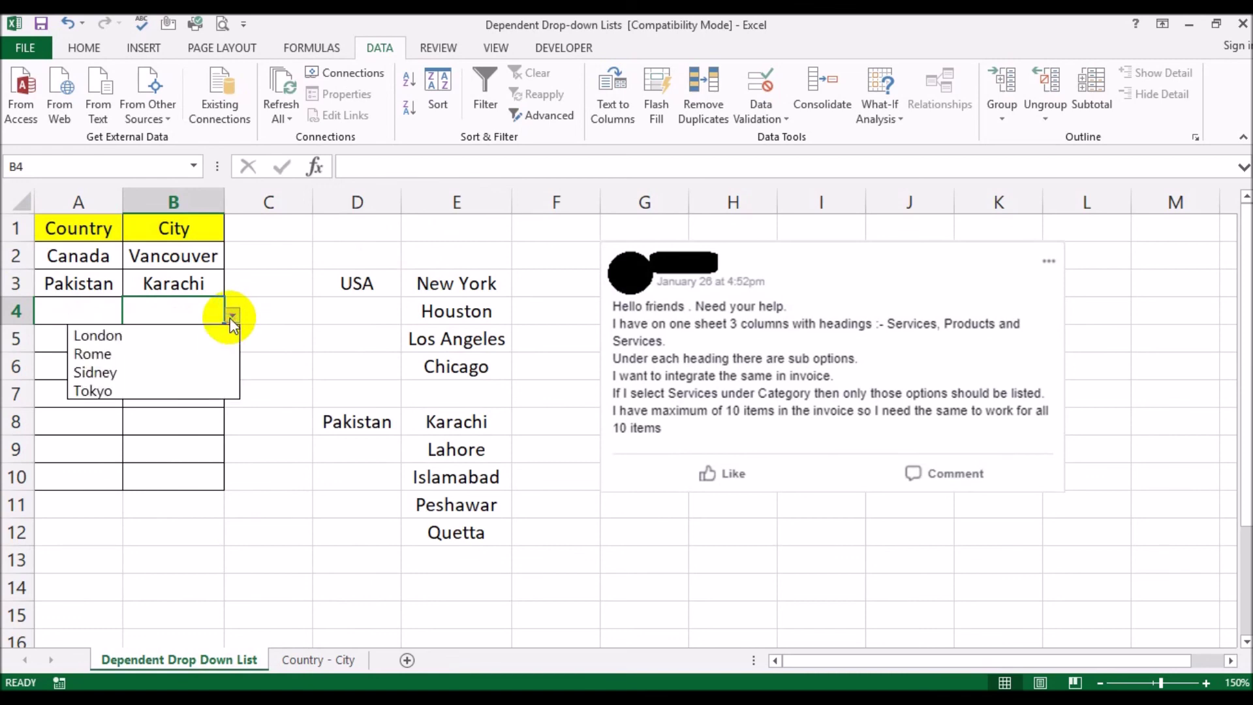
{"action": "left_click", "coordinate": [199, 355]}
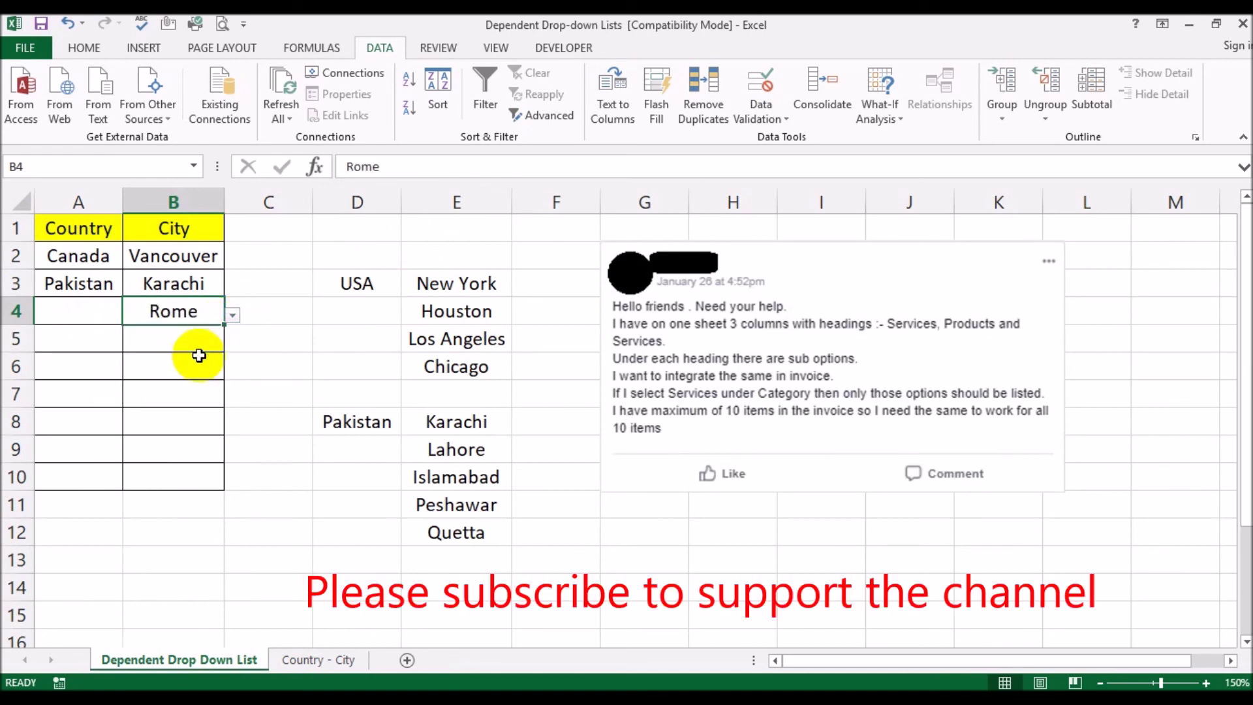
Choose Canada from the country list in cell A4 and replace the city in B4 with Regina from its dependent list
{"action": "left_click", "coordinate": [72, 316]}
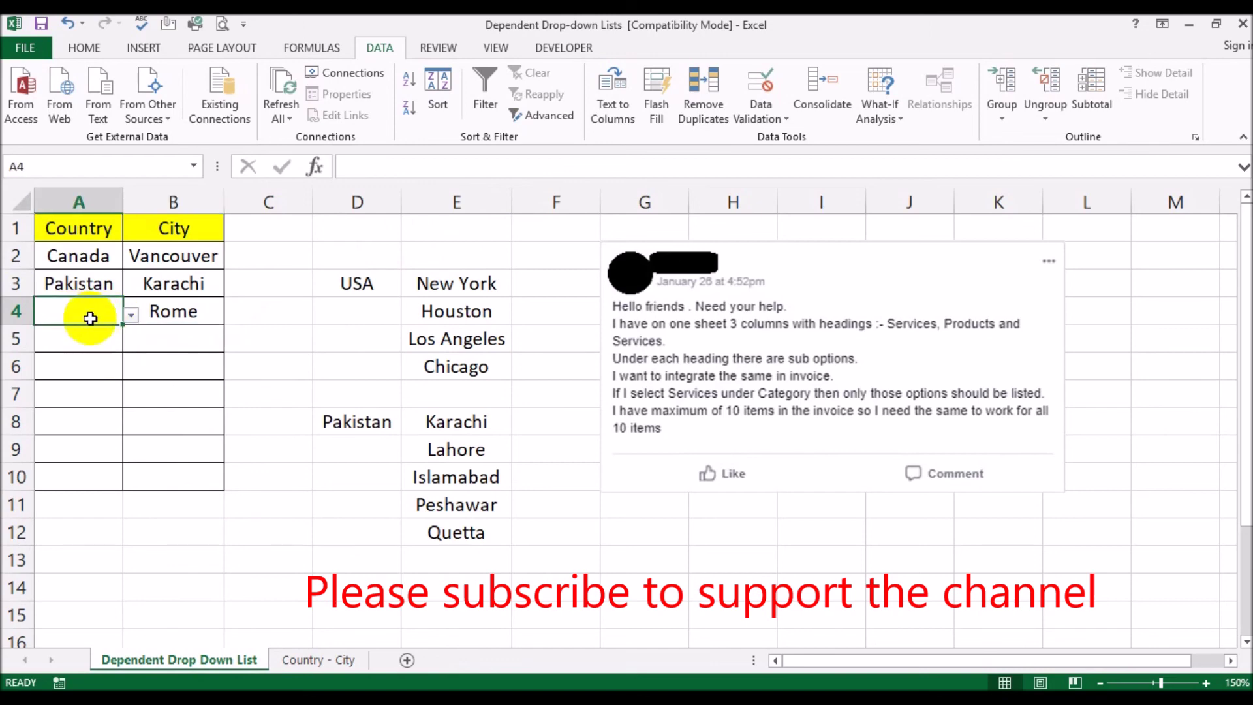
{"action": "left_click", "coordinate": [130, 318]}
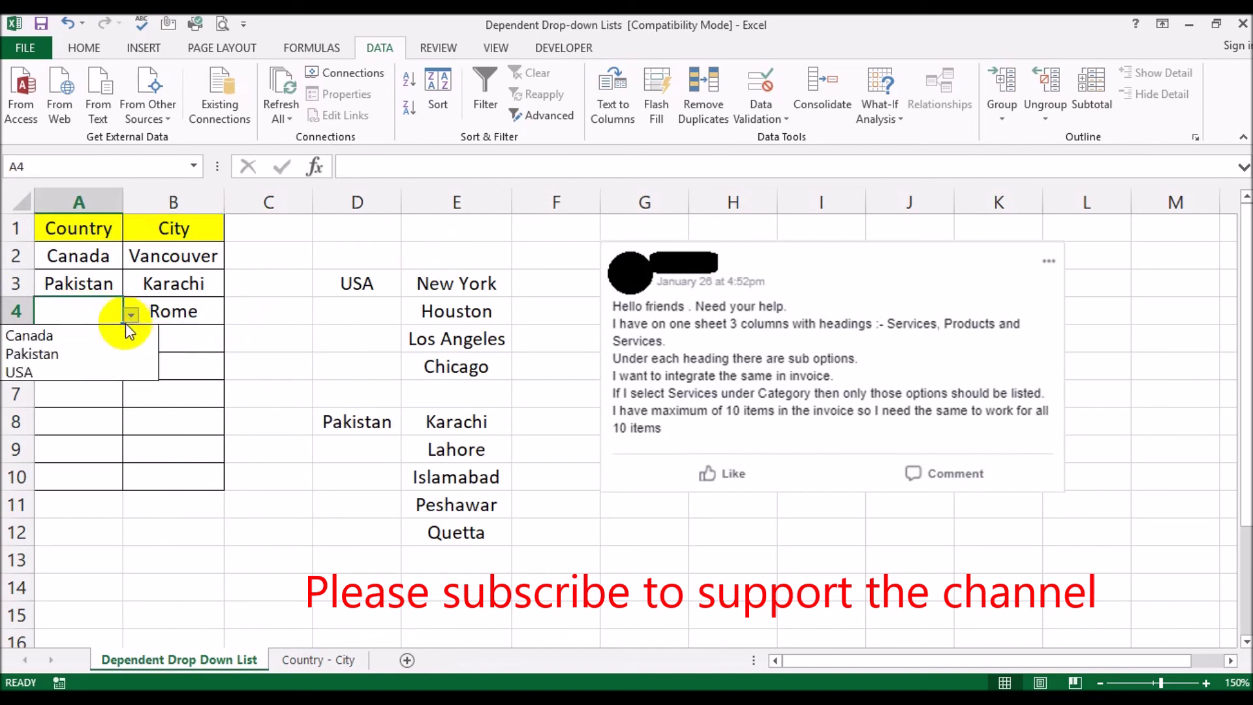
{"action": "left_click", "coordinate": [116, 334]}
{"action": "left_click", "coordinate": [190, 317]}
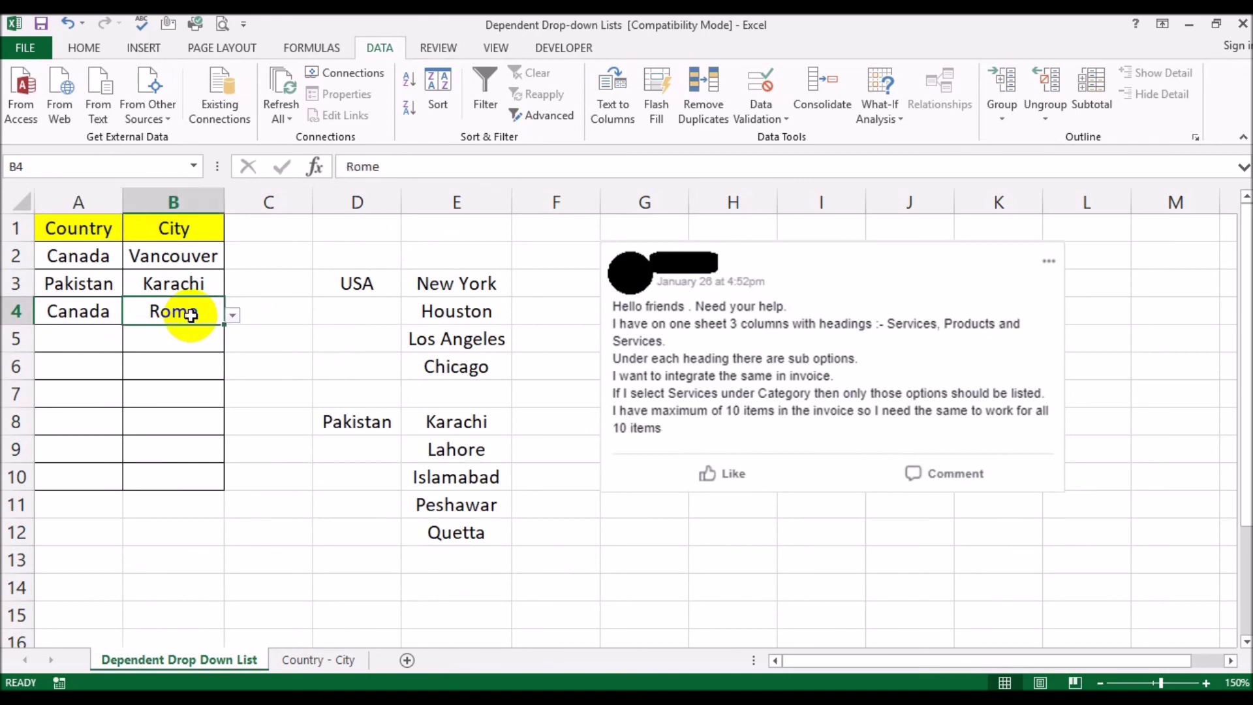
{"action": "left_click", "coordinate": [233, 317]}
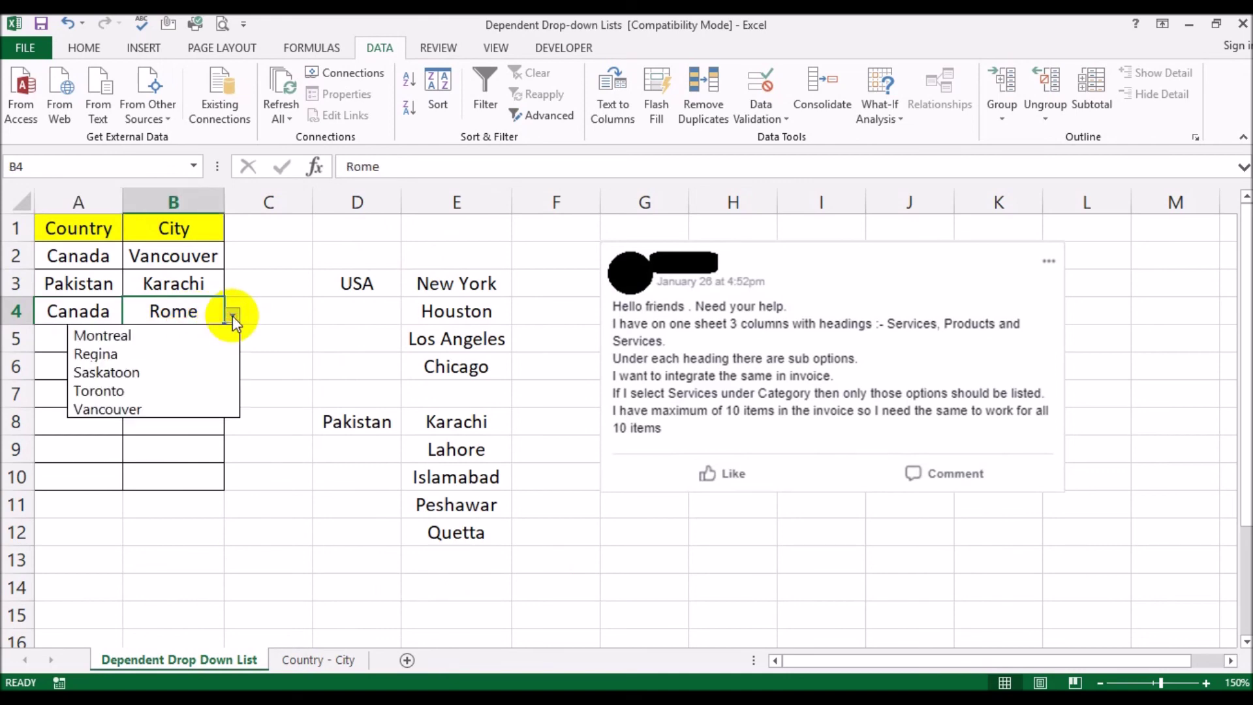
{"action": "left_click", "coordinate": [218, 354]}
{"action": "left_click", "coordinate": [265, 446]}
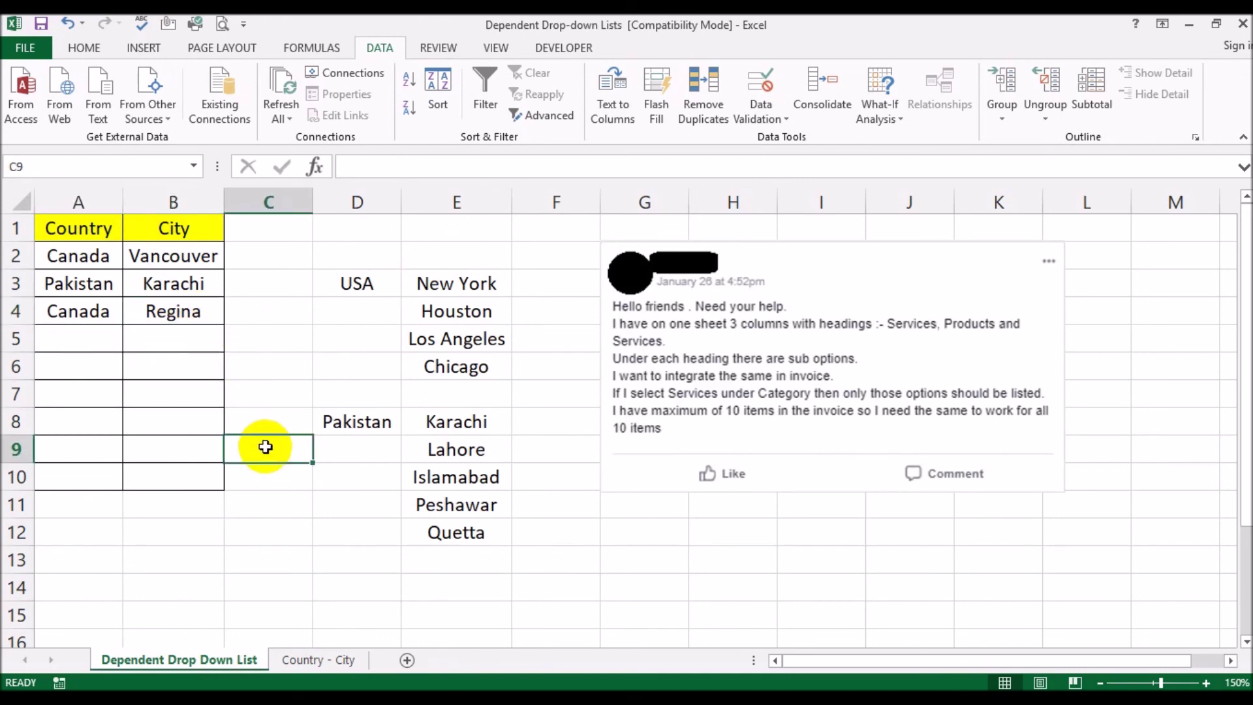